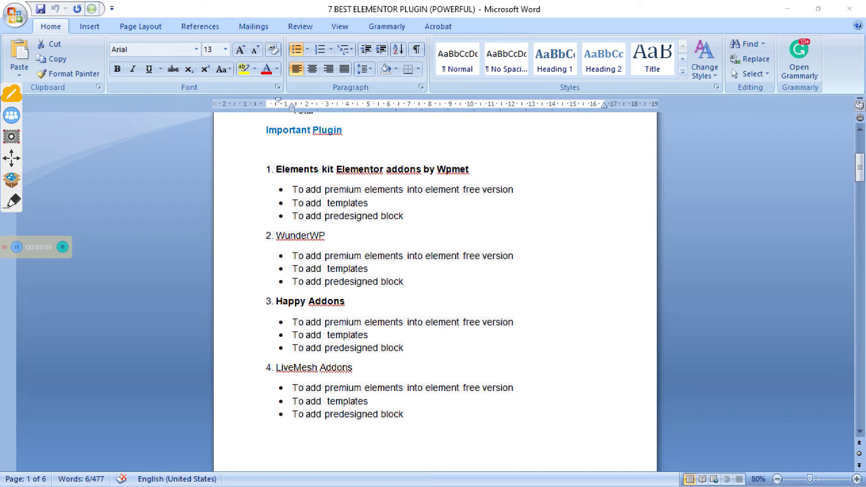
Scroll down through the Word document
scroll(436, 289, "down", 3)
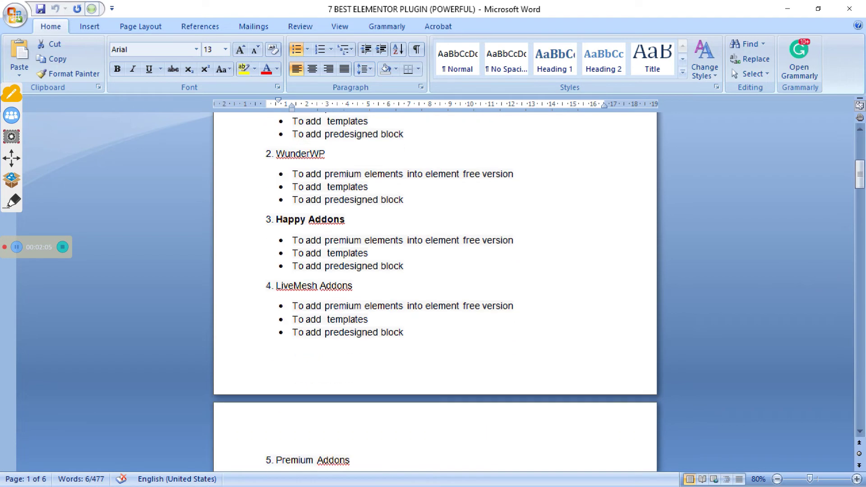
scroll(435, 288, "down", 3)
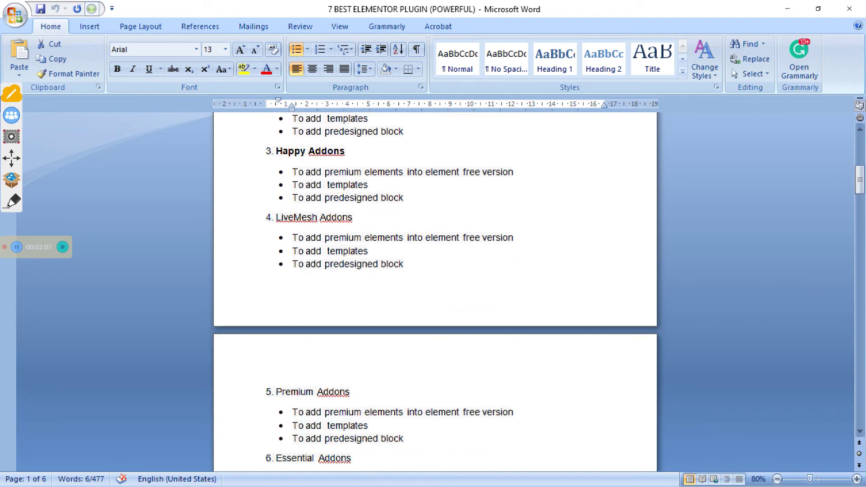
scroll(435, 289, "down", 7)
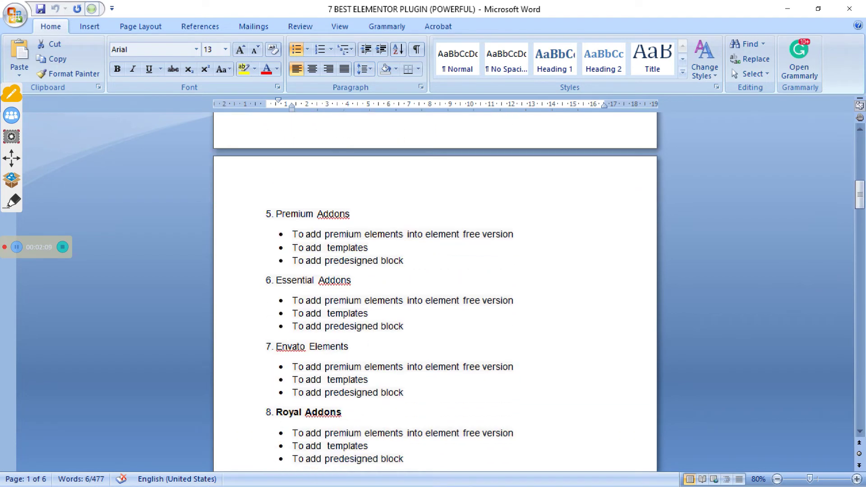
scroll(436, 288, "down", 3)
scroll(435, 289, "down", 3)
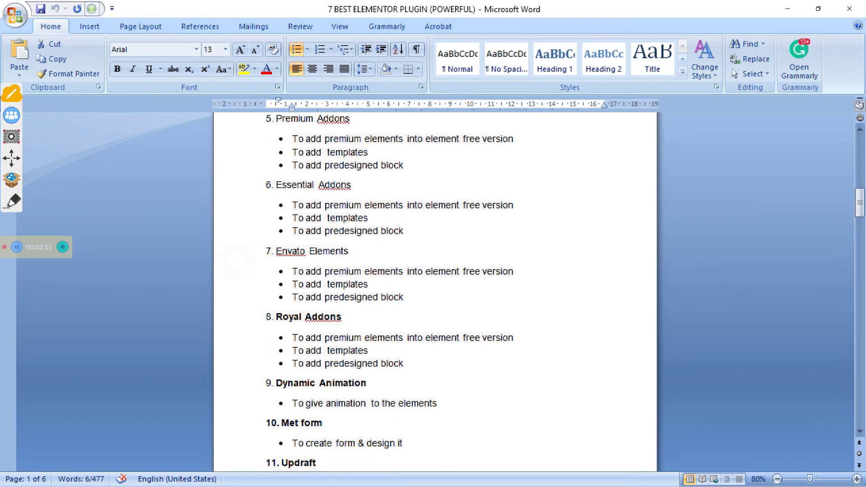
scroll(436, 289, "down", 1)
scroll(235, 239, "down", 1)
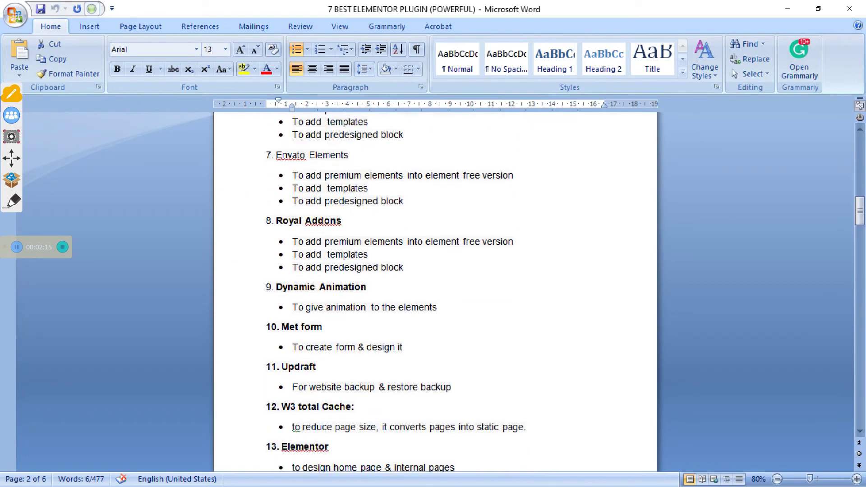
scroll(396, 294, "down", 2)
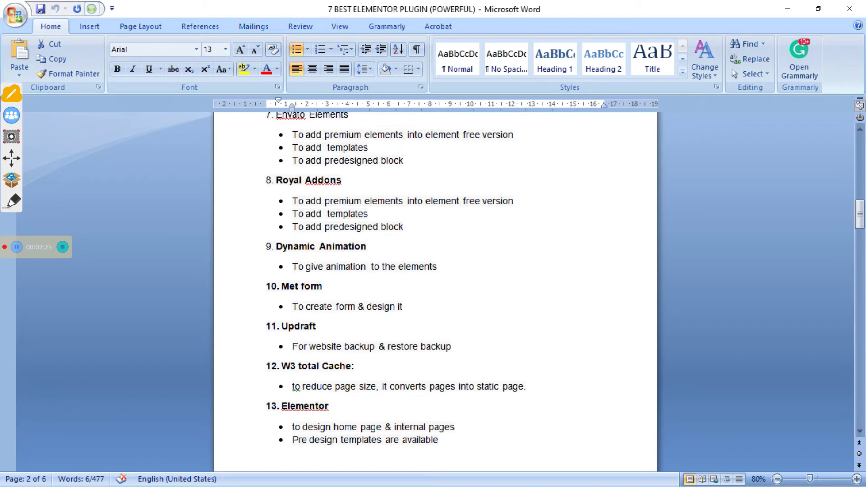
scroll(435, 280, "down", 2)
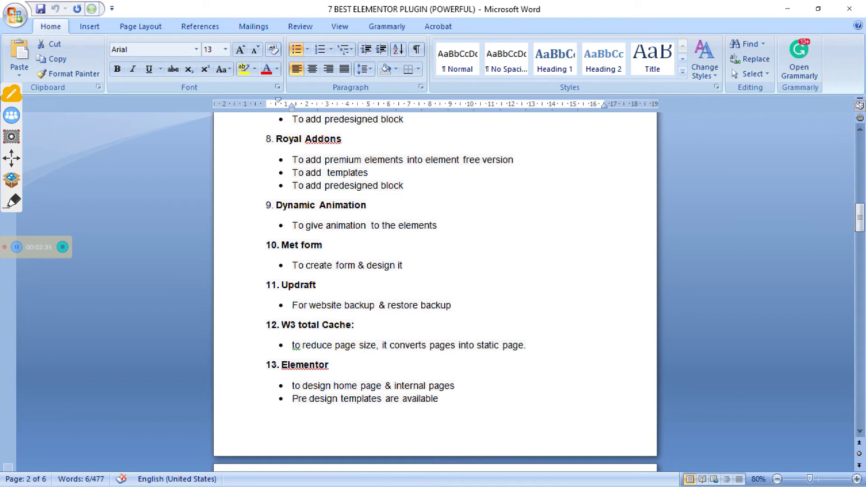
scroll(435, 288, "down", 2)
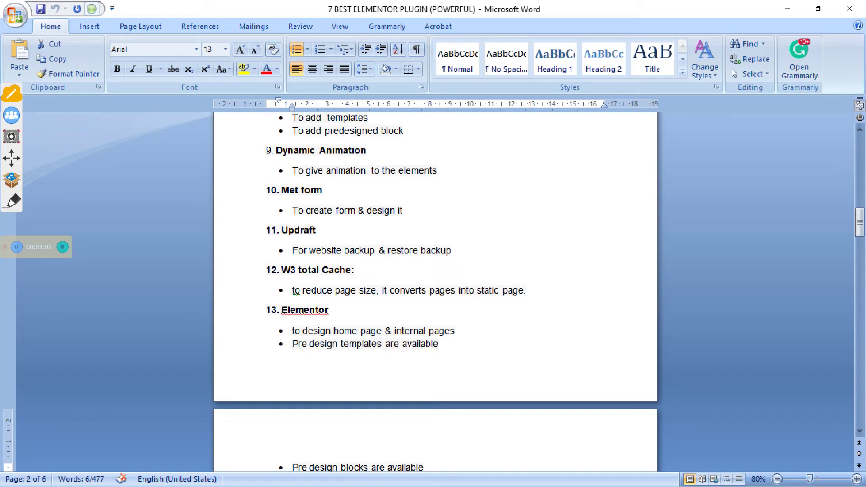
scroll(435, 280, "down", 2)
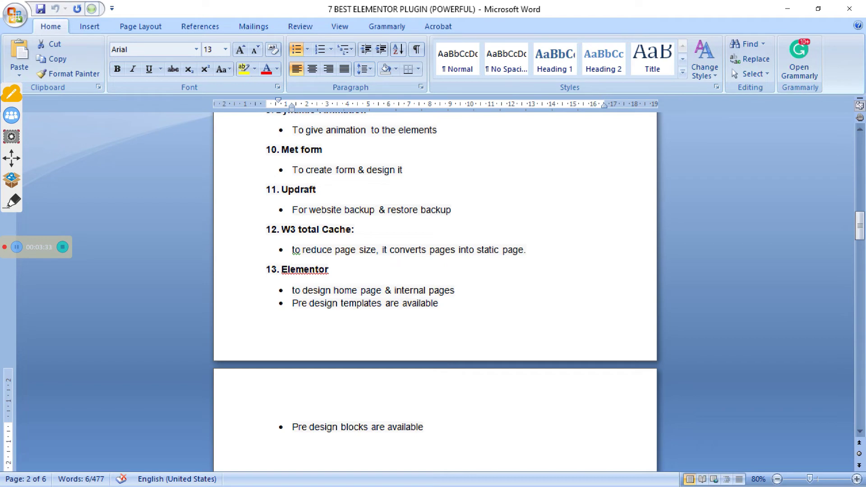
scroll(435, 289, "down", 3)
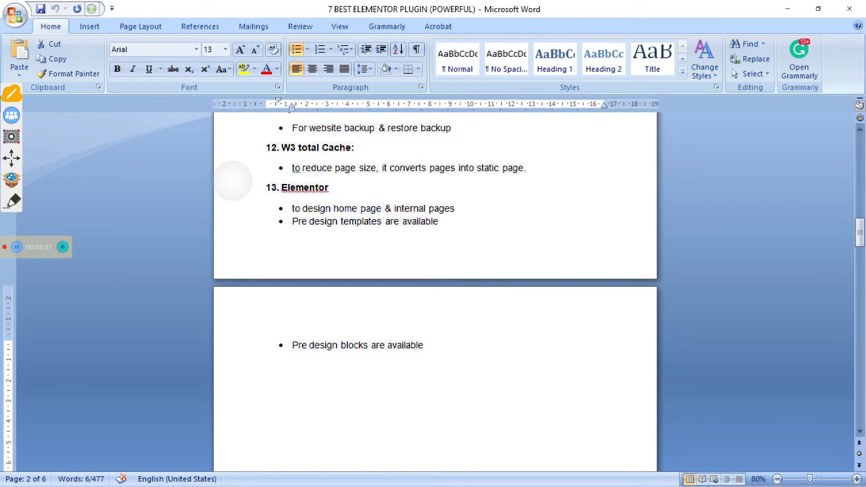
scroll(234, 180, "down", 3)
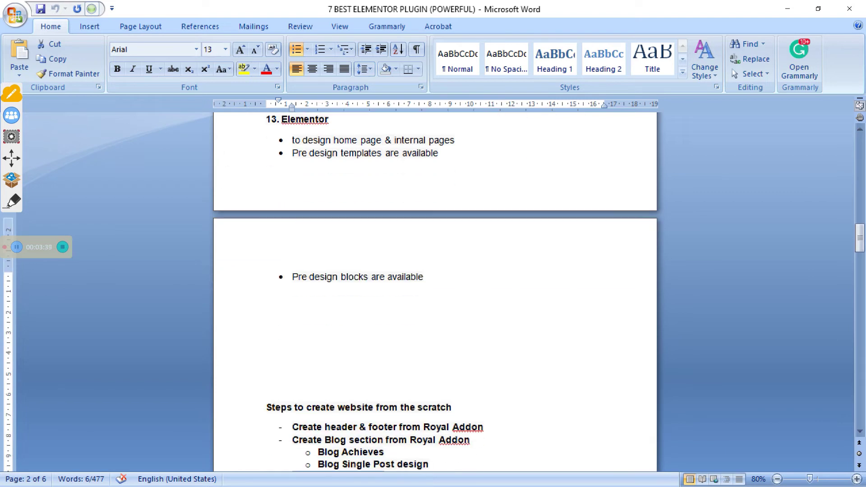
scroll(436, 289, "down", 9)
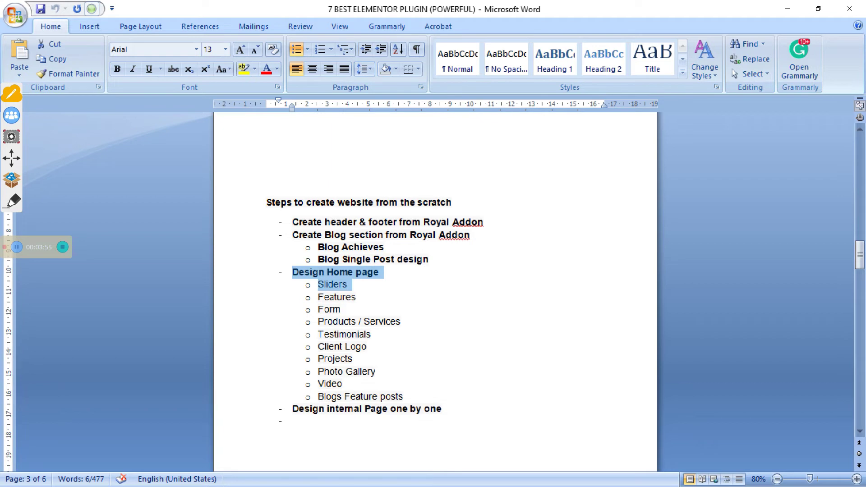
Switch to the WordPress dashboard in Chrome and open the Plugins > Add New page
key("alt+Tab")
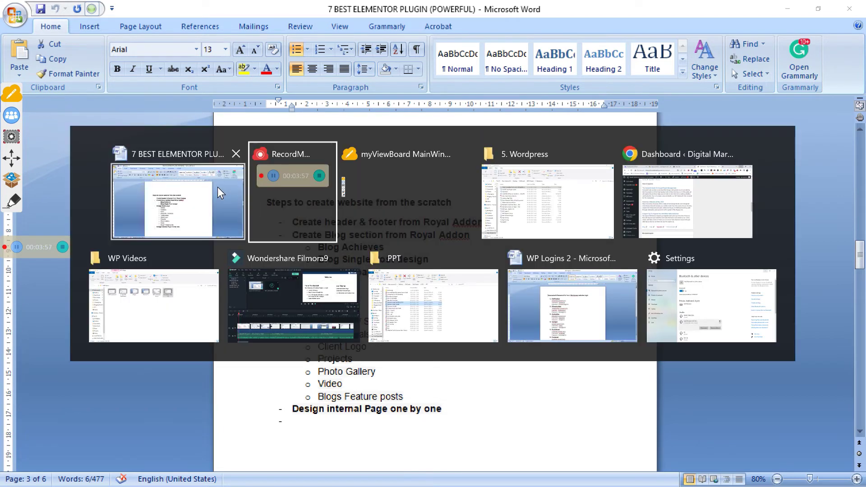
key("alt+Tab")
key("alt+Tab")
key("alt+Tab")
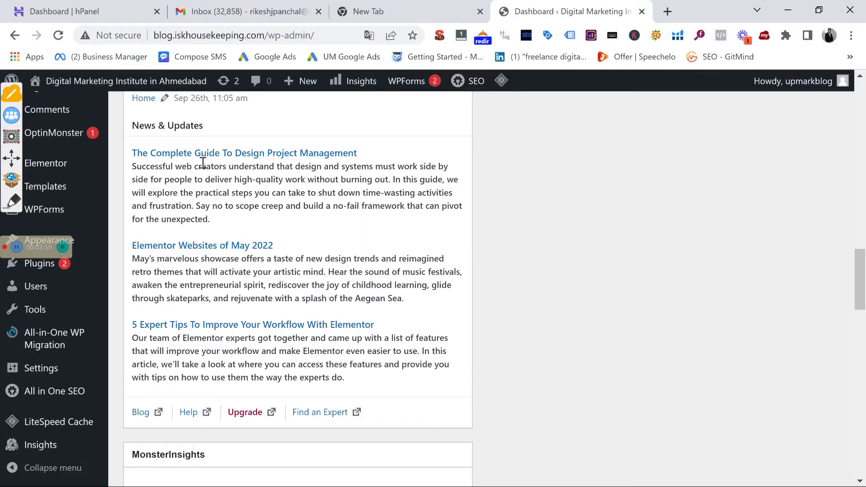
scroll(68, 208, "up", 3)
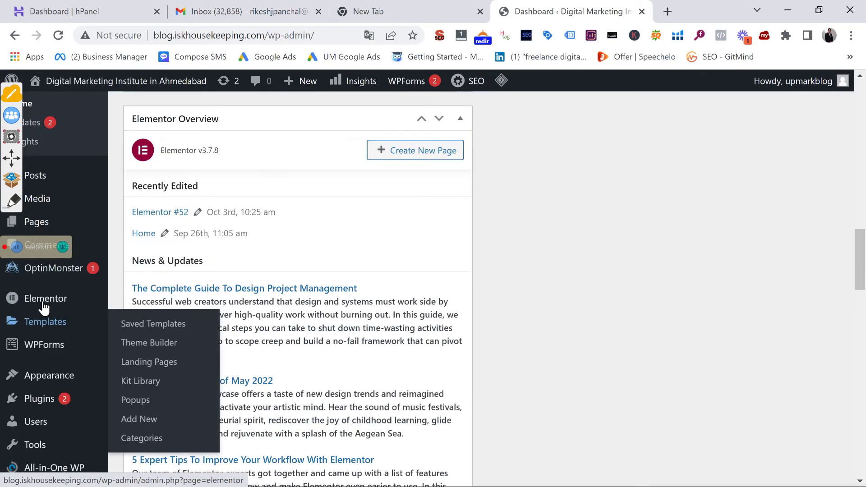
mouse_move(40, 333)
scroll(40, 343, "down", 3)
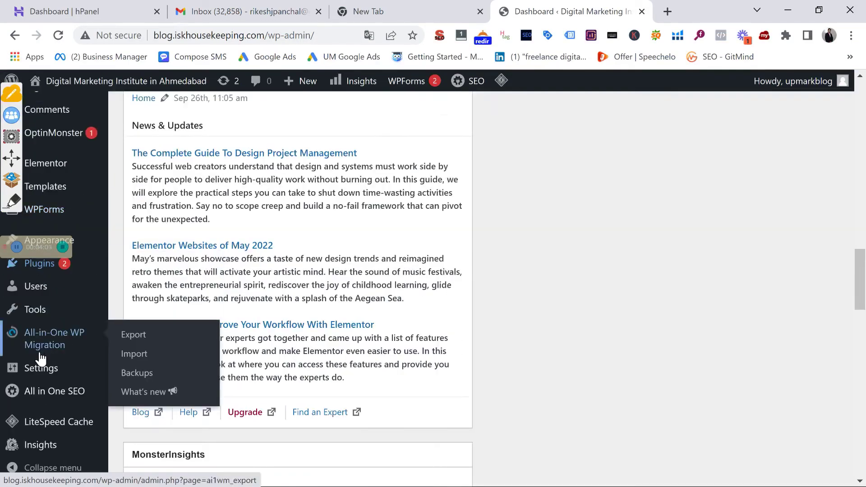
mouse_move(40, 280)
left_click(138, 284)
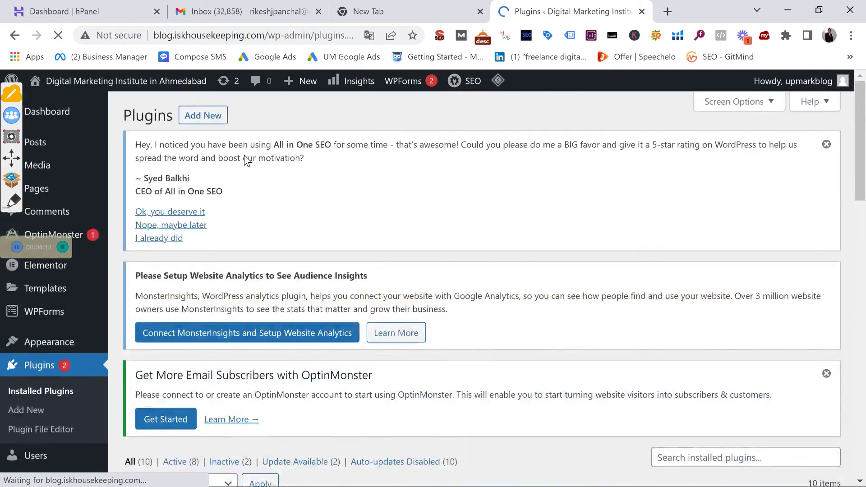
left_click(203, 114)
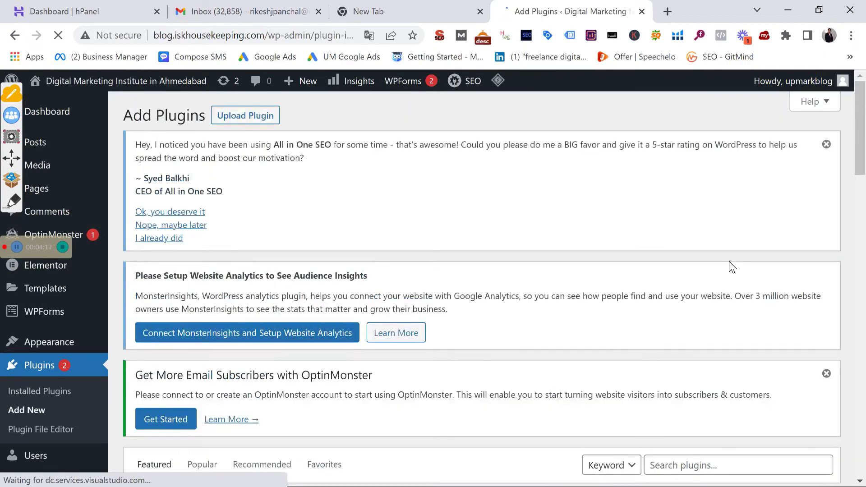
scroll(729, 261, "down", 6)
scroll(740, 252, "up", 4)
Search plugins for 'royal addon', then install and activate Royal Elementor Addons
left_click(697, 323)
type("royal addon")
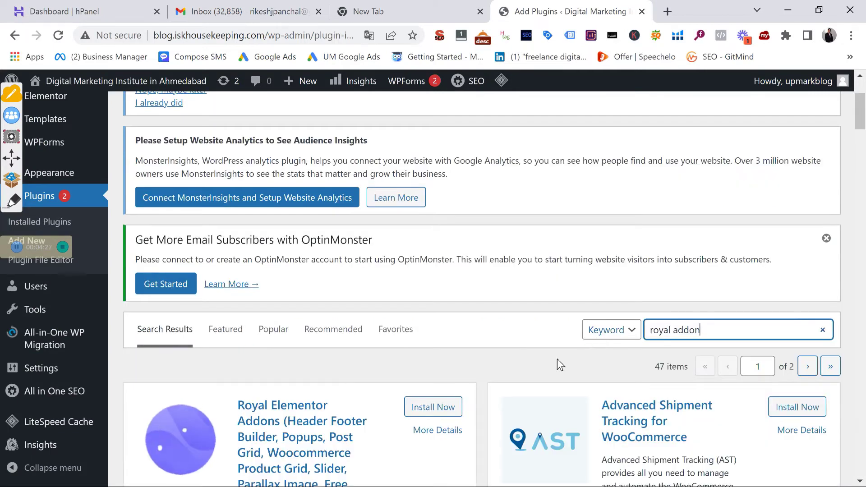
scroll(433, 326, "down", 4)
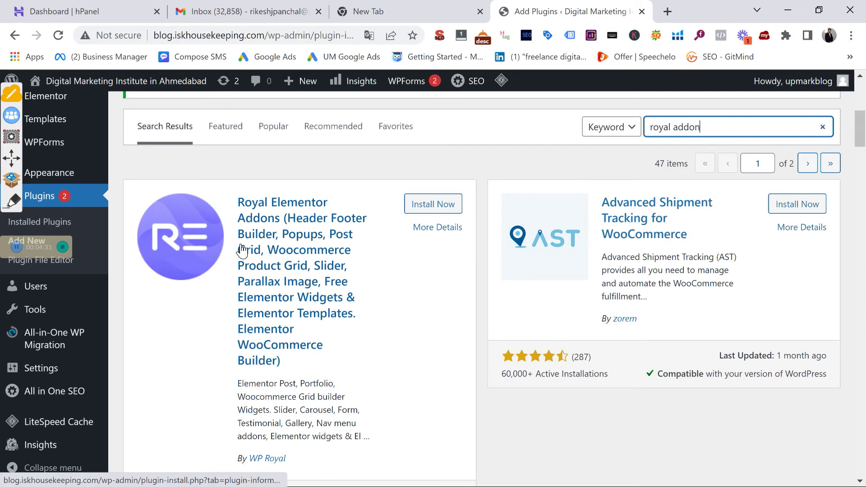
left_click(428, 207)
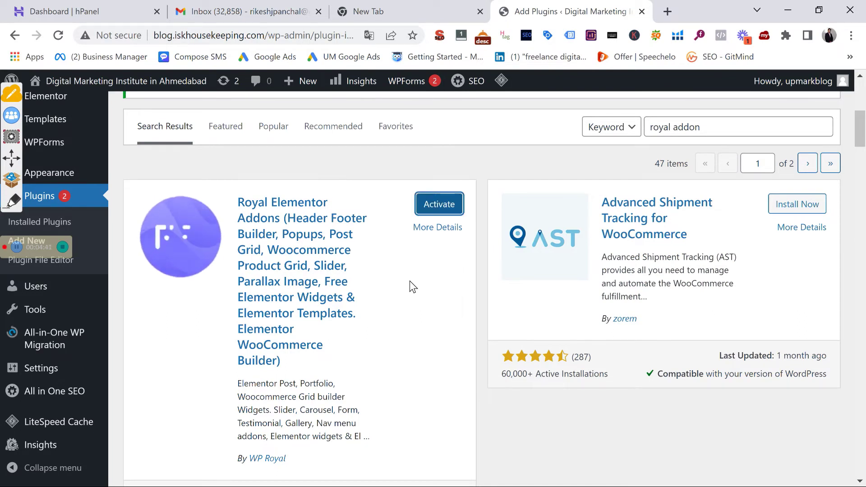
left_click(449, 204)
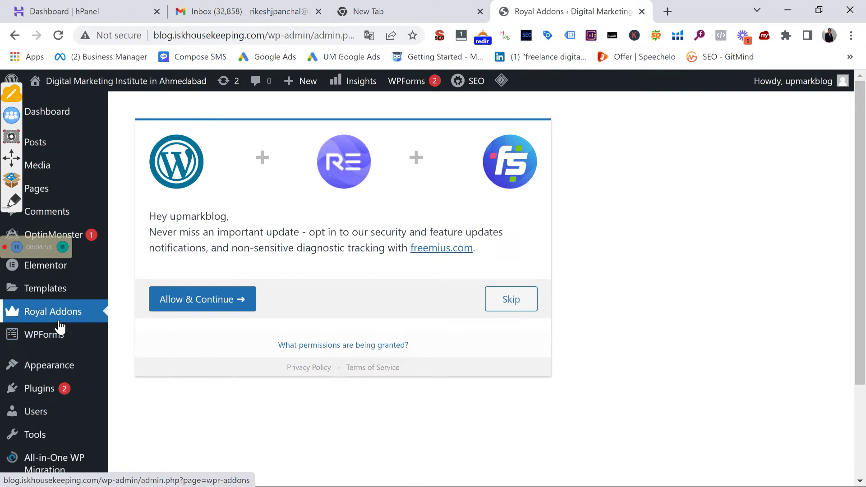
Skip the Royal Addons opt-in and browse the Templates Kit gallery of site designs
scroll(106, 290, "down", 3)
scroll(254, 280, "up", 3)
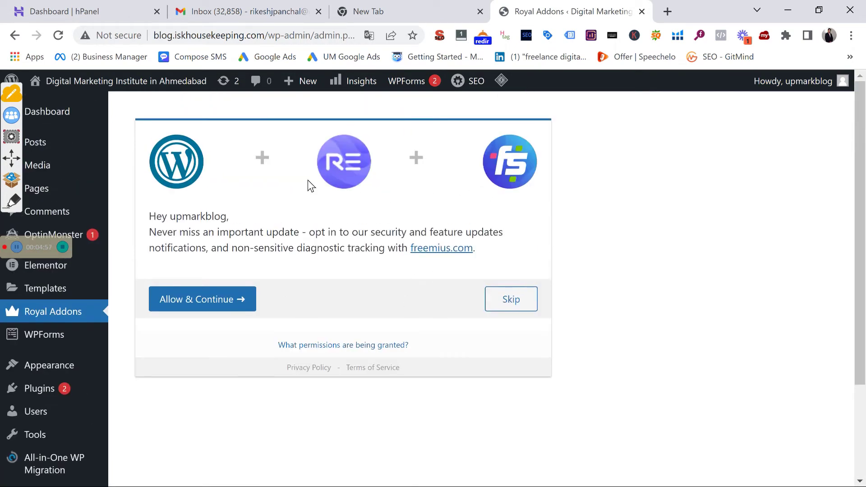
left_click(492, 308)
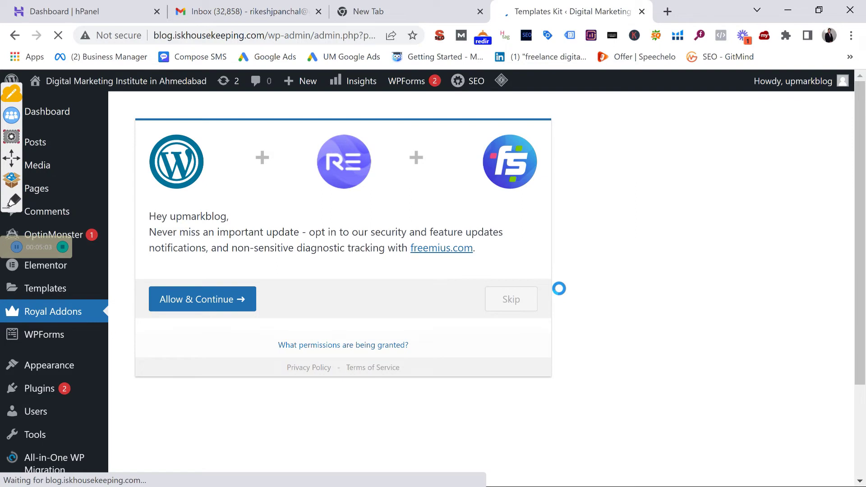
scroll(399, 281, "down", 8)
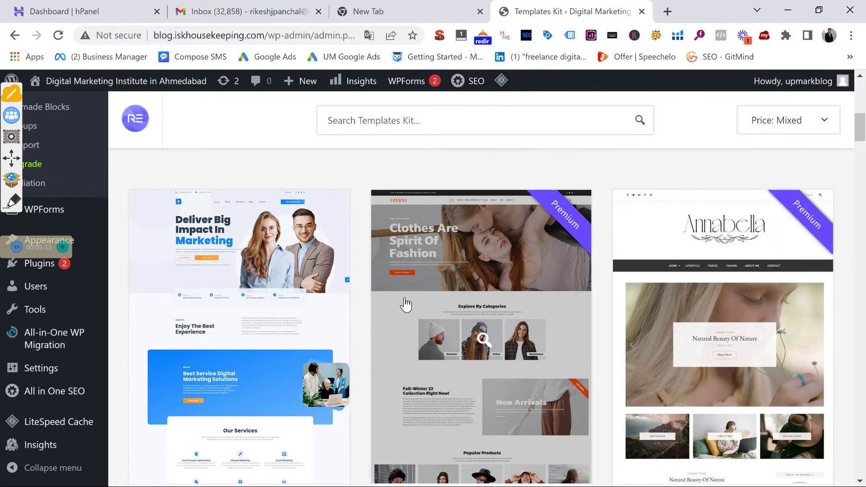
scroll(407, 304, "down", 10)
scroll(381, 324, "down", 10)
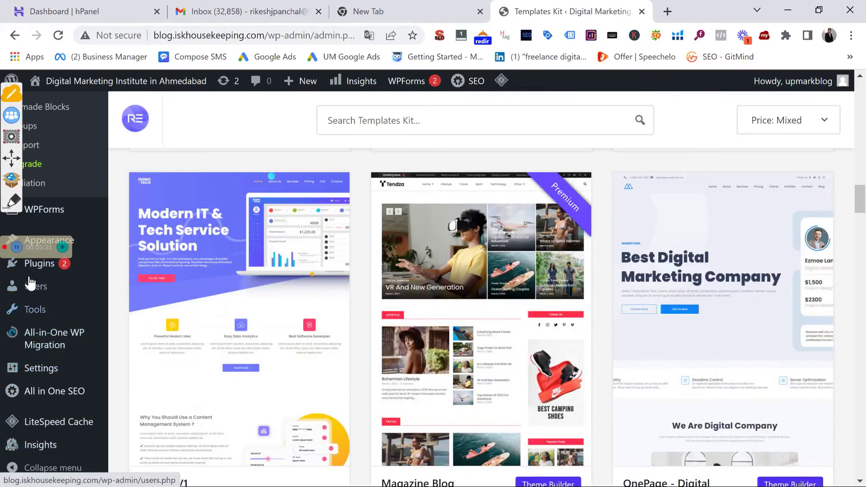
scroll(23, 183, "up", 5)
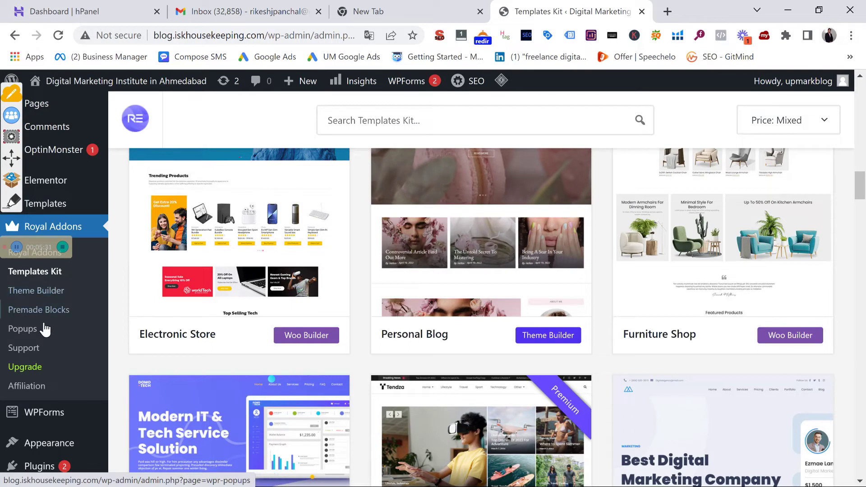
In the Royal Addons Theme Builder, create a new template named 'header 1'
left_click(40, 293)
left_click(40, 292)
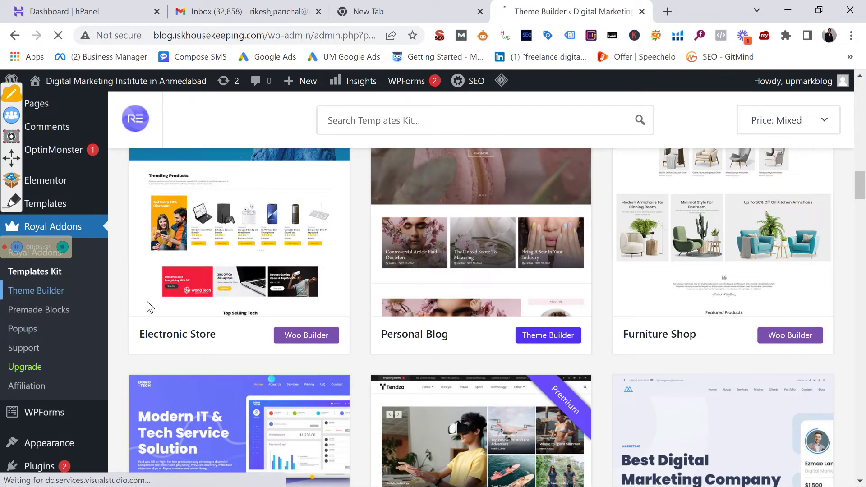
scroll(268, 314, "down", 12)
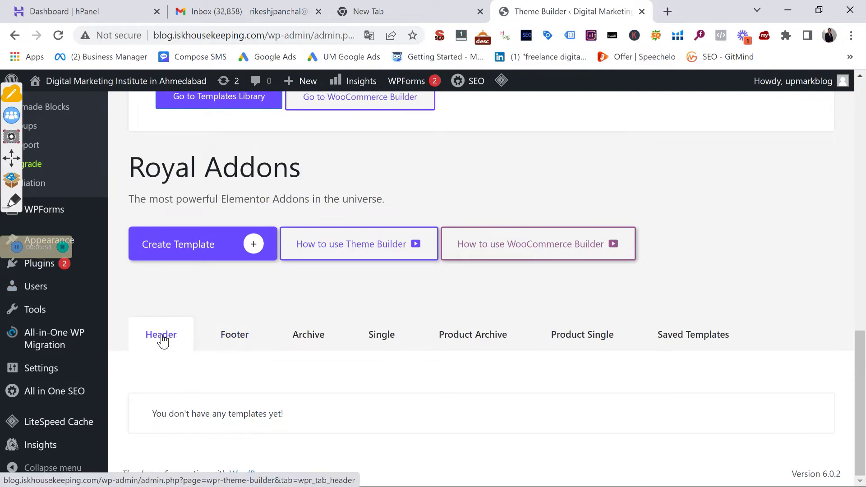
left_click(180, 241)
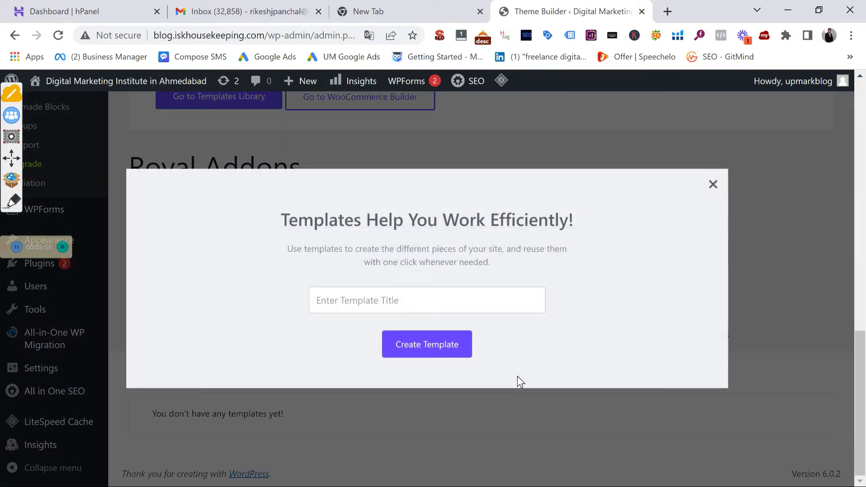
left_click(444, 306)
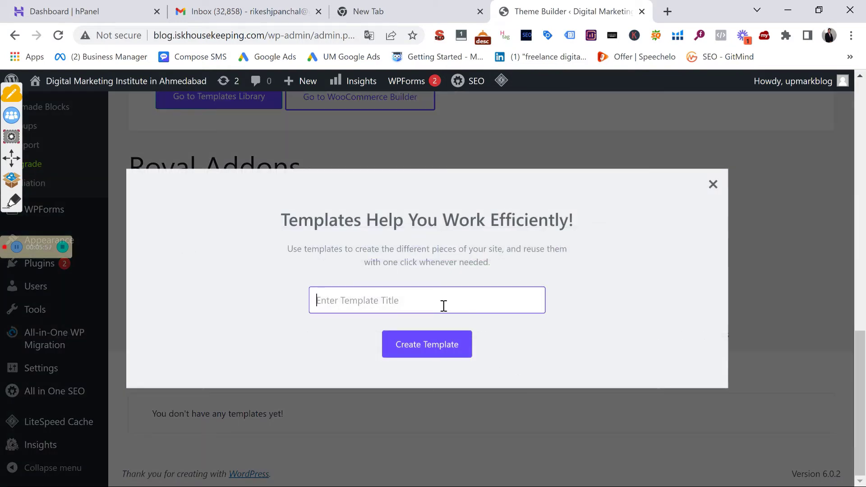
type("header 1")
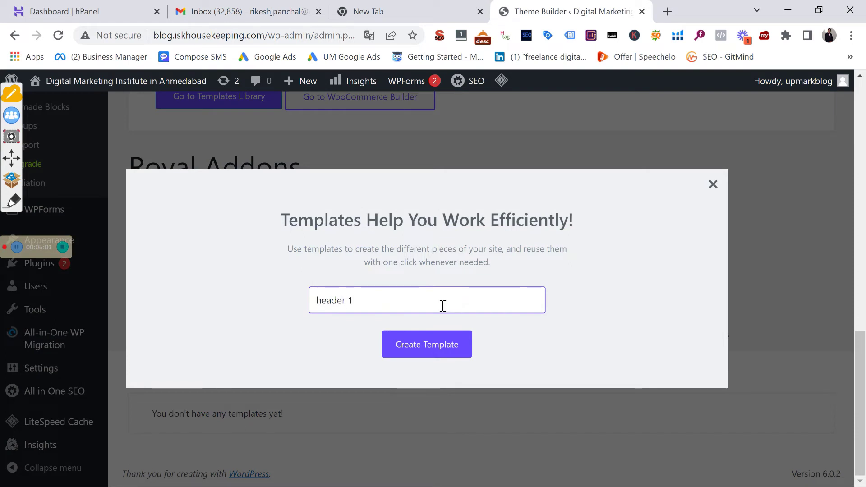
left_click(413, 344)
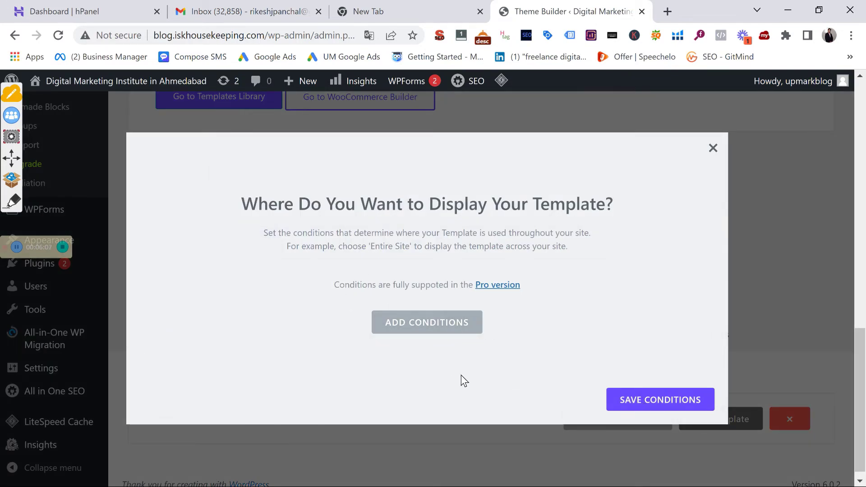
Add an Entire Site display condition to 'header 1' and save the conditions
left_click(415, 329)
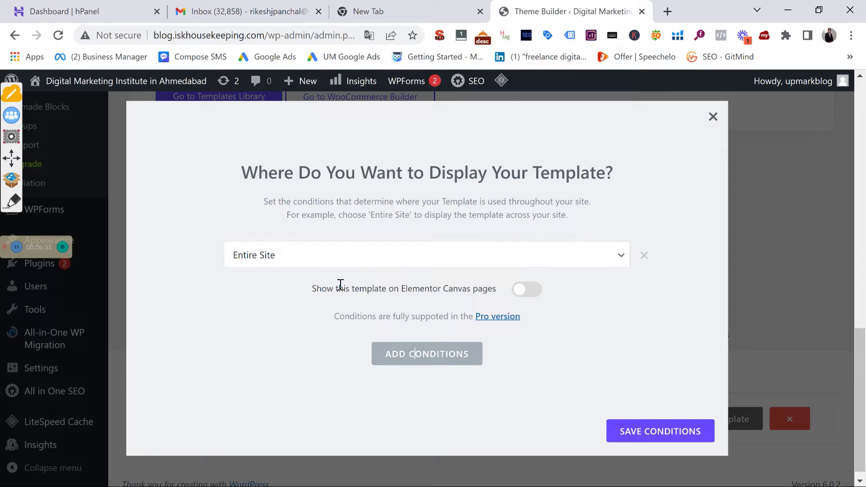
left_click(540, 261)
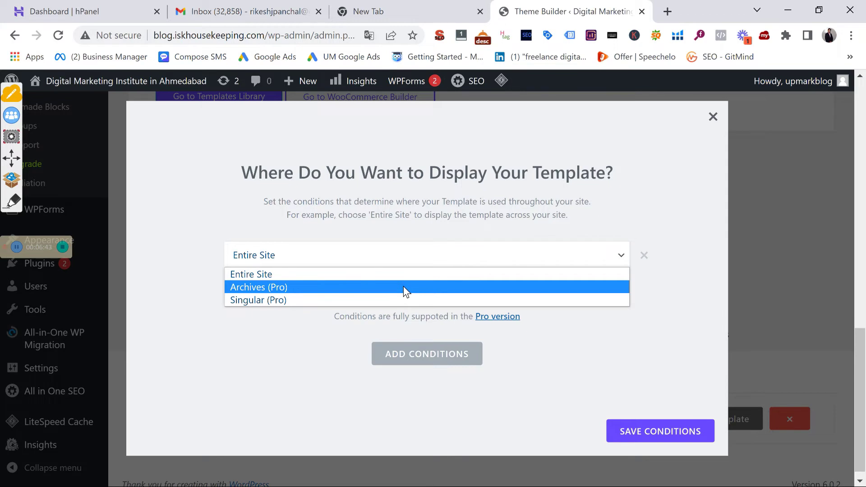
left_click(393, 273)
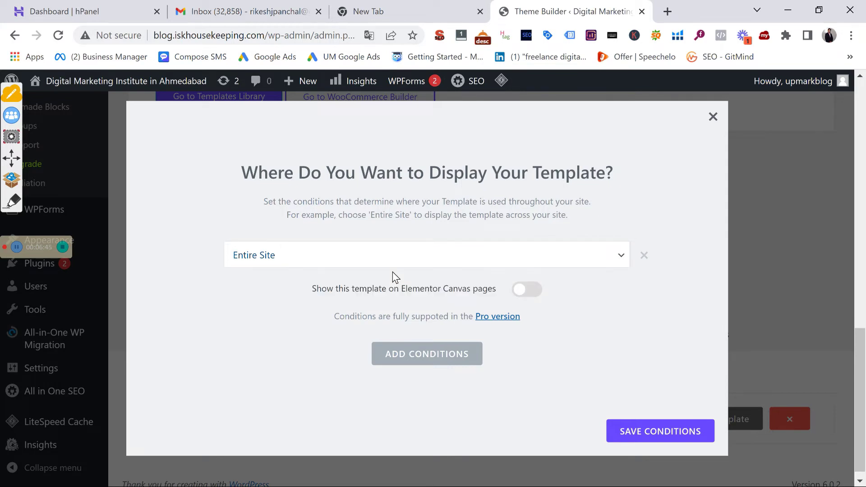
left_click(636, 433)
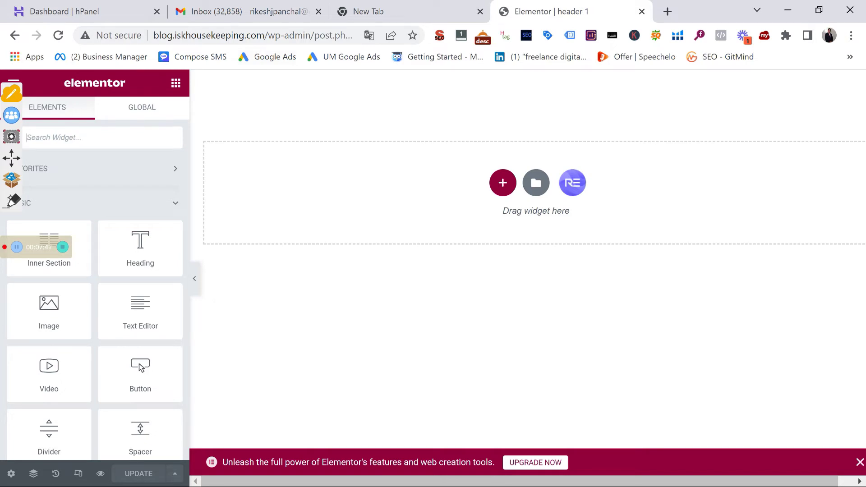
With the annotation marker, sketch a header bar divided into three boxes
left_click(12, 201)
left_click(11, 245)
left_click(168, 221)
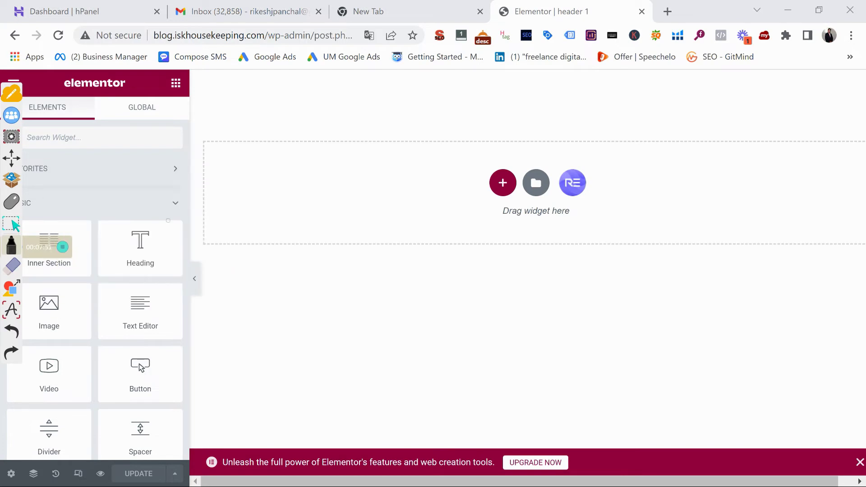
mouse_move(283, 269)
left_mouse_down()
mouse_move(284, 324)
mouse_move(323, 269)
mouse_move(645, 263)
mouse_move(555, 323)
mouse_move(279, 327)
left_mouse_up()
left_click_drag(359, 273, 363, 326)
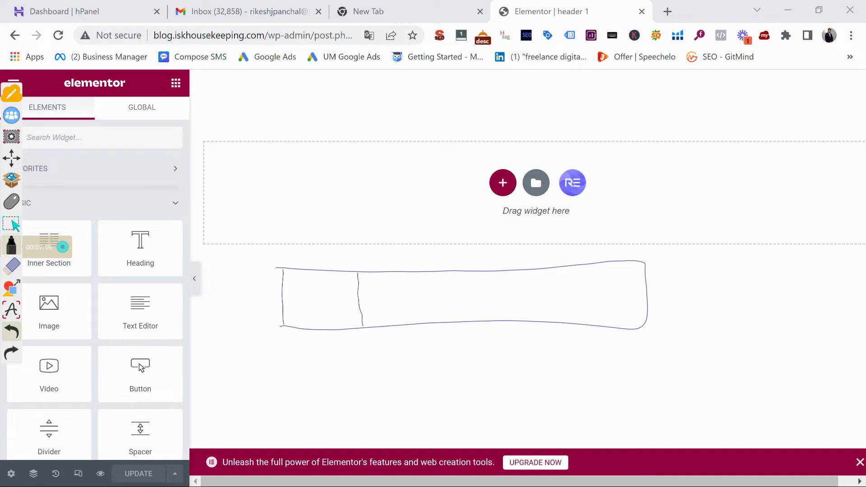
left_click_drag(558, 265, 570, 321)
Handwrite the labels Logo, Menu and CTA in the three sketched boxes
mouse_move(394, 313)
left_mouse_down()
mouse_move(395, 293)
mouse_move(436, 307)
mouse_move(472, 301)
mouse_move(478, 318)
left_mouse_up()
mouse_move(294, 285)
left_mouse_down()
mouse_move(303, 301)
mouse_move(345, 291)
left_mouse_up()
left_click_drag(583, 281, 580, 301)
mouse_move(590, 277)
left_mouse_down()
mouse_move(612, 274)
mouse_move(603, 300)
left_mouse_up()
mouse_move(619, 299)
left_mouse_down()
mouse_move(626, 280)
mouse_move(637, 298)
left_mouse_up()
left_click_drag(620, 293, 646, 290)
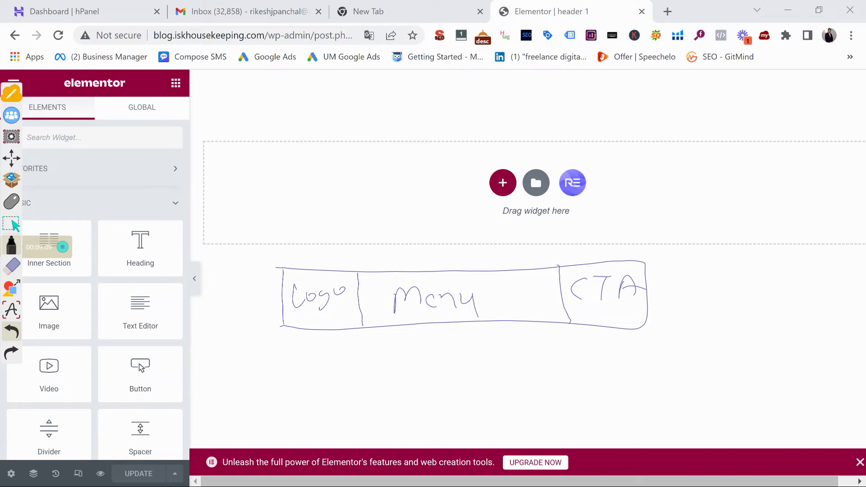
left_click(11, 202)
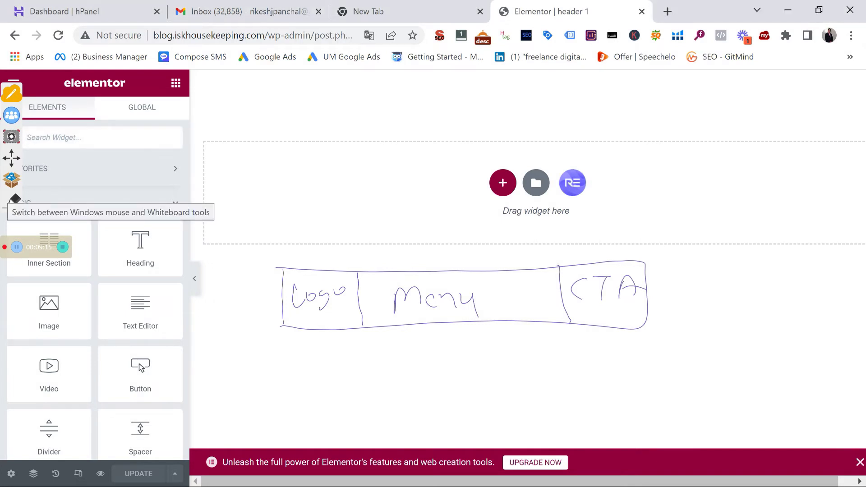
left_click(11, 202)
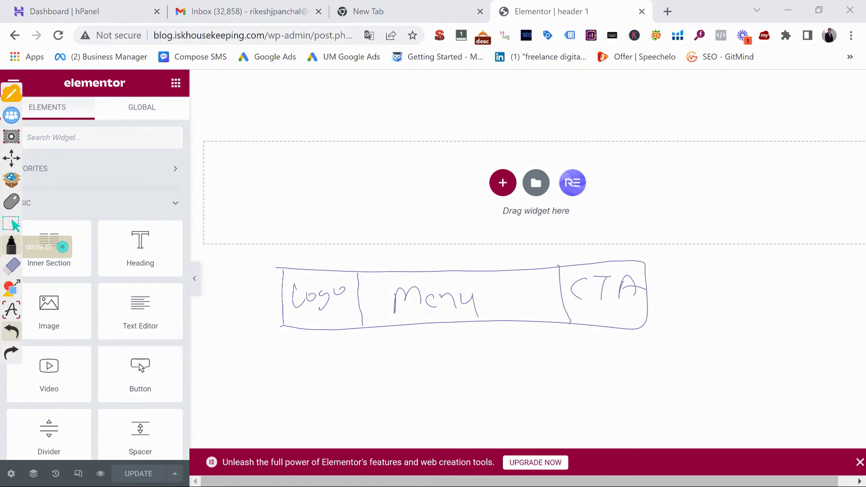
left_click(11, 267)
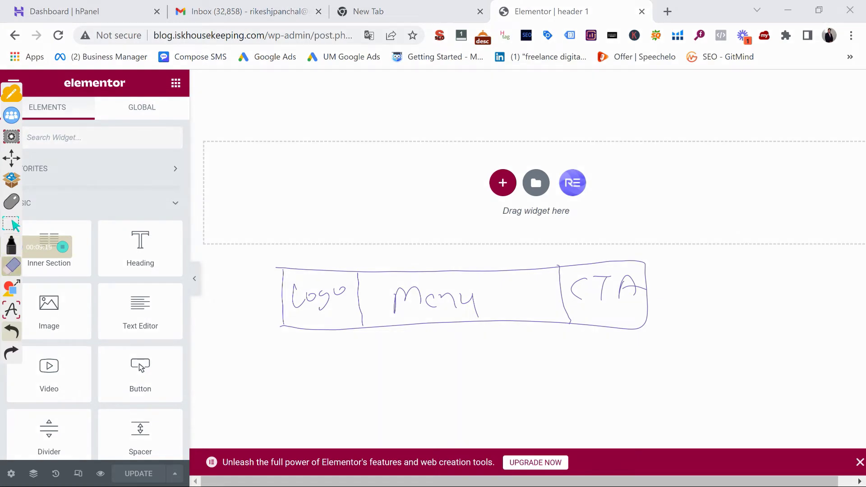
Clear all the drawn annotations and hide the drawing tools
left_click(11, 268)
left_click(119, 173)
left_click(11, 202)
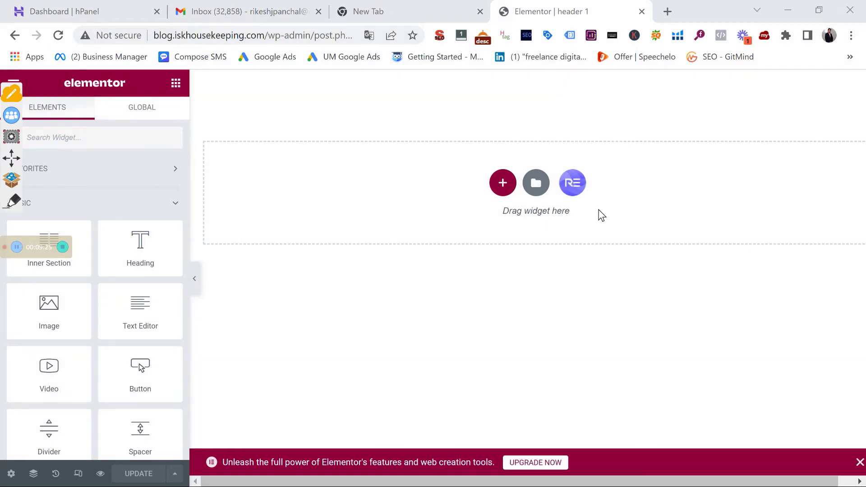
Add a three-column section to the header and search the widgets for 'logo'
left_click(505, 183)
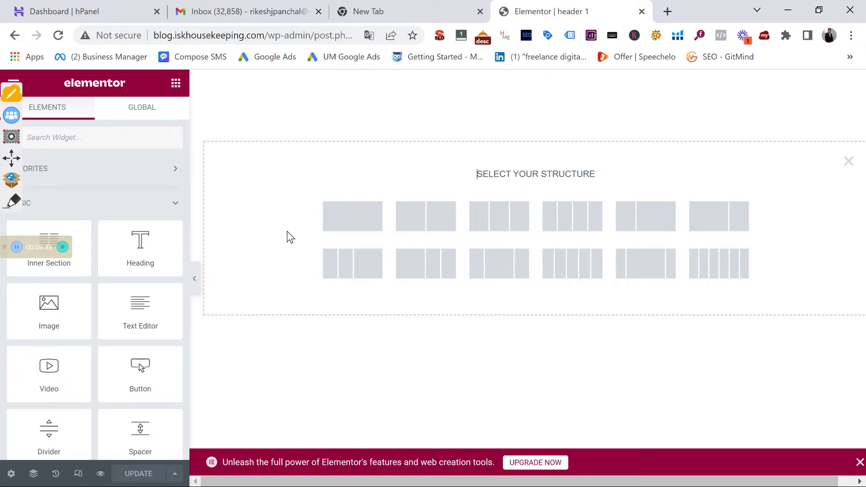
left_click(506, 220)
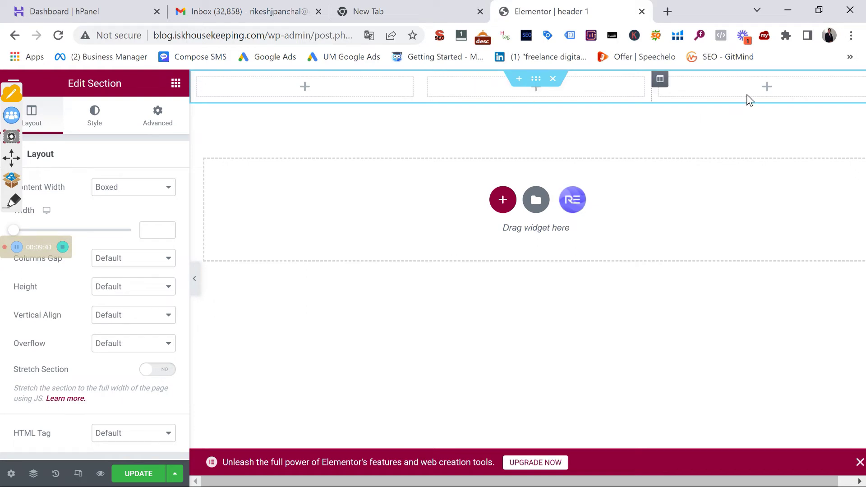
left_click(297, 92)
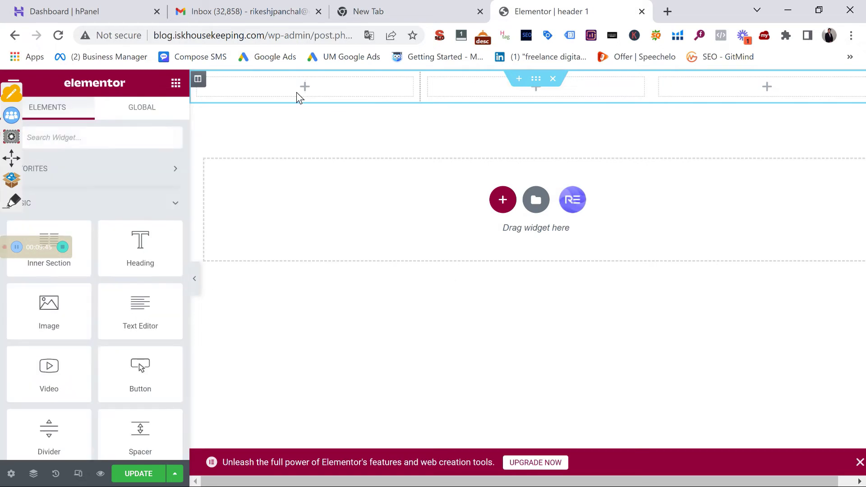
left_click(104, 135)
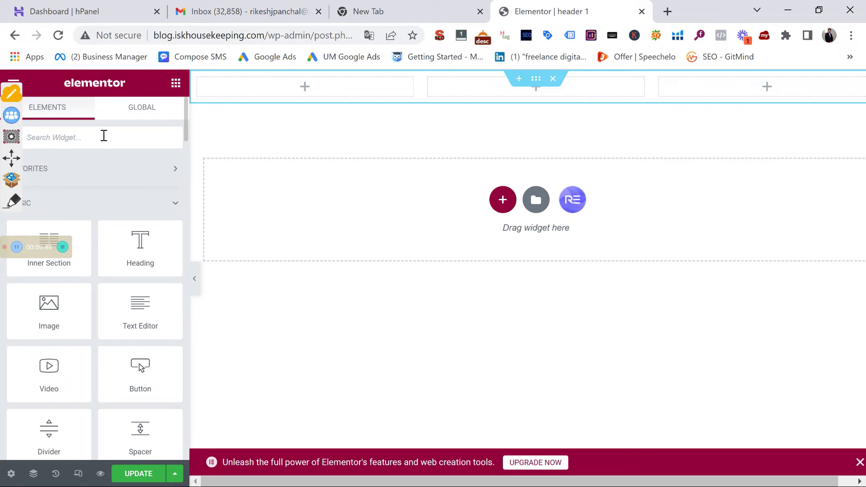
type("logo")
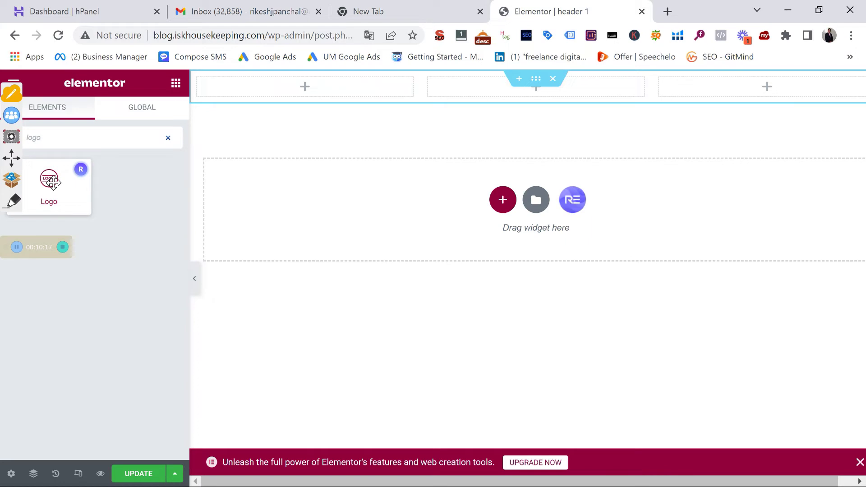
Drop the Logo widget into the first column, then search the widgets for 'menu'
left_click_drag(52, 181, 285, 89)
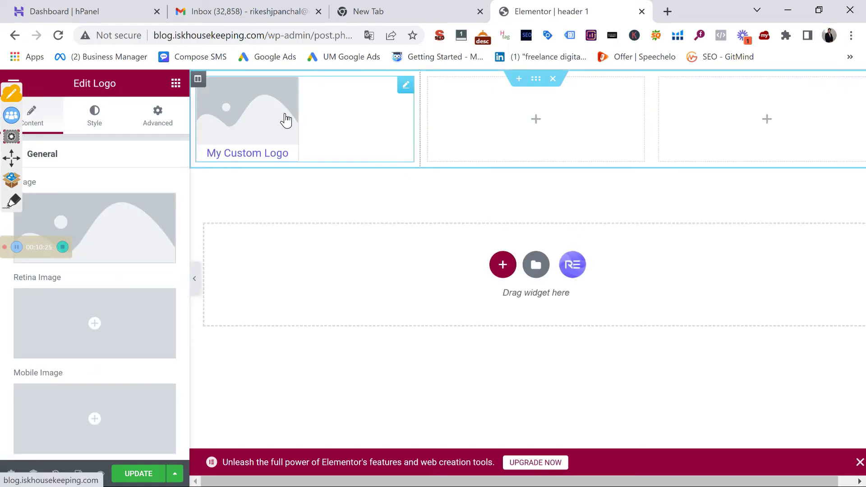
left_click(492, 121)
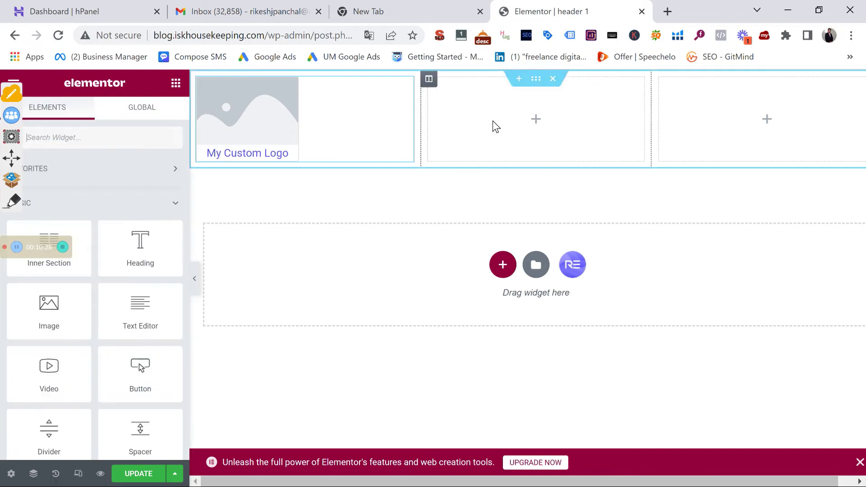
left_click(54, 136)
type("men")
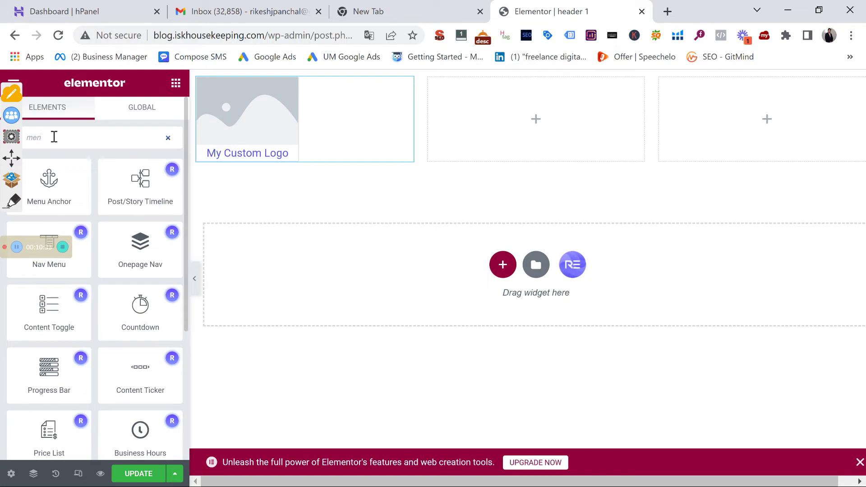
type("u")
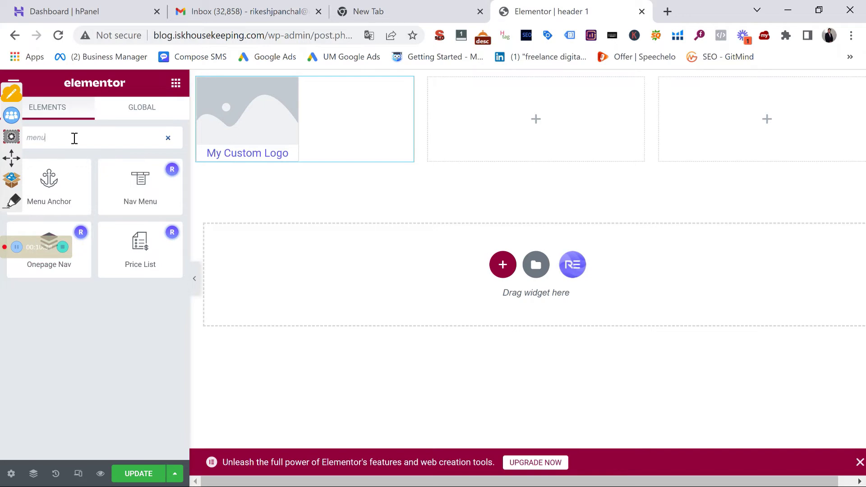
key("BackSpace")
key("BackSpace")
key("BackSpace")
key("BackSpace")
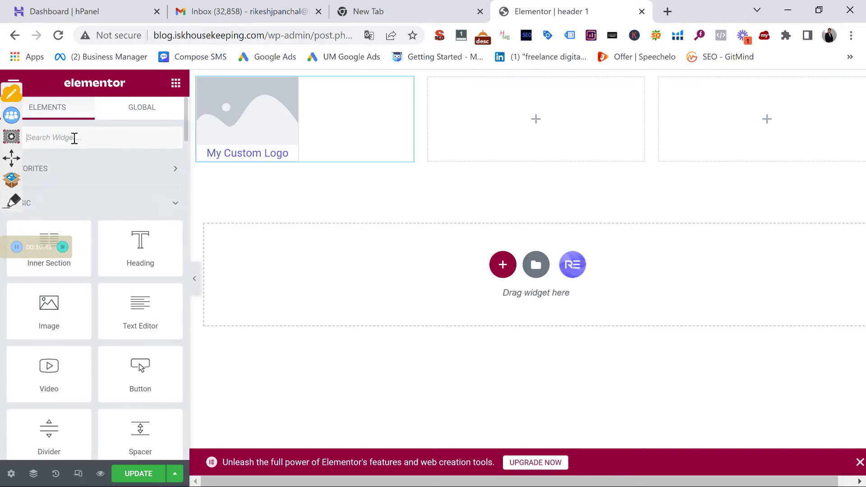
type("nav")
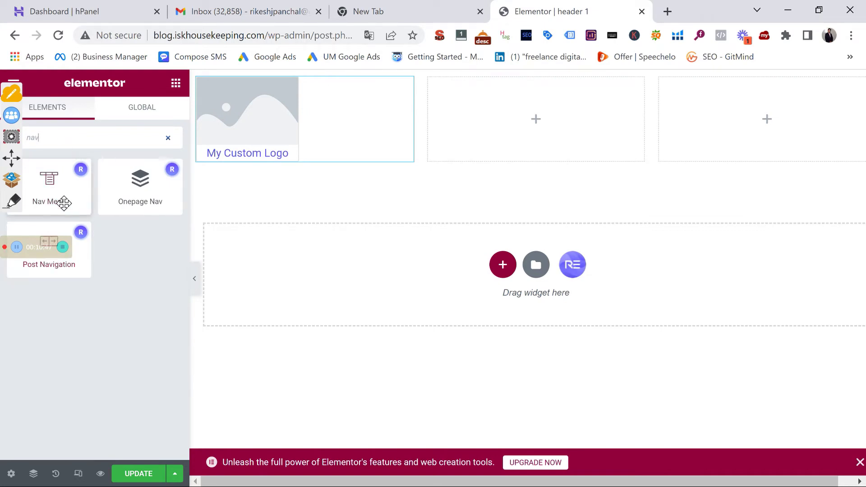
key("BackSpace")
key("BackSpace")
key("BackSpace")
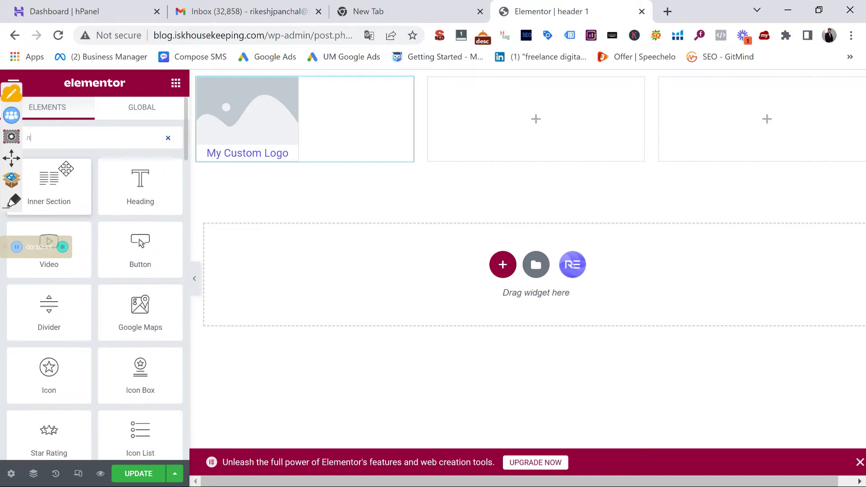
type("en")
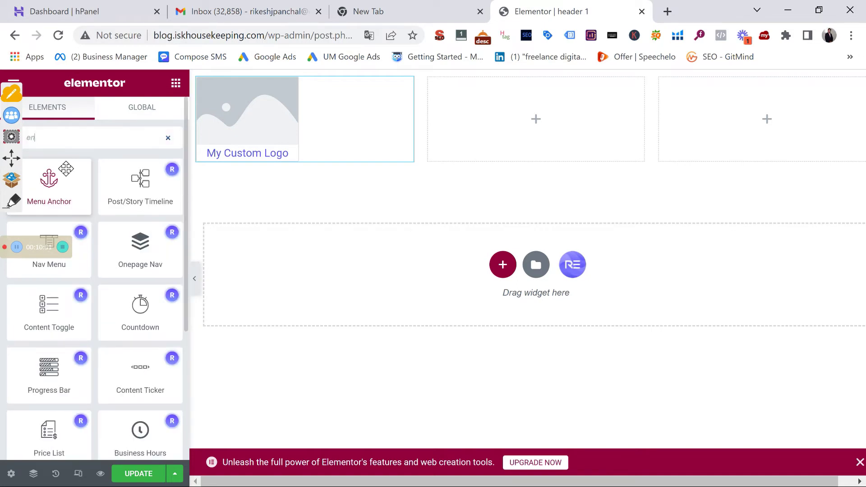
key("BackSpace")
key("BackSpace")
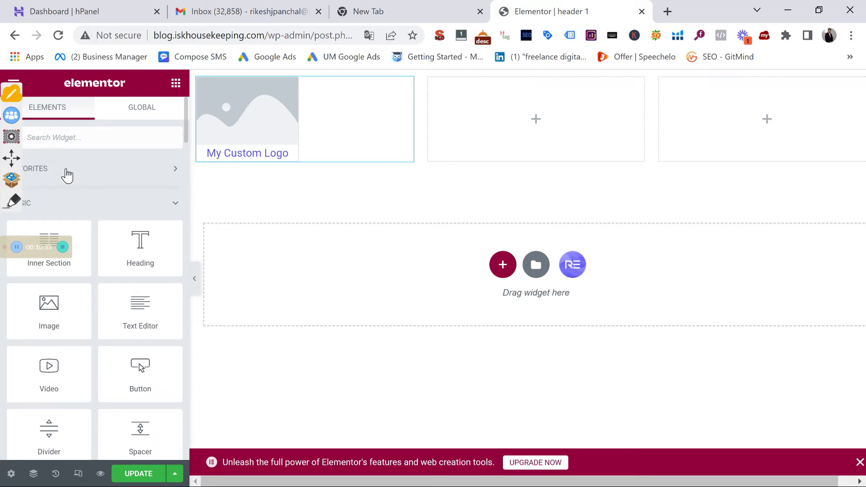
type("menu")
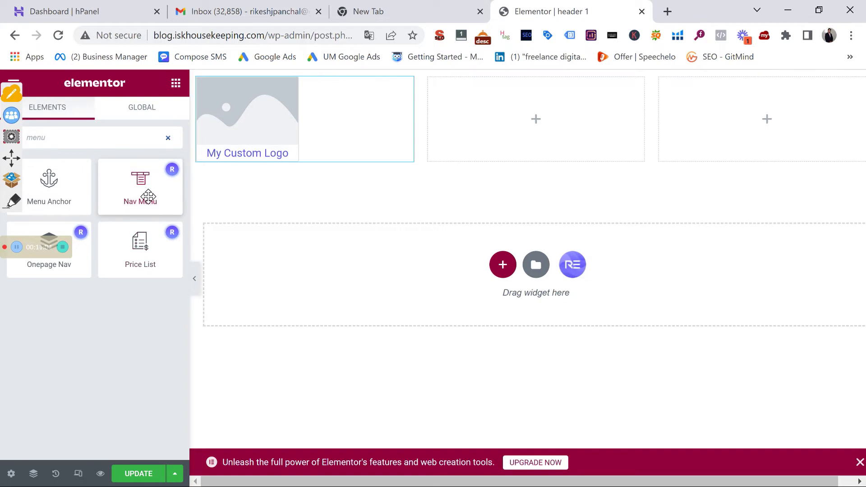
Add a Nav Menu to the middle column and a button to the right, then open the logo's media library
left_click_drag(148, 197, 505, 117)
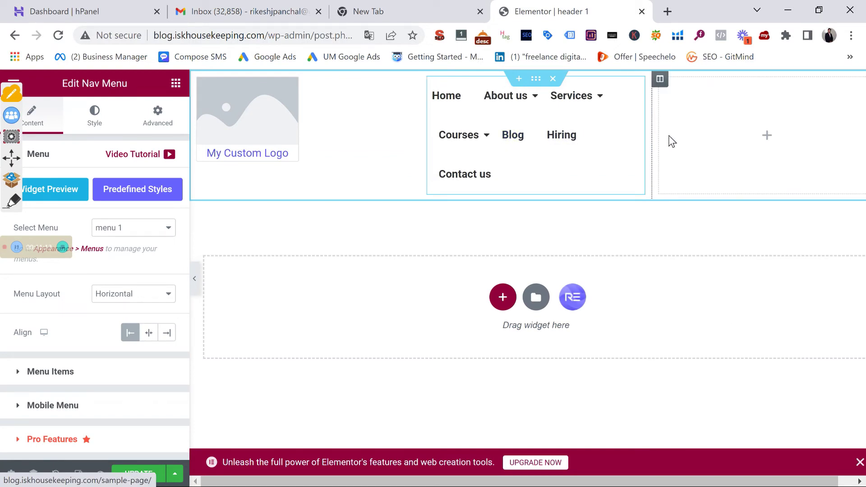
left_click(728, 120)
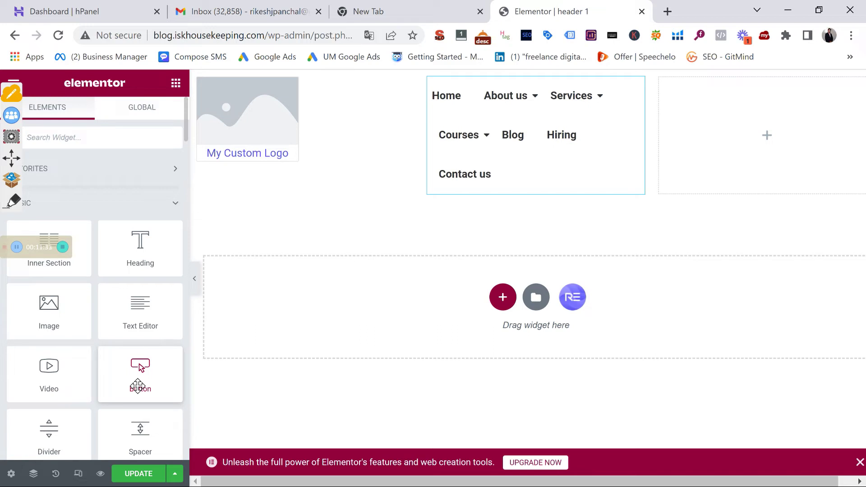
left_click_drag(138, 386, 805, 129)
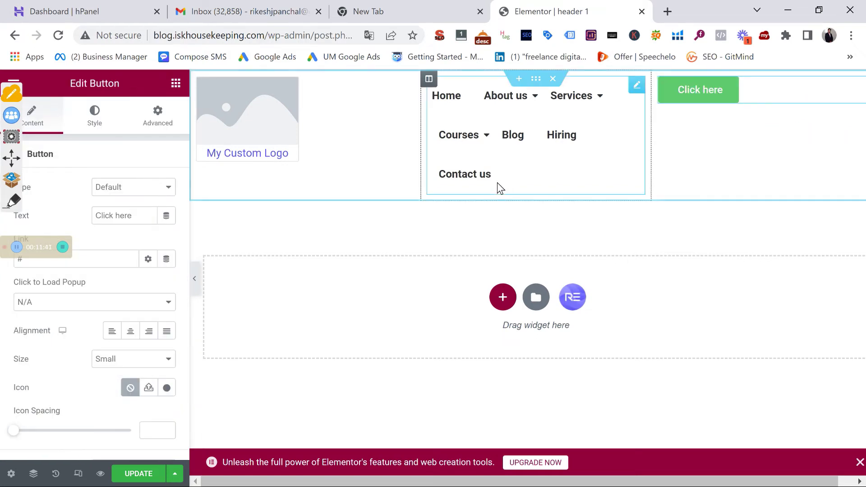
left_click(264, 129)
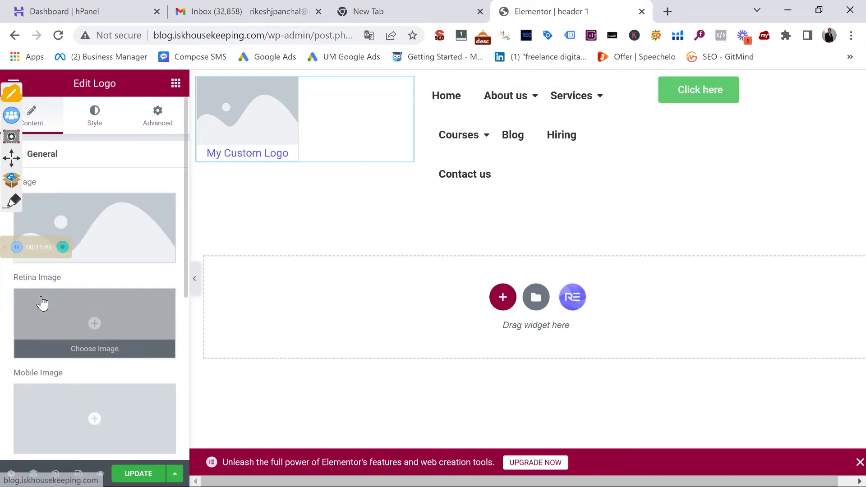
left_click(67, 218)
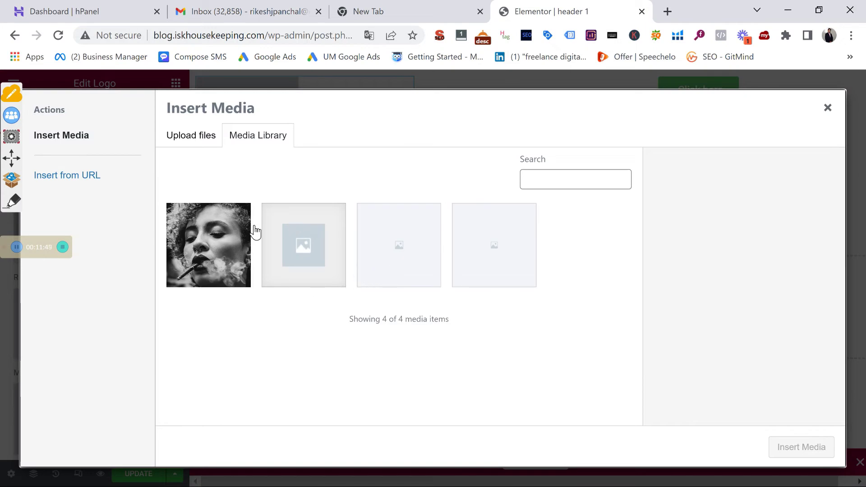
Start a file upload and browse to the Desktop > Upmark Digital > Upmark logo folder
left_click(189, 138)
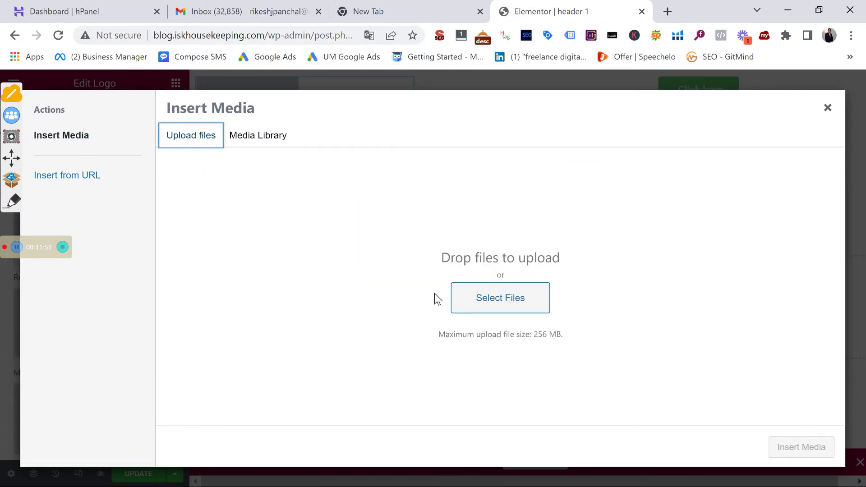
left_click(478, 296)
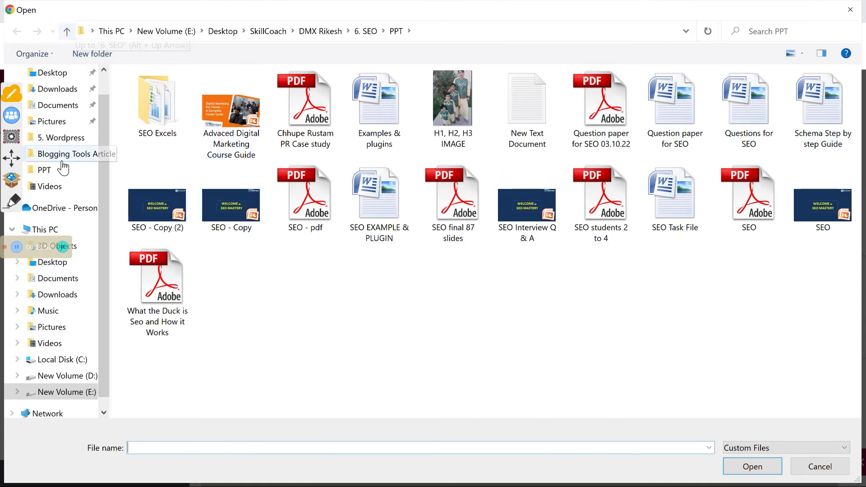
scroll(50, 217, "down", 1)
scroll(77, 222, "up", 1)
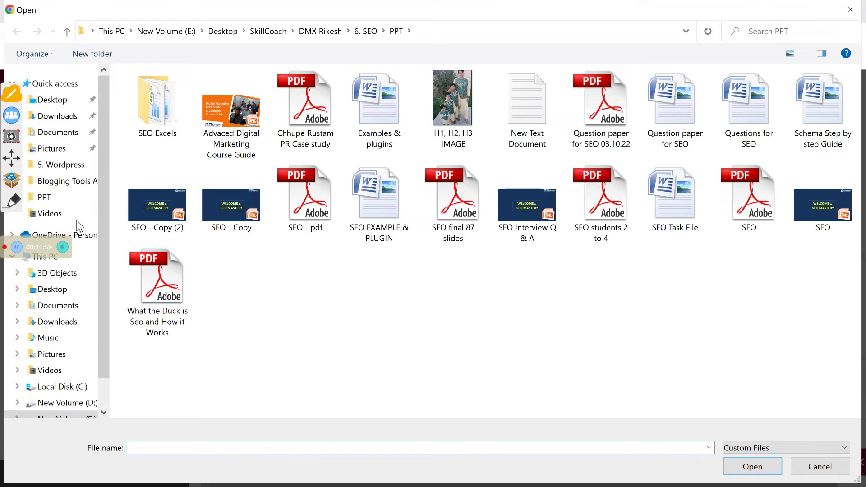
left_click(50, 83)
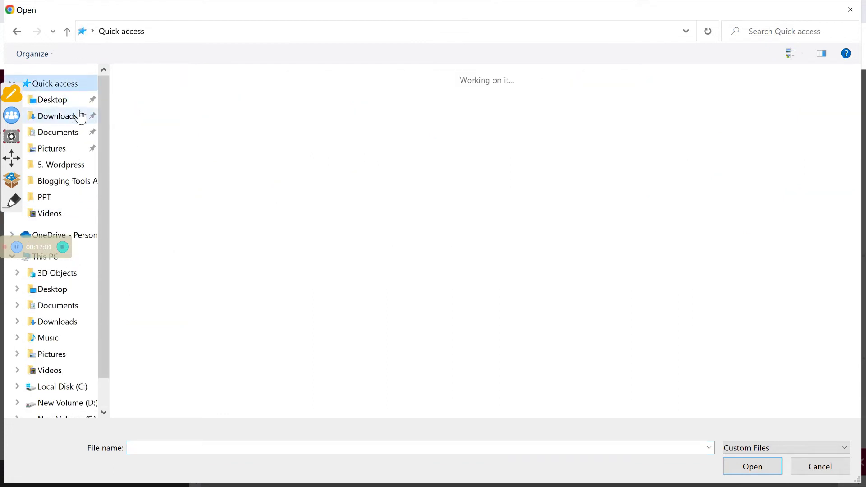
left_click(52, 100)
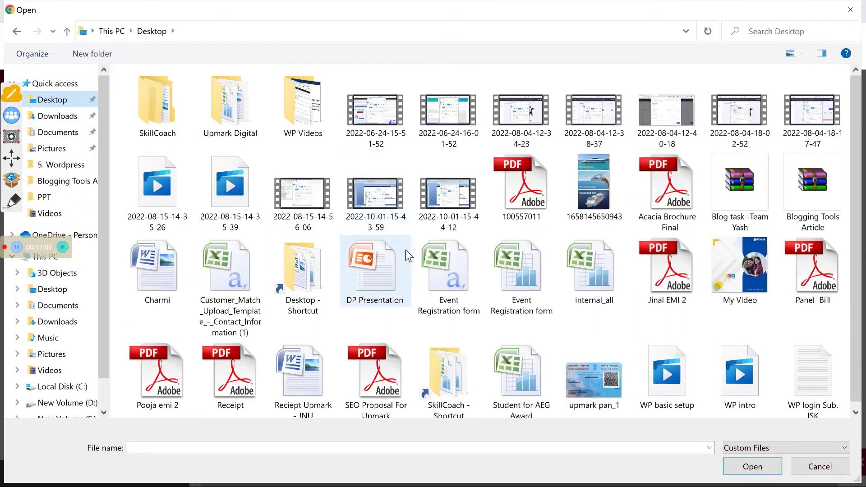
left_click(438, 276)
key("u")
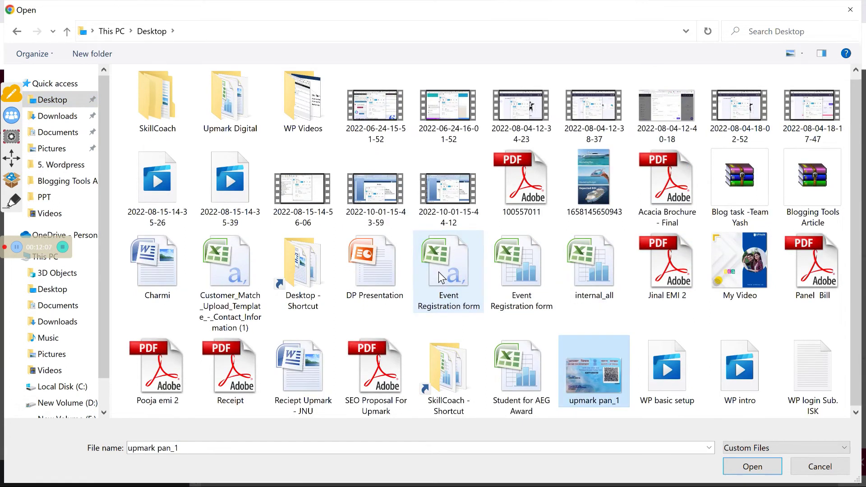
key("u")
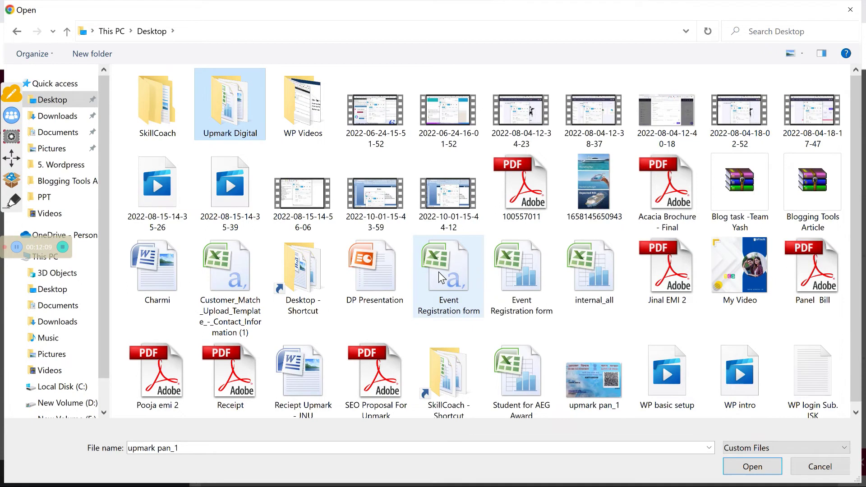
double_click(221, 131)
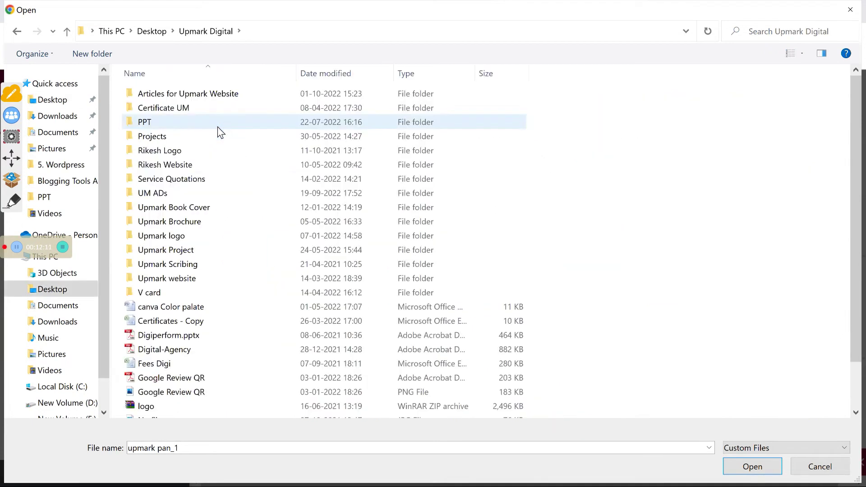
double_click(193, 237)
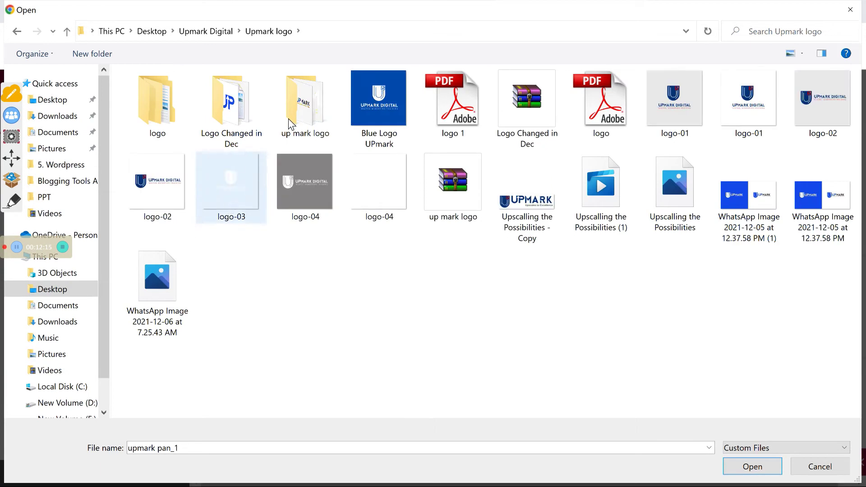
Upload 'Upscalling the Possibilities - Copy' and insert it as the logo image
left_click(515, 218)
left_click(743, 467)
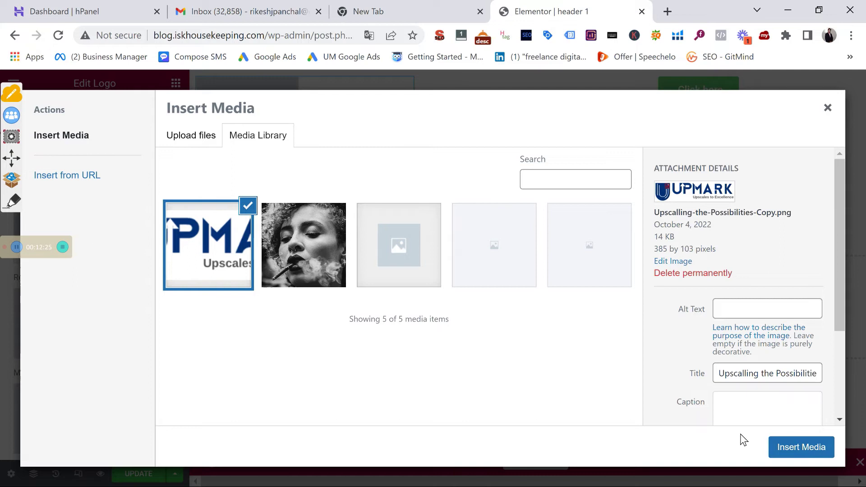
left_click(783, 448)
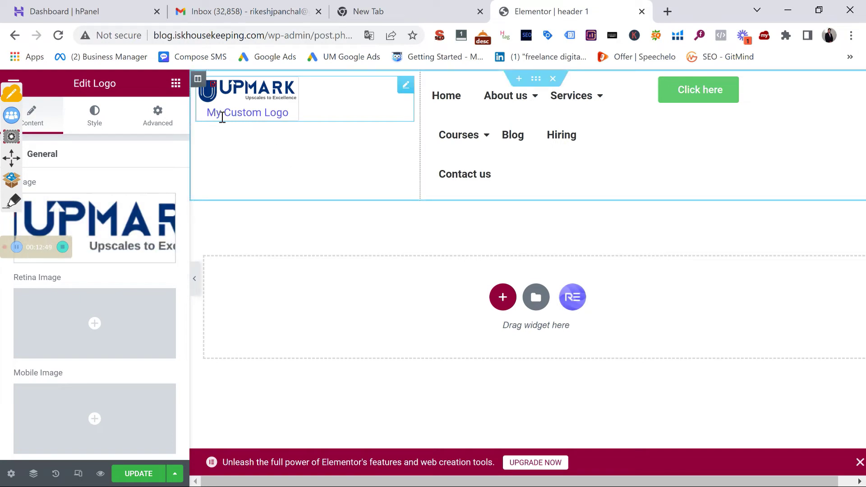
Clear the logo's Title Text so only the UPMARK image remains
scroll(140, 243, "down", 6)
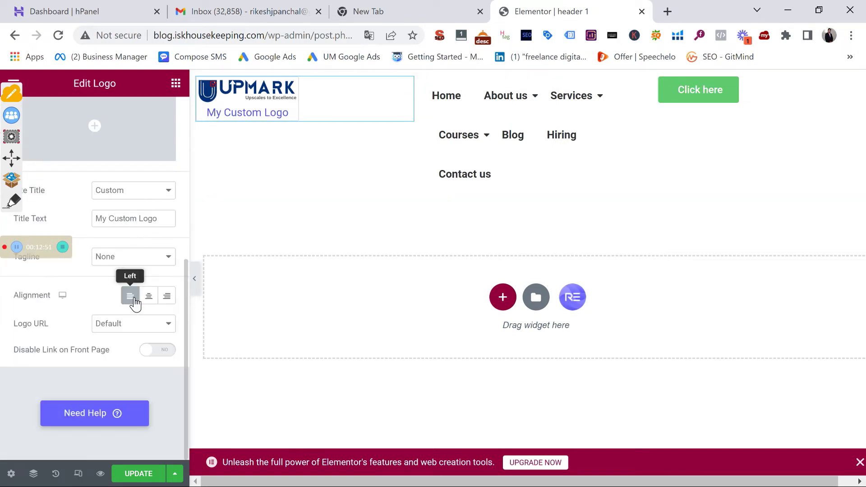
double_click(135, 218)
left_click(134, 219)
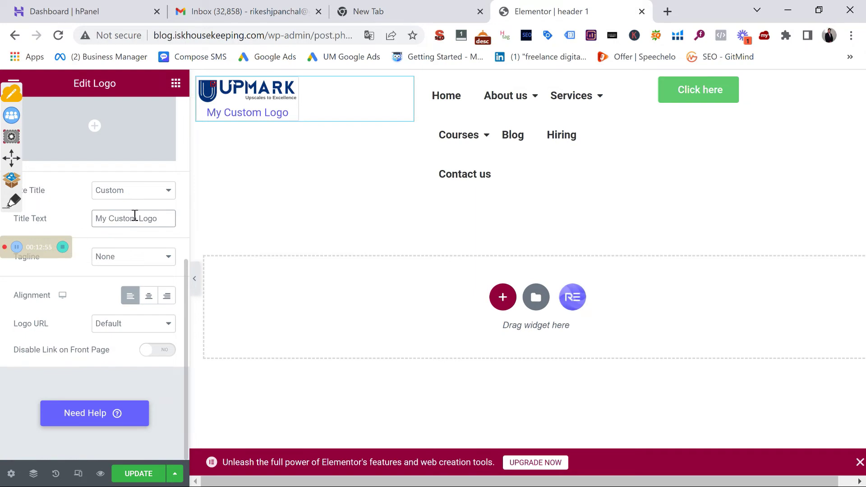
key("BackSpace")
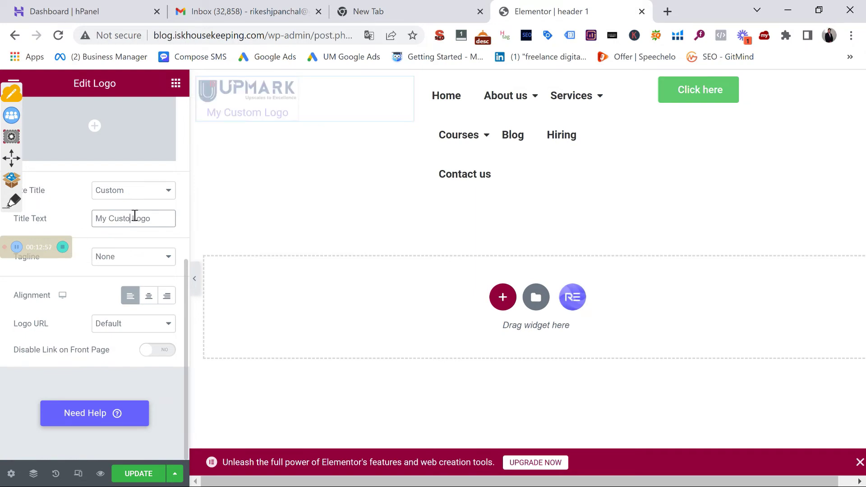
triple_click(135, 218)
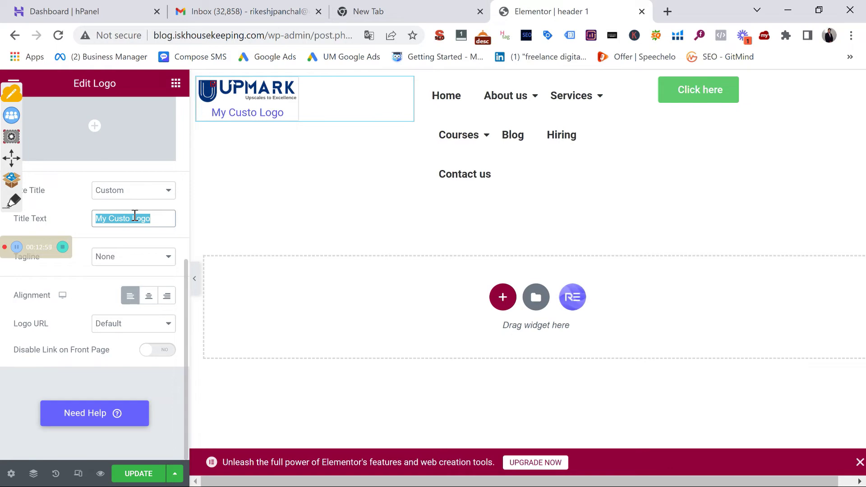
key("BackSpace")
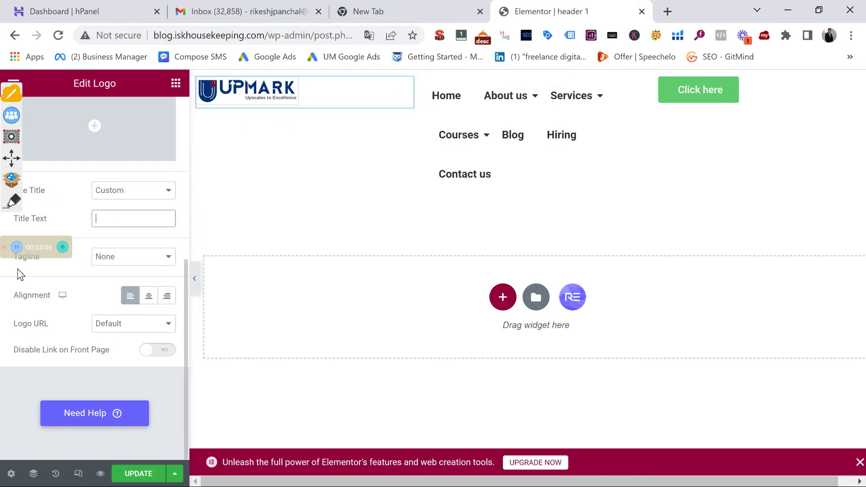
Set the logo image width to 159 and its border width to 0
scroll(133, 284, "up", 5)
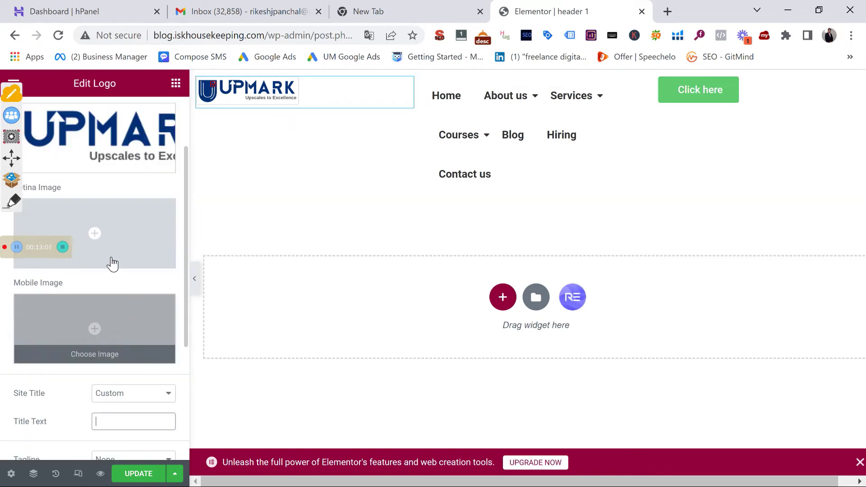
scroll(117, 275, "down", 5)
scroll(107, 285, "up", 5)
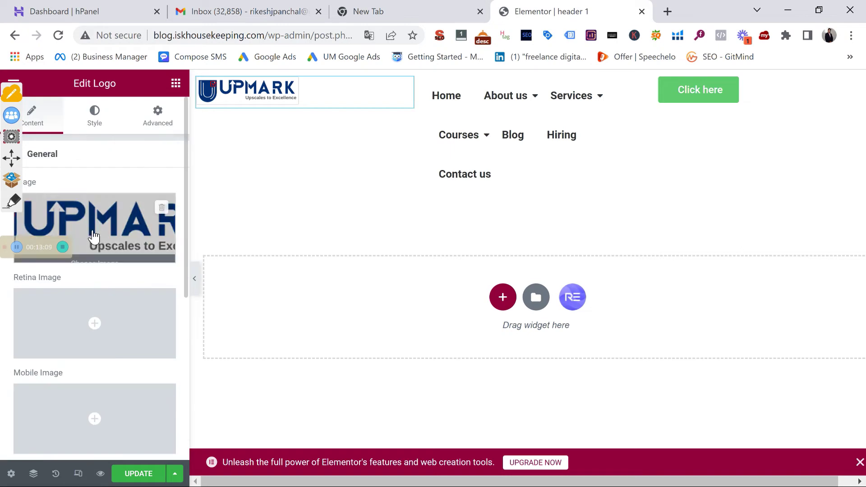
left_click(95, 118)
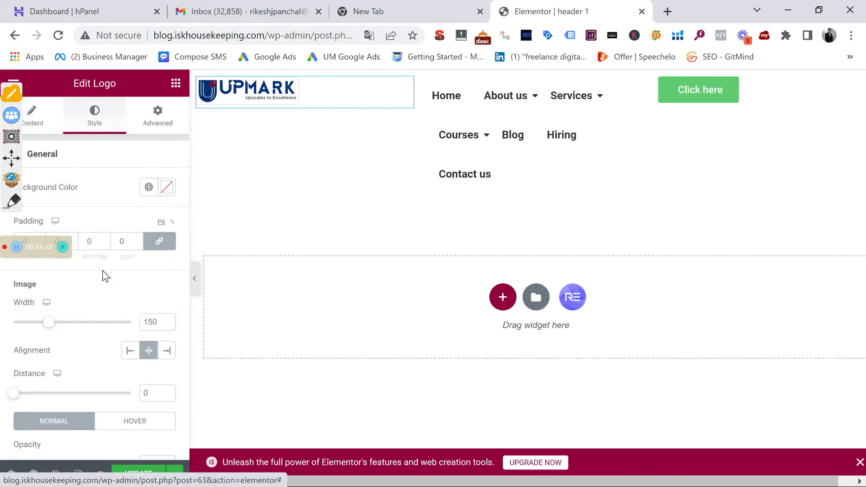
scroll(100, 298, "down", 4)
scroll(102, 305, "up", 4)
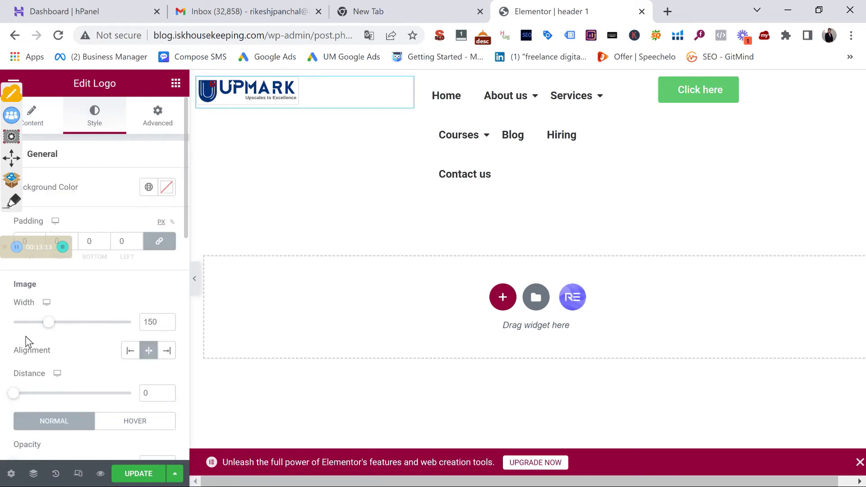
left_click(53, 323)
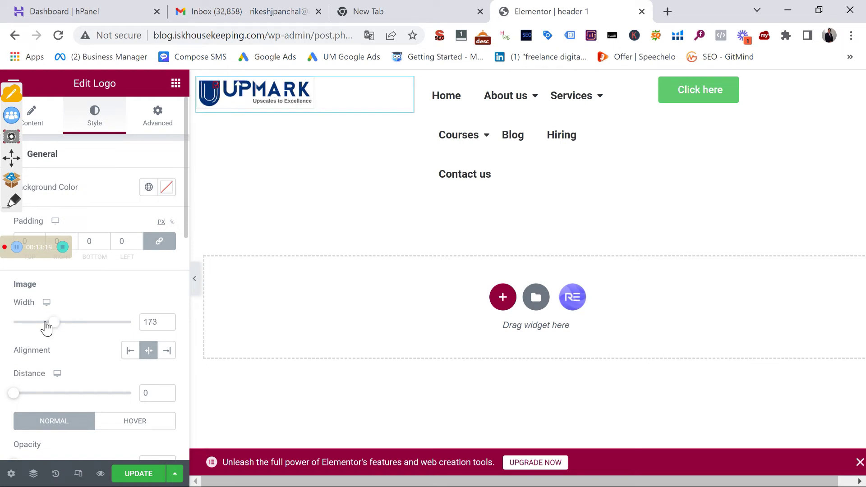
left_click(52, 322)
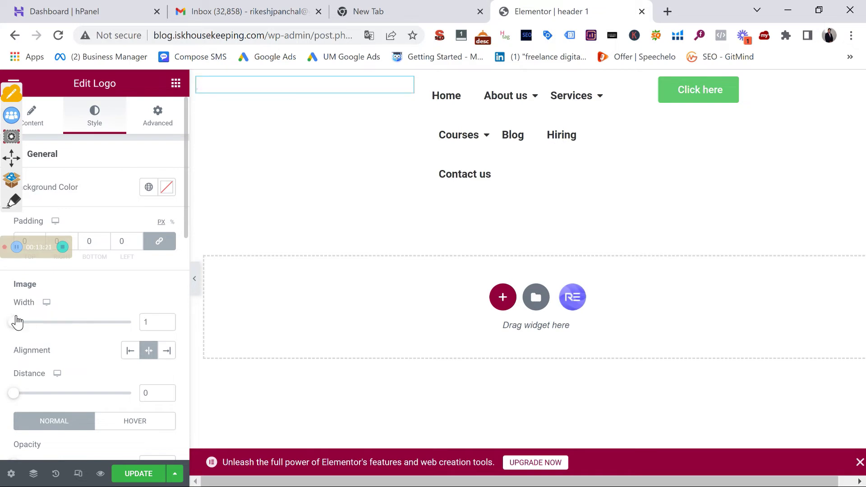
left_click(50, 323)
left_click(48, 323)
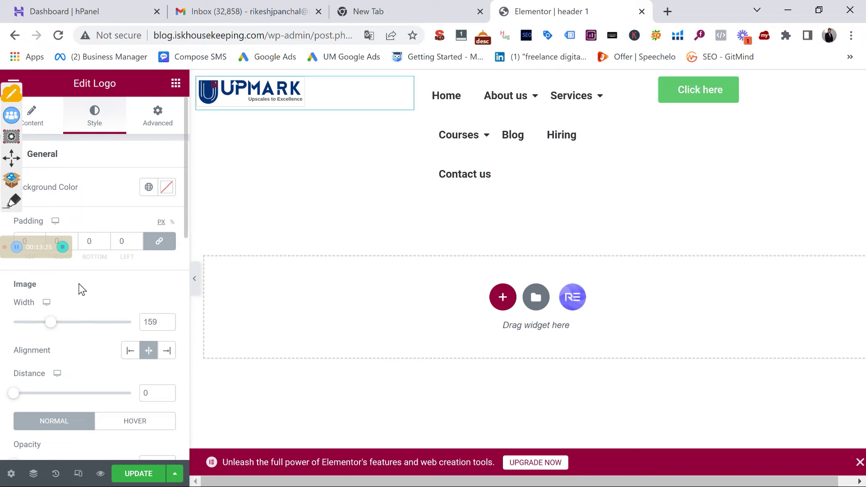
scroll(86, 306, "down", 10)
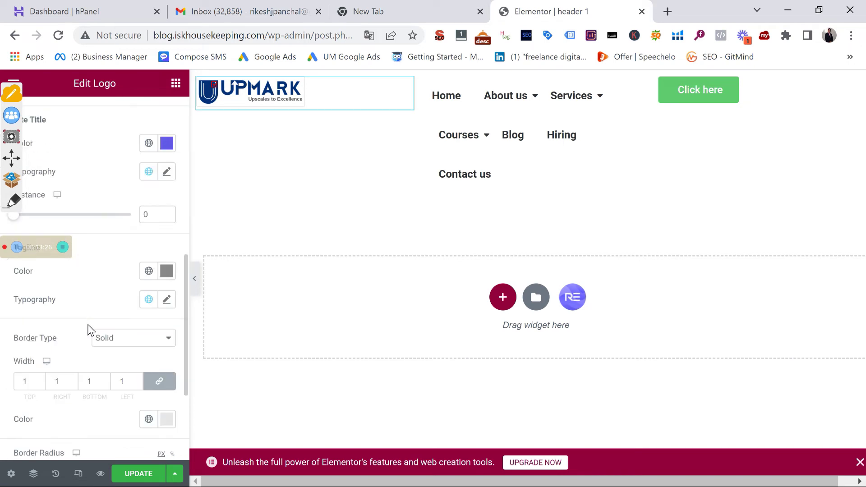
double_click(31, 379)
type("0")
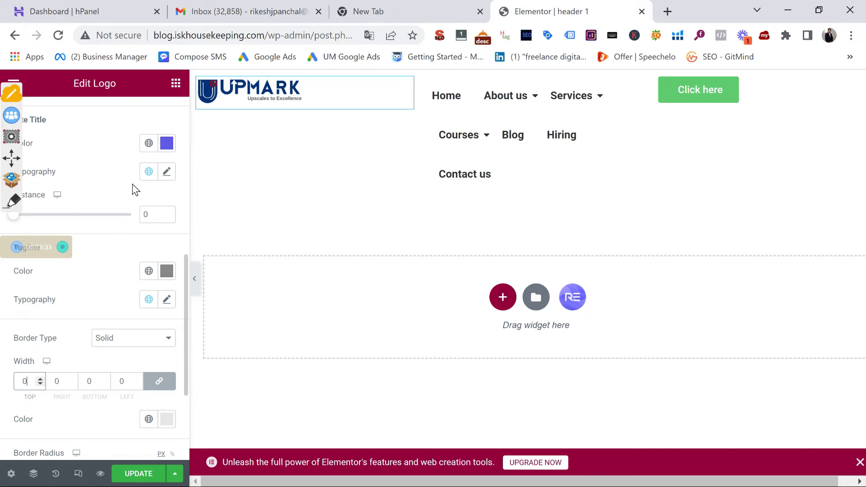
scroll(133, 186, "up", 10)
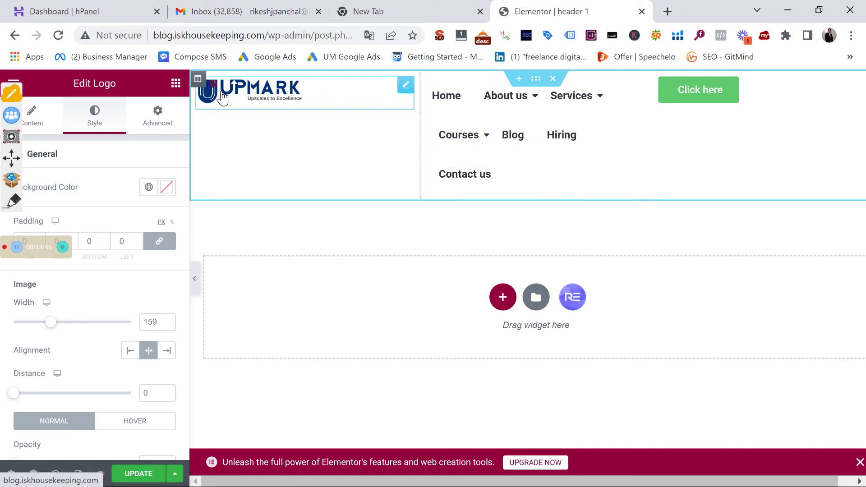
Set the logo and button columns to width 20 and nudge the column divider left
left_click(198, 80)
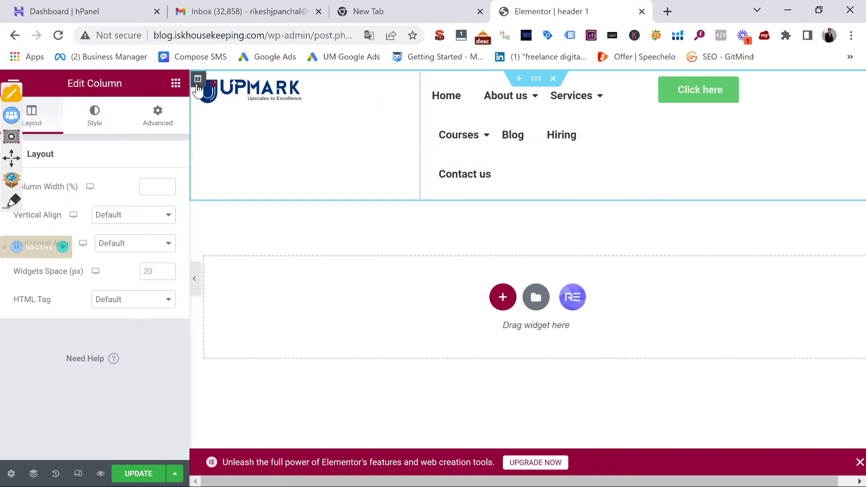
left_click(158, 185)
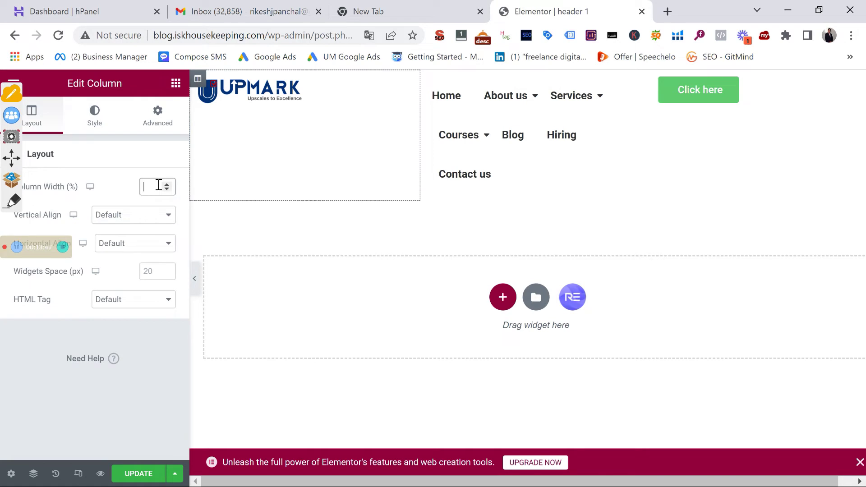
type("20")
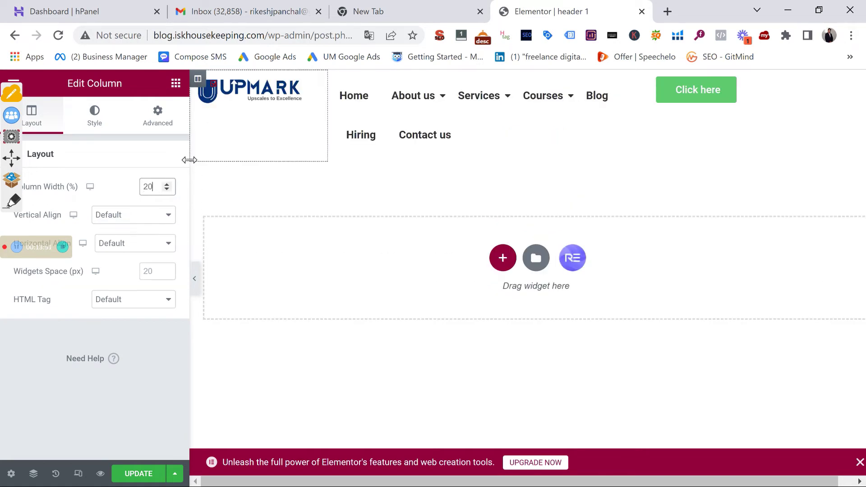
left_click(658, 80)
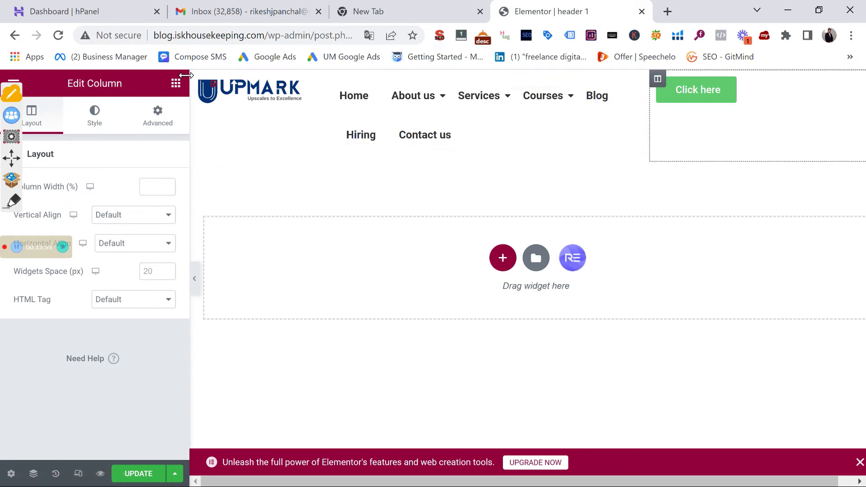
left_click(147, 185)
type("20")
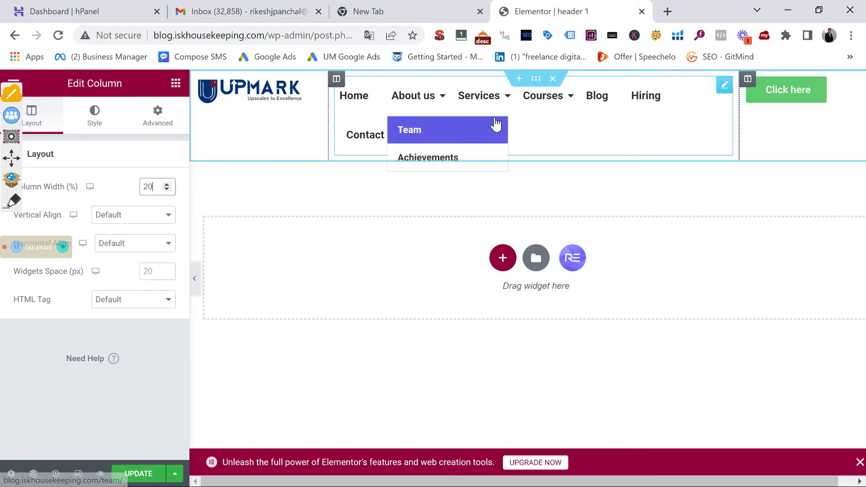
left_click_drag(328, 110, 323, 111)
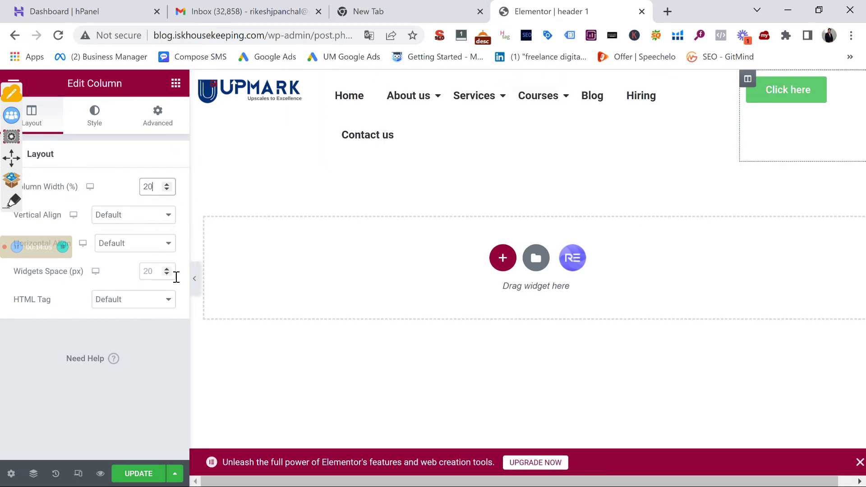
Preview the header's Services submenu, then return to edit the Click here button
left_click(193, 277)
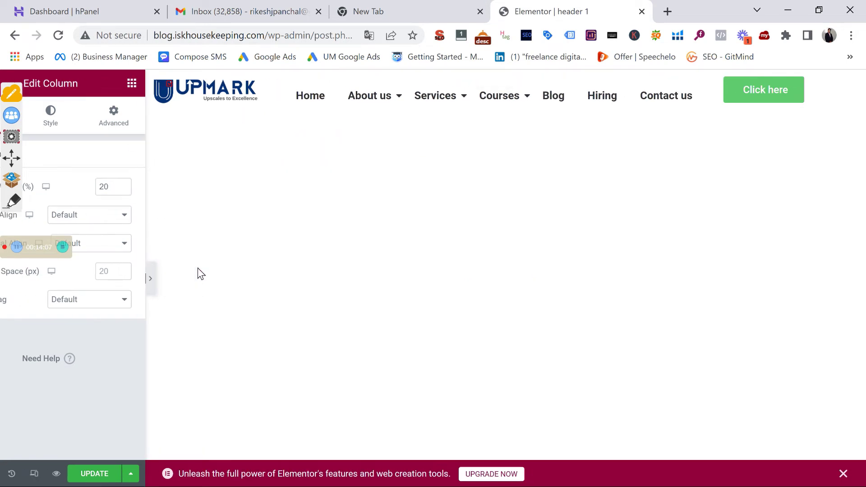
mouse_move(364, 102)
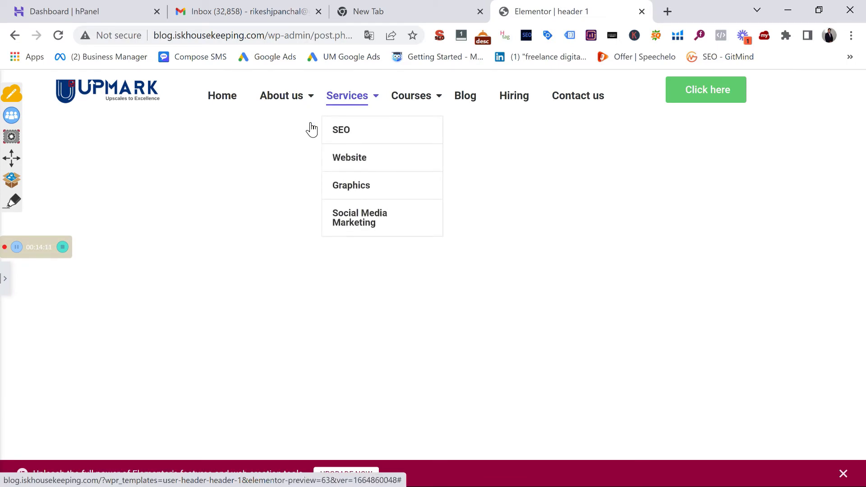
left_click(6, 282)
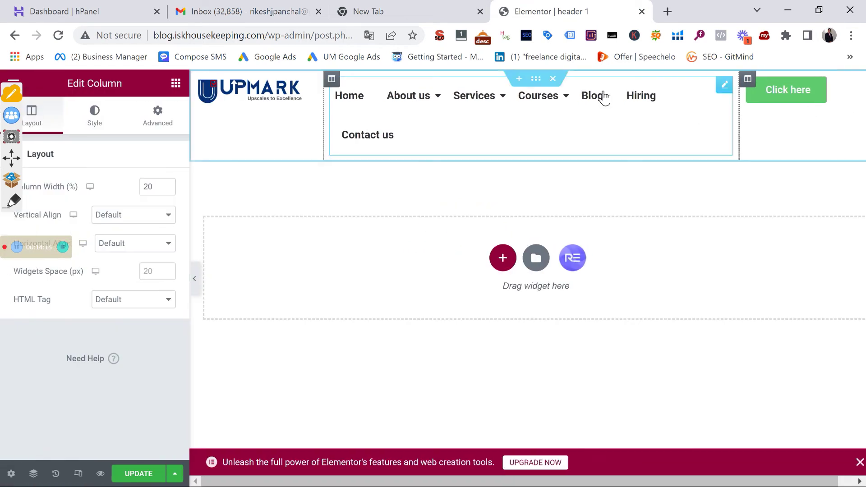
left_click(778, 94)
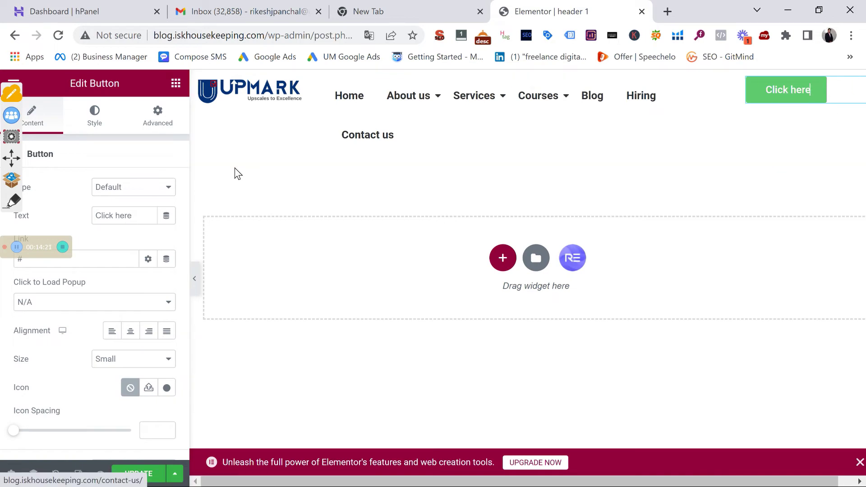
Replace the button's Click here label with the business phone number
left_click(129, 215)
triple_click(129, 215)
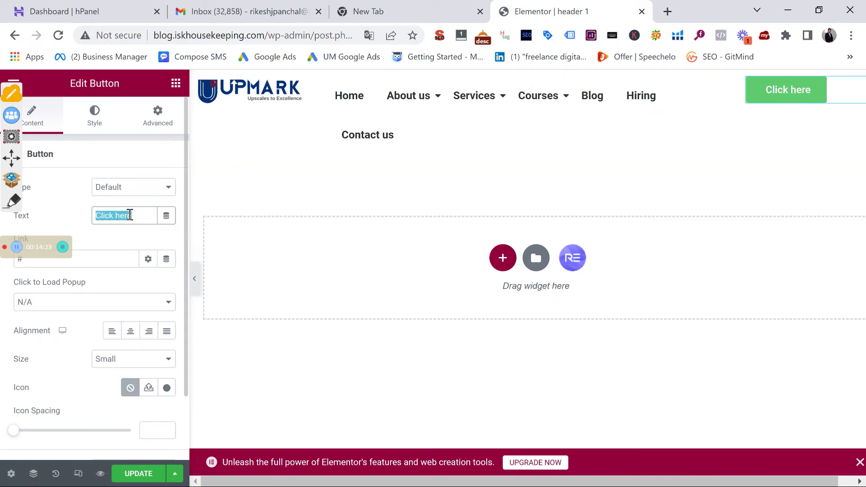
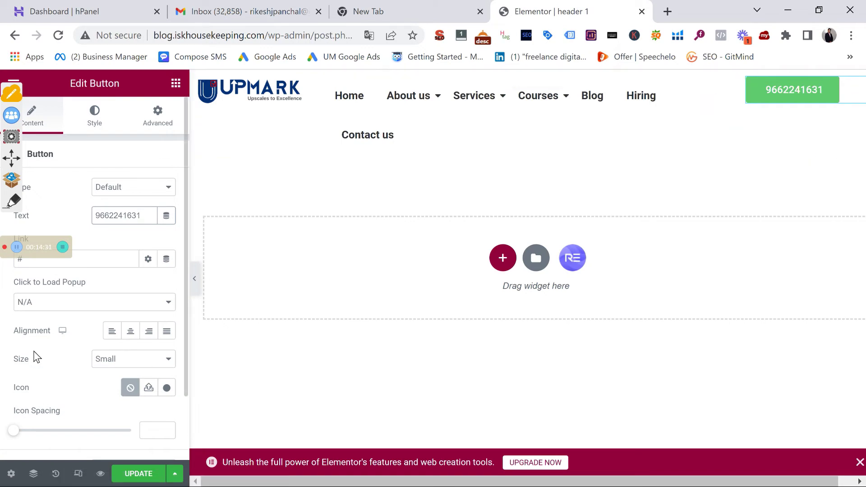
scroll(68, 314, "down", 2)
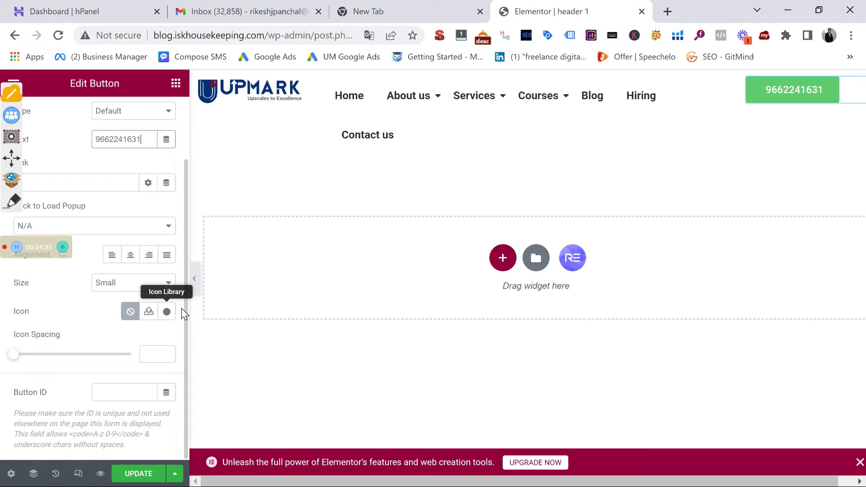
Add a phone icon from the Icon Library before the button text
left_click(167, 312)
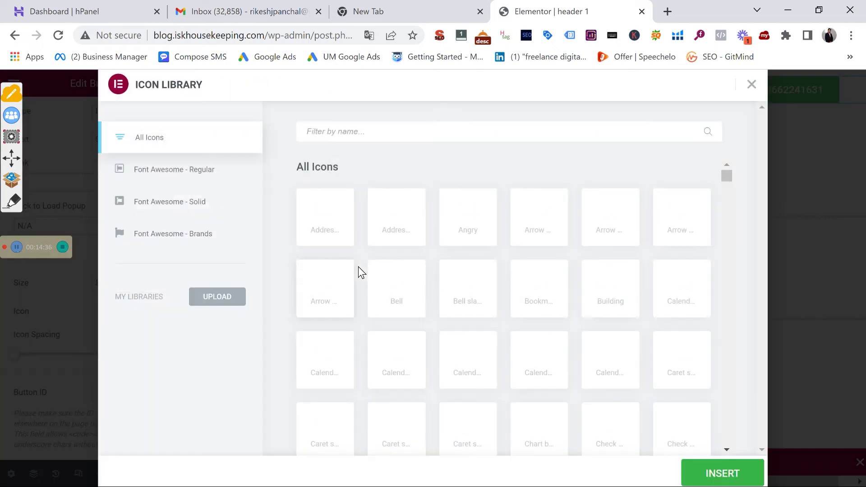
type("phone")
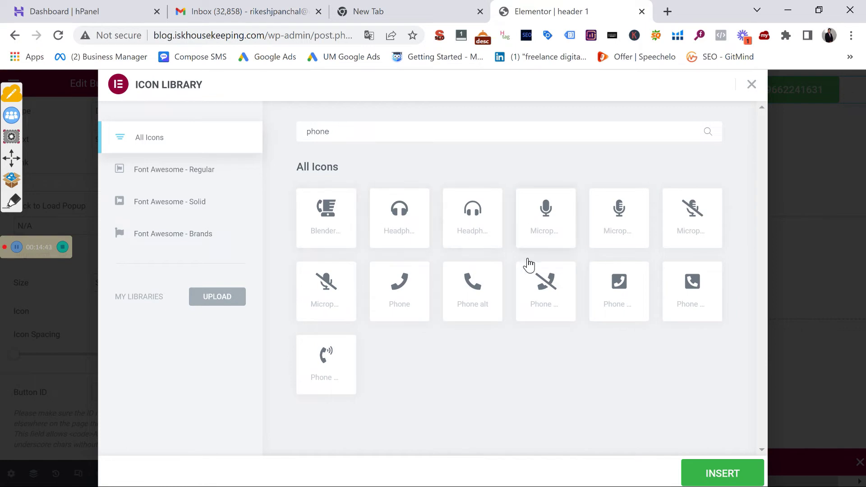
left_click(674, 301)
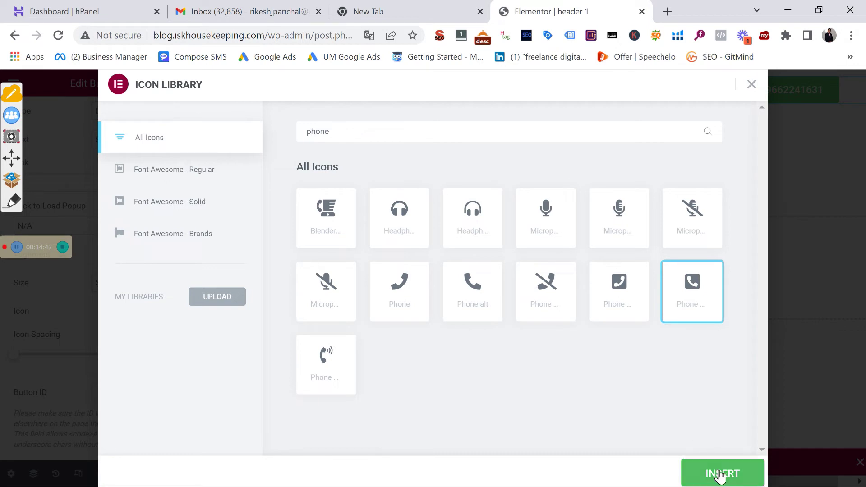
left_click(721, 475)
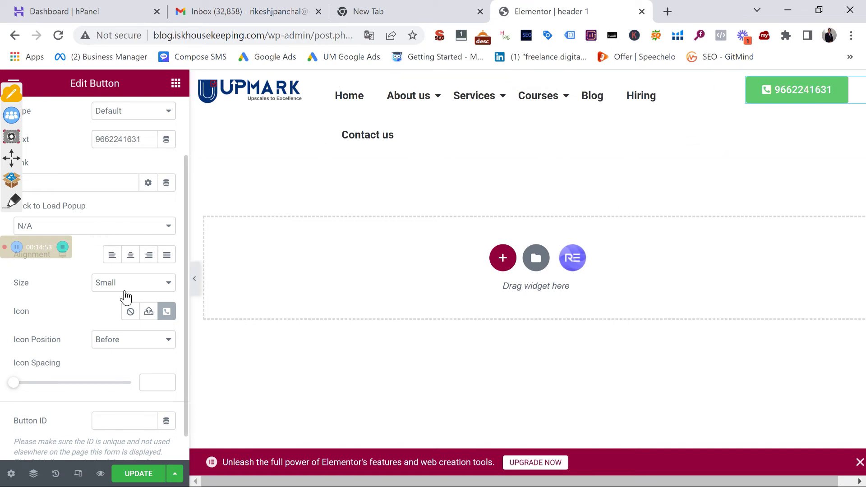
scroll(101, 269, "up", 2)
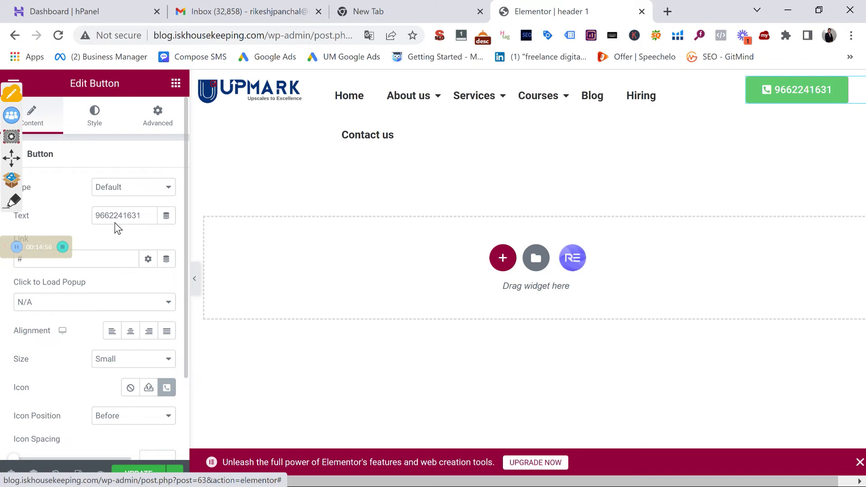
Give the button a blue #07B0F8 background colour
left_click(94, 116)
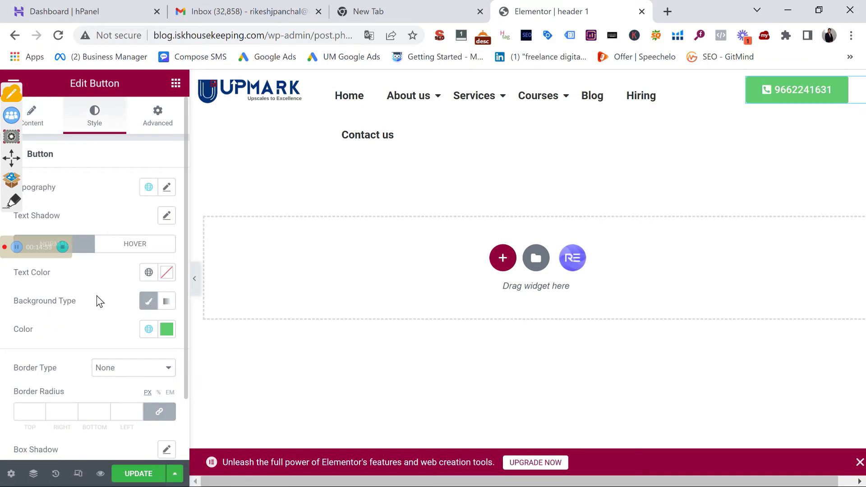
left_click(148, 328)
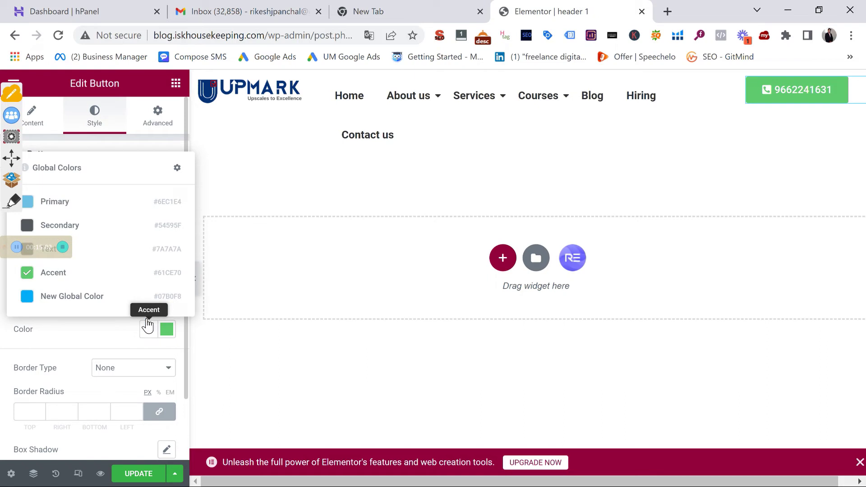
left_click(71, 296)
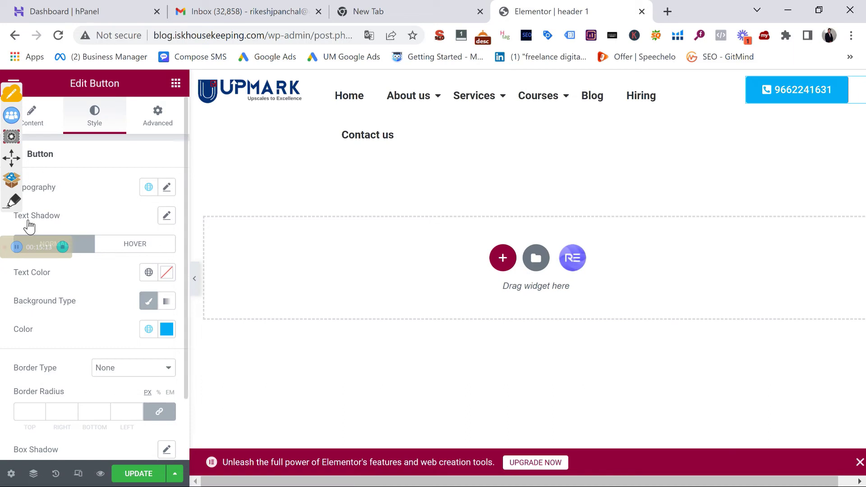
Round the button's corners with a 28 px border radius
scroll(73, 280, "down", 2)
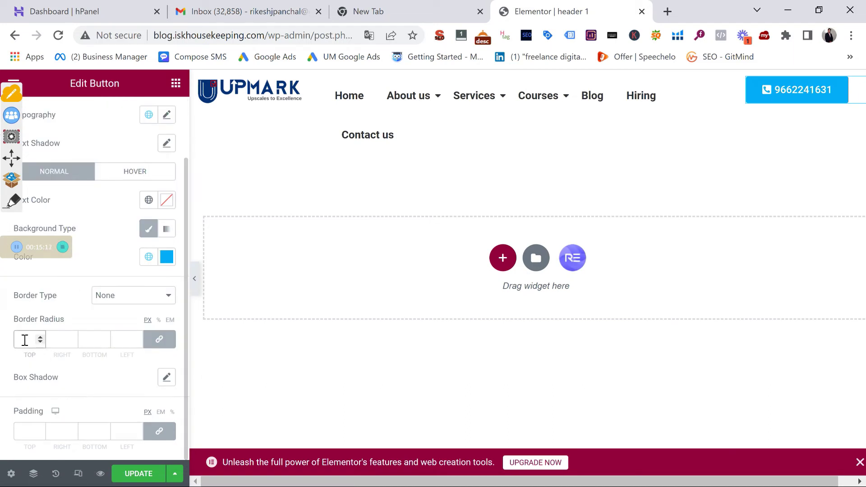
left_click(41, 336)
left_click(42, 336)
left_click(41, 336)
left_click(41, 337)
left_click(42, 336)
left_click(42, 337)
left_click(42, 336)
left_click(42, 337)
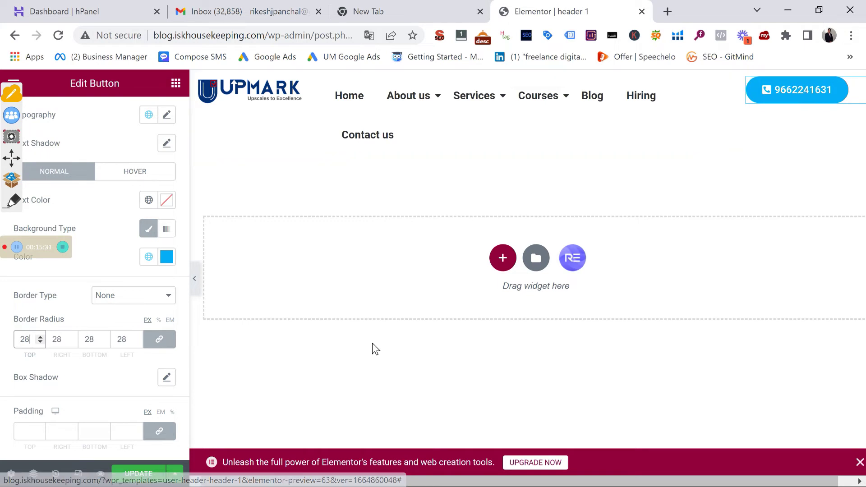
left_click(140, 176)
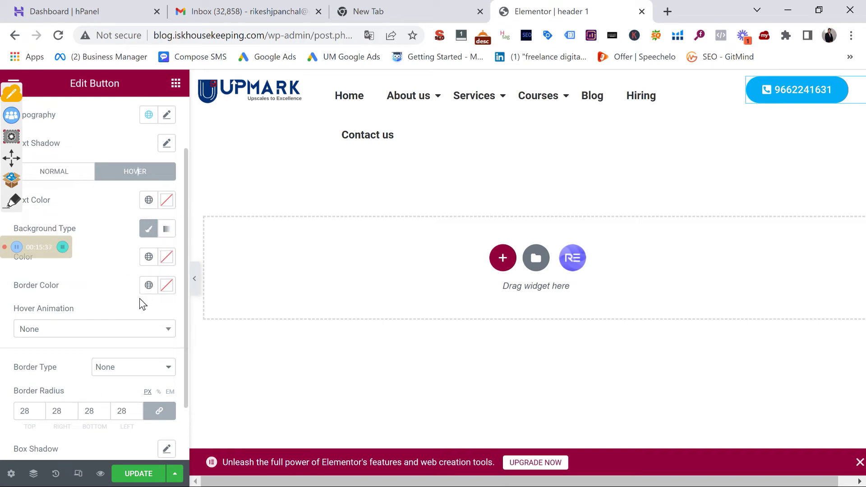
Set the button's hover animation to Pop
left_click(119, 334)
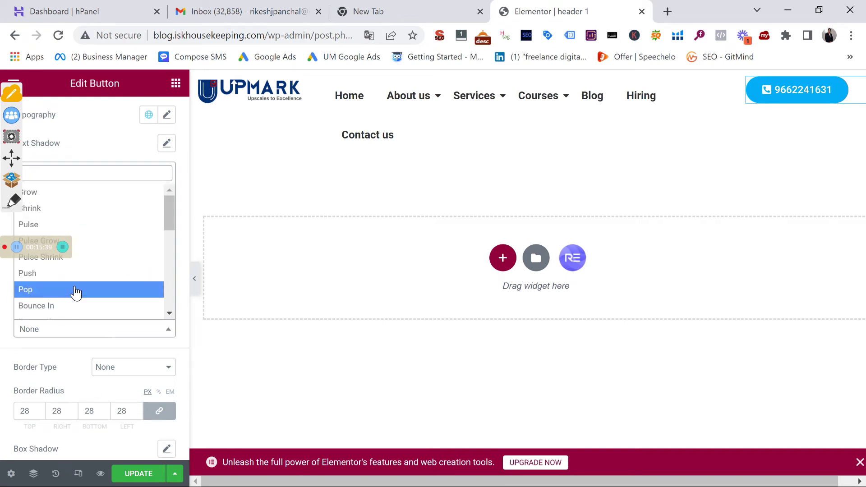
left_click(75, 292)
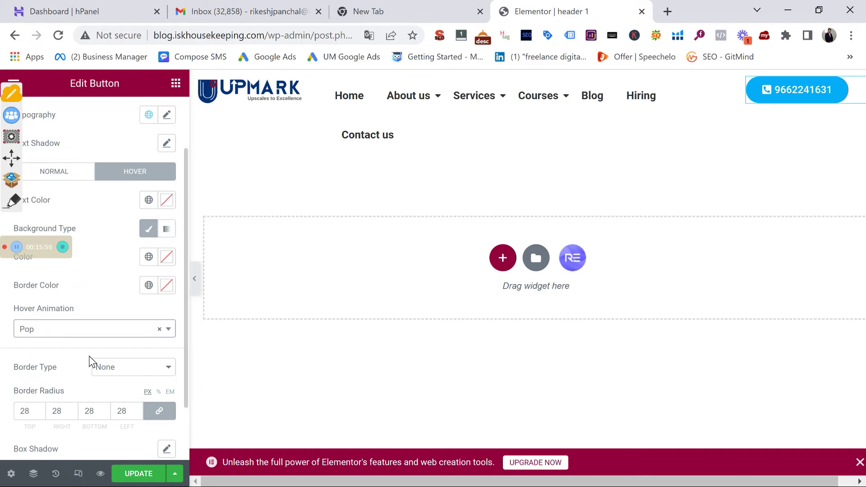
scroll(88, 356, "down", 2)
scroll(91, 354, "up", 4)
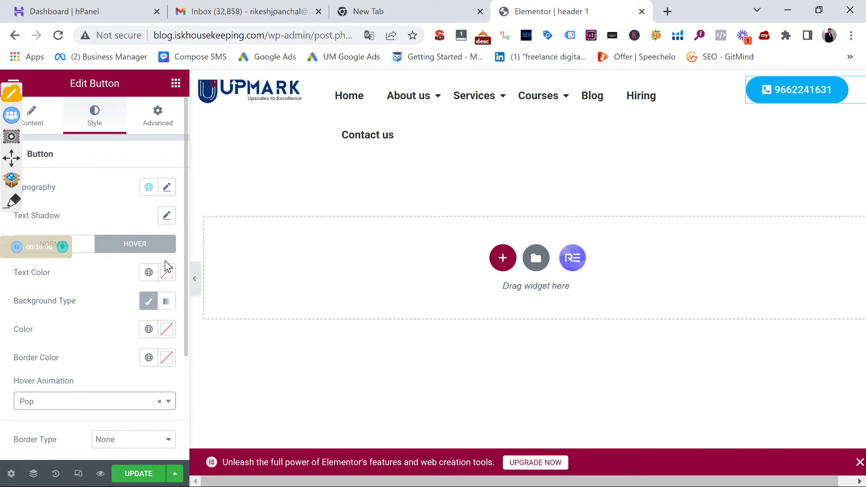
Make the button's hover background classic Accent green and preview the header
left_click(153, 305)
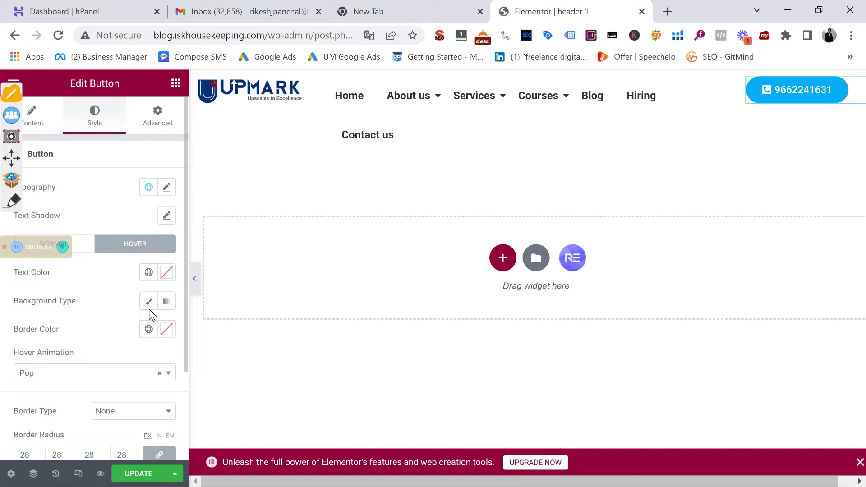
left_click(153, 307)
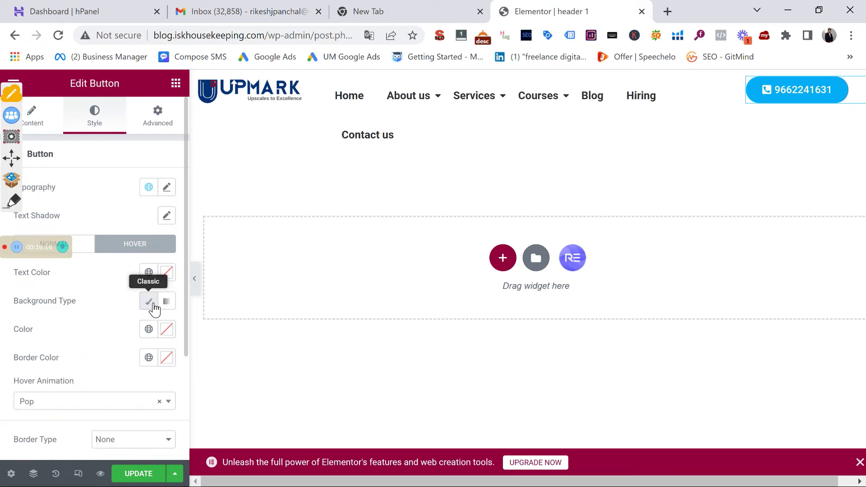
left_click(150, 330)
left_click(88, 279)
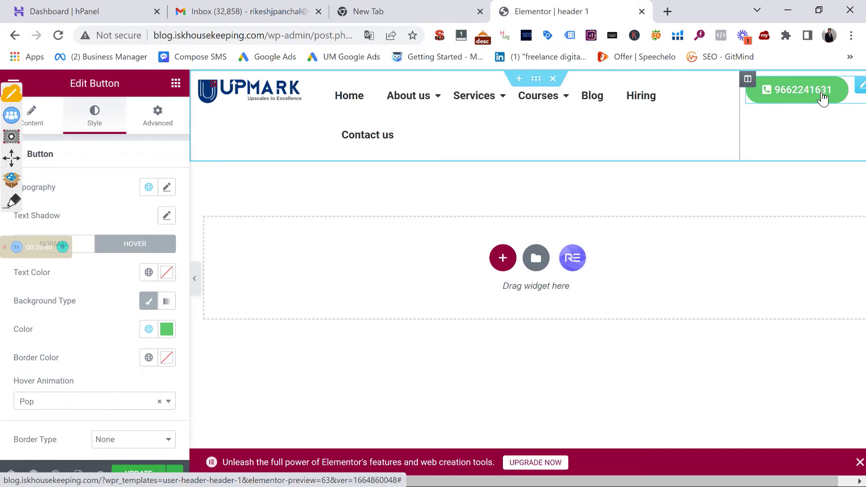
left_click(195, 279)
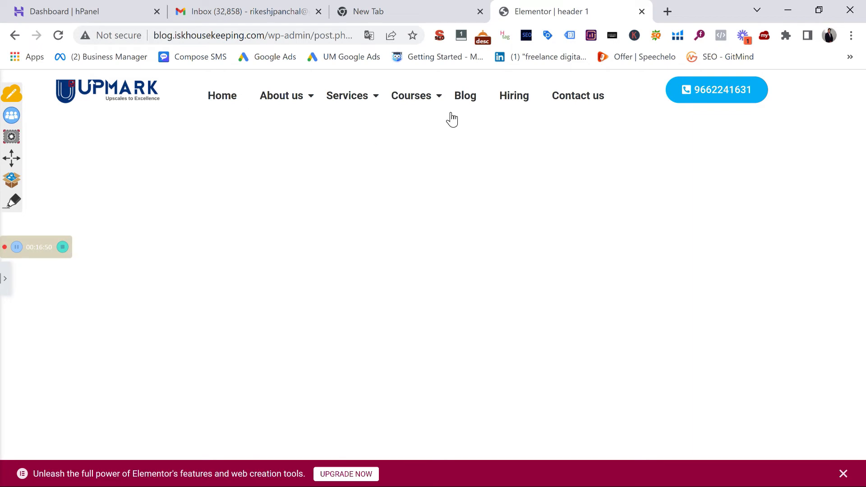
Check the Services submenu in preview, then reopen the header section's layout settings
mouse_move(378, 103)
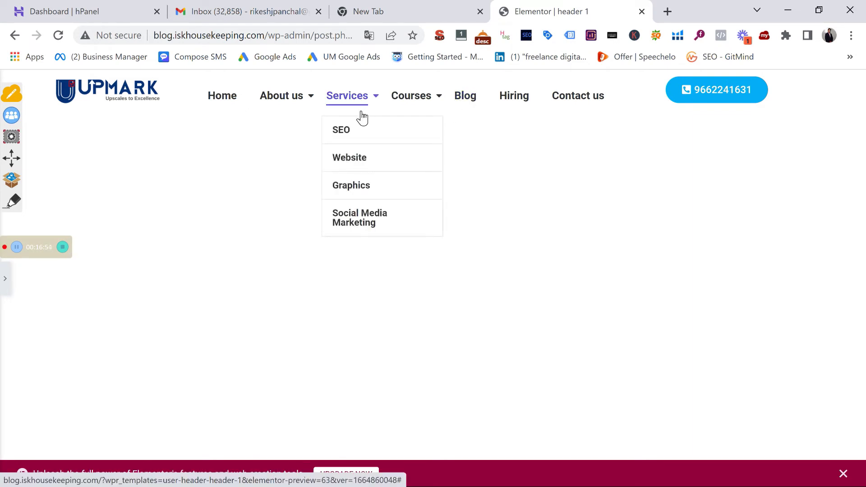
left_click(5, 278)
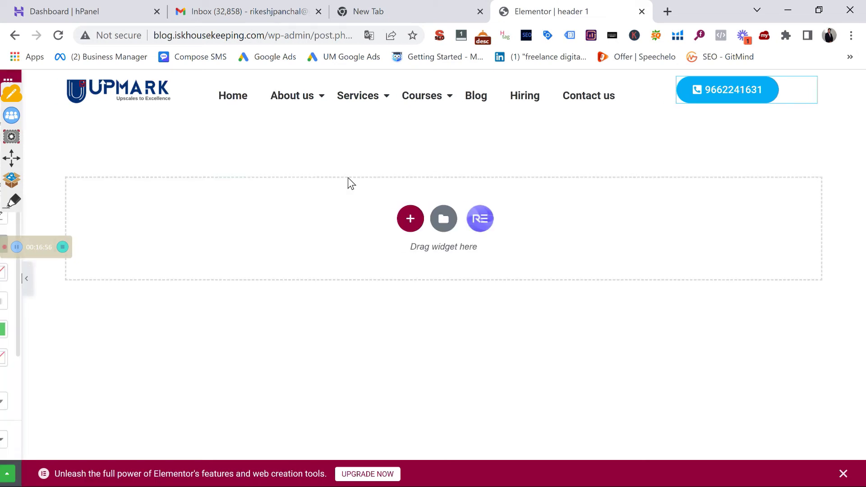
mouse_move(440, 108)
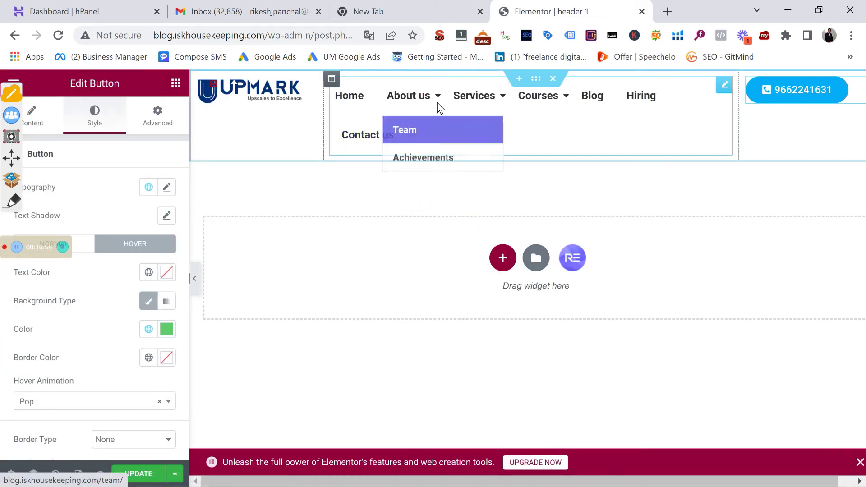
left_click(536, 80)
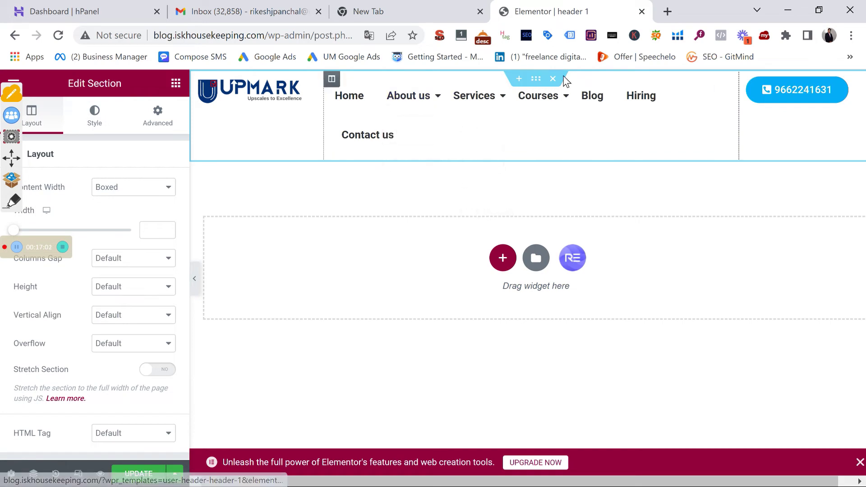
Duplicate the header section and delete the logo and menu columns from the copy
right_click(539, 82)
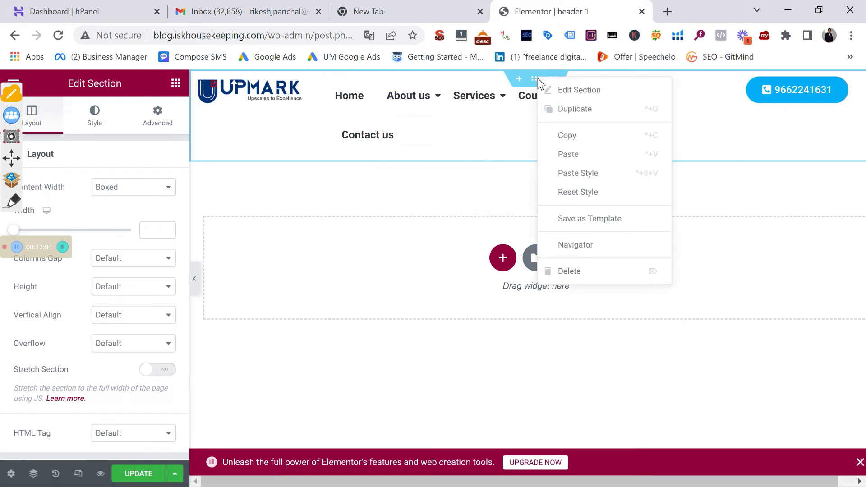
left_click(589, 111)
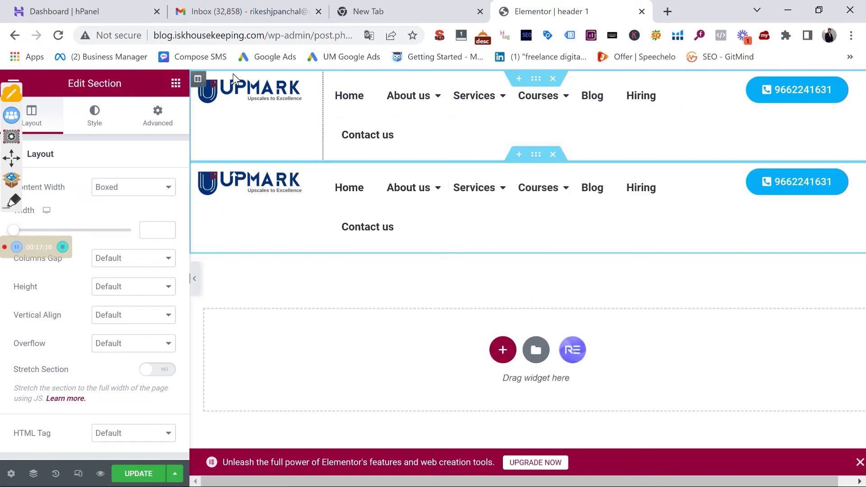
right_click(202, 79)
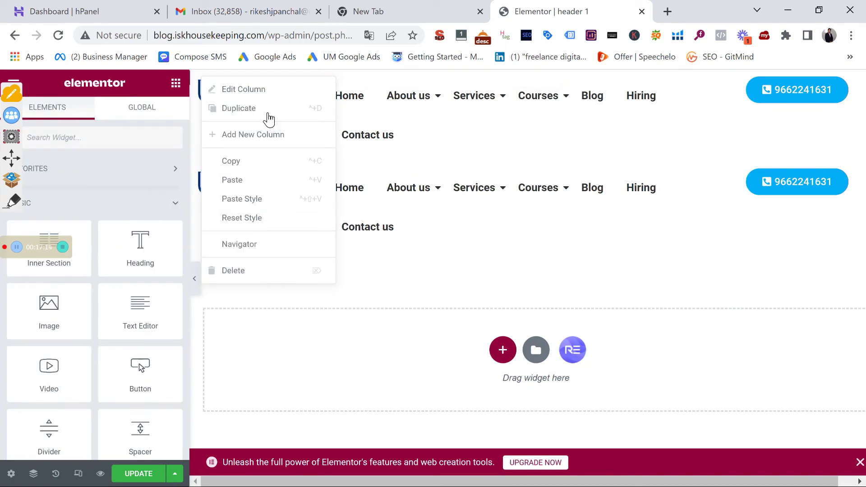
left_click(272, 270)
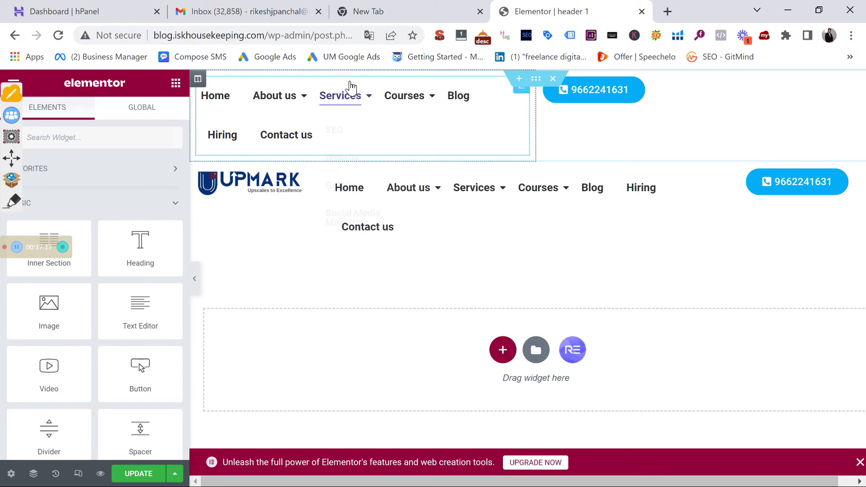
right_click(208, 81)
left_click(274, 273)
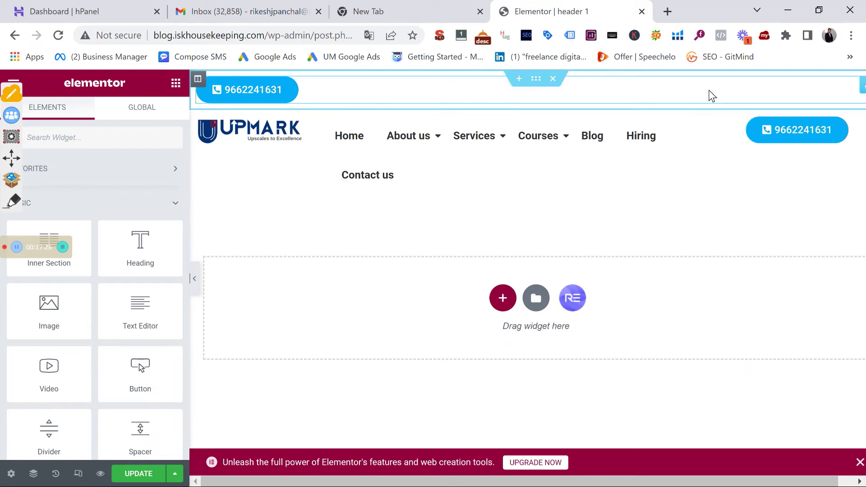
Duplicate the phone button column into a second side-by-side column
right_click(204, 82)
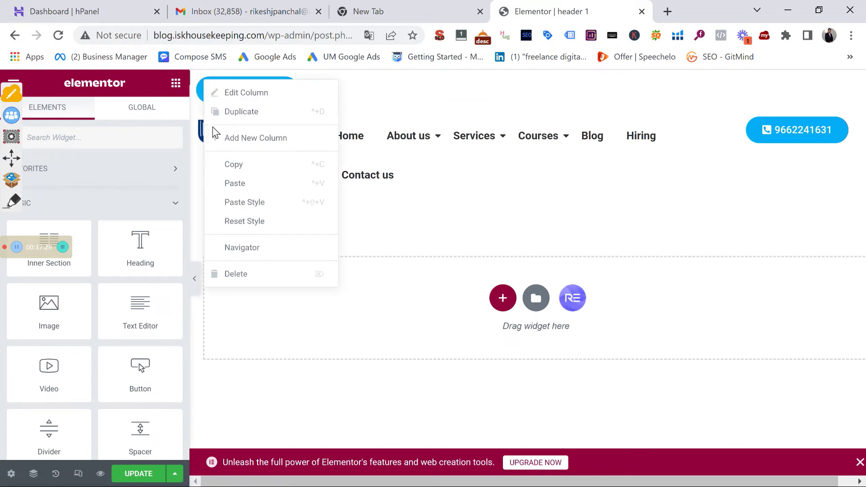
left_click(253, 112)
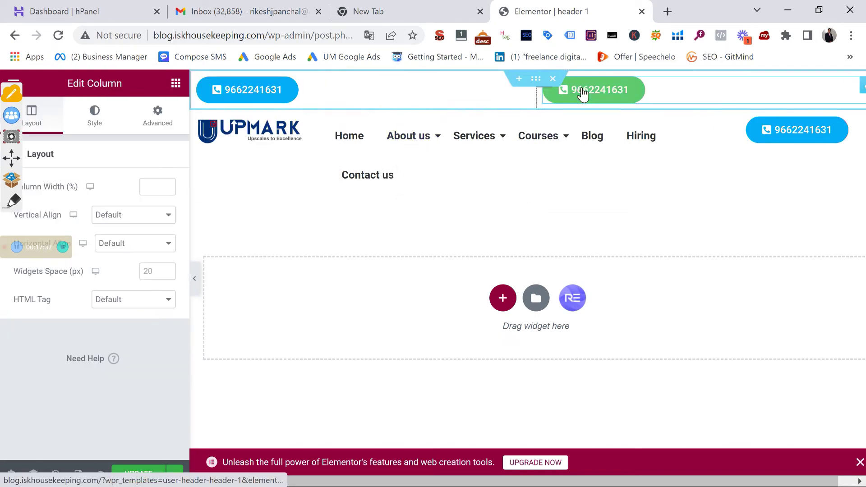
left_click(176, 84)
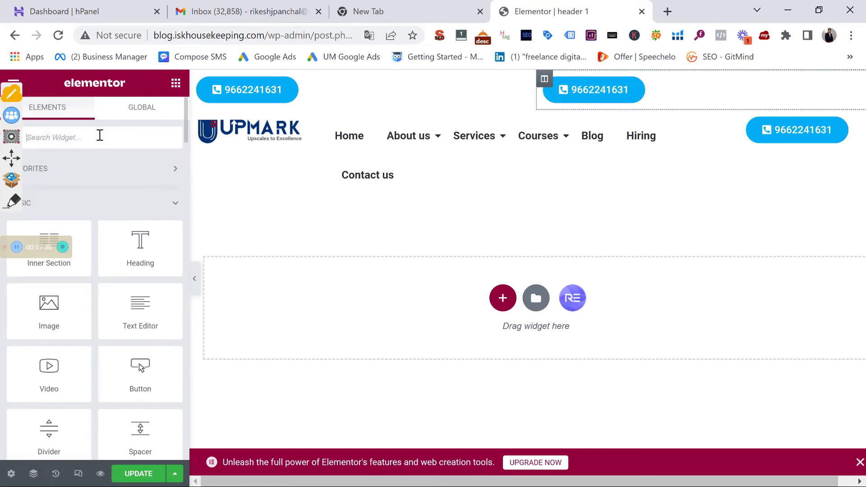
Put Social Icons in the right column, delete the extra phone button, and update the page
type("social")
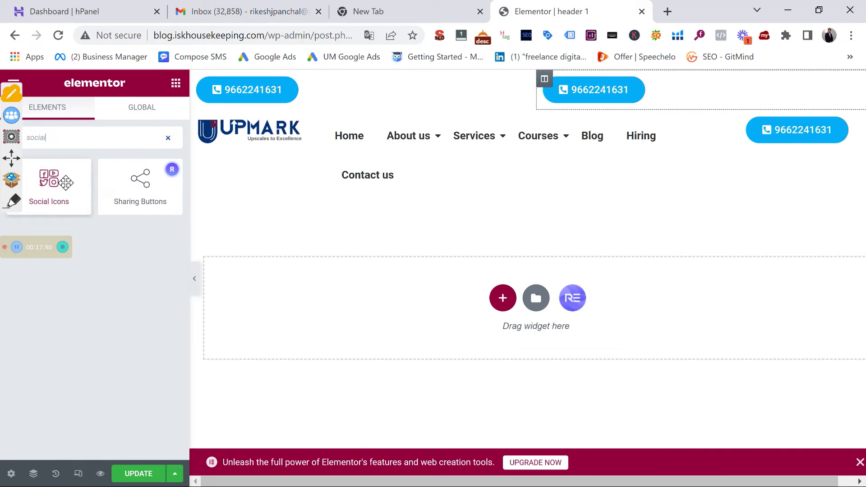
left_click_drag(66, 185, 676, 111)
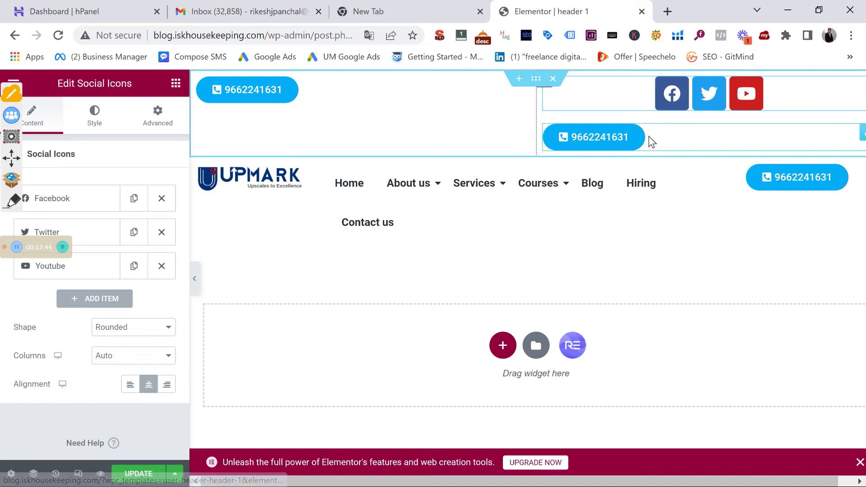
right_click(648, 136)
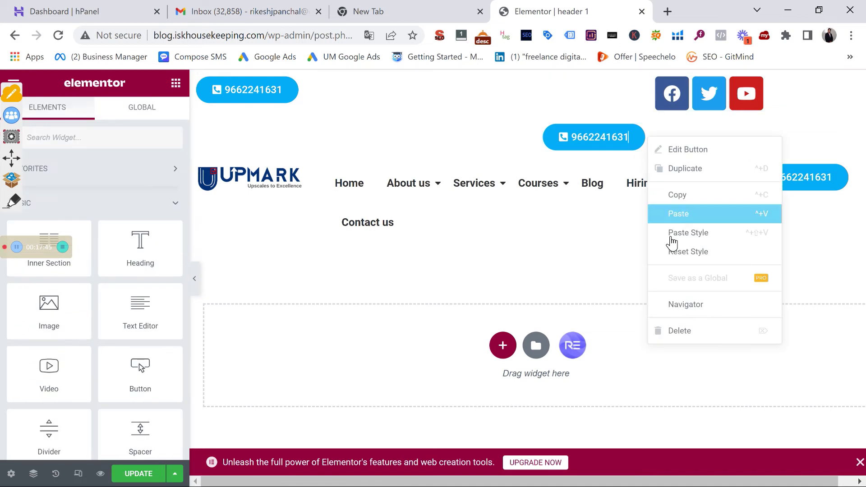
left_click(683, 331)
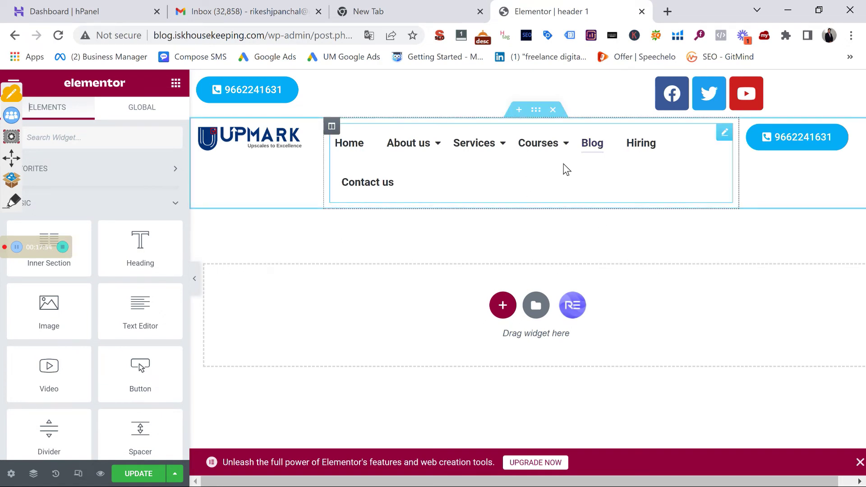
left_click(145, 467)
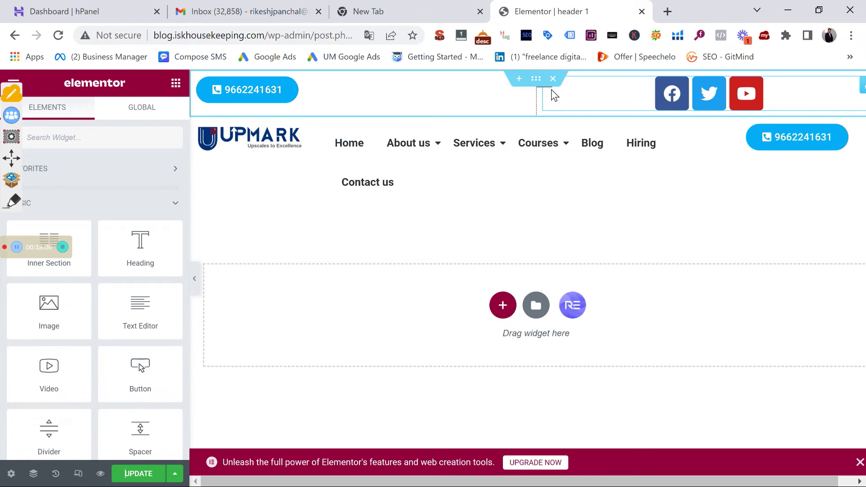
Load upmark.in in a new tab, scroll the live site, then return to Elementor
left_click(668, 11)
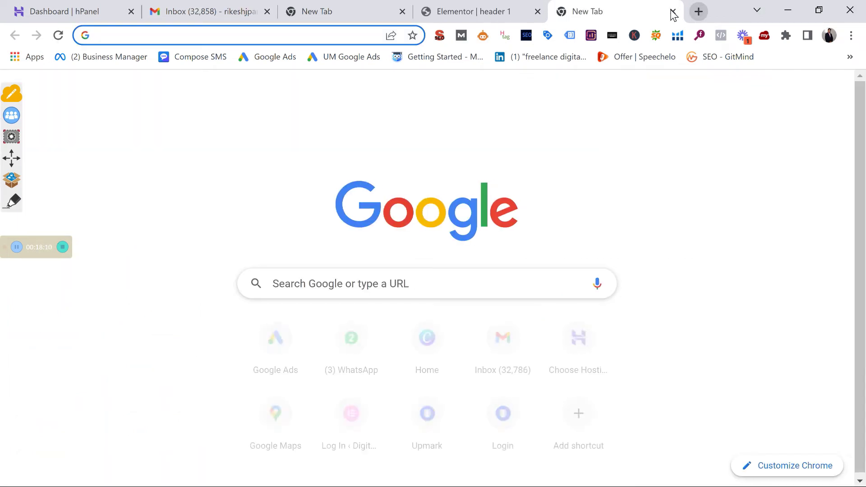
type("upmark.in")
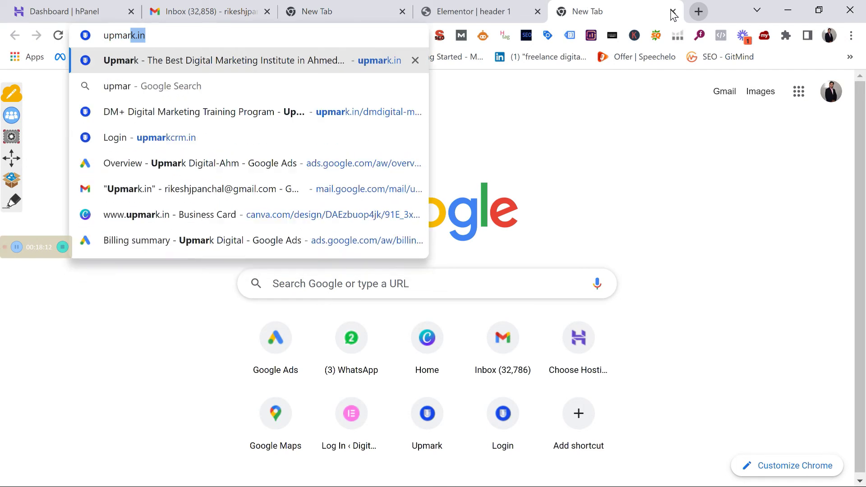
key("Return")
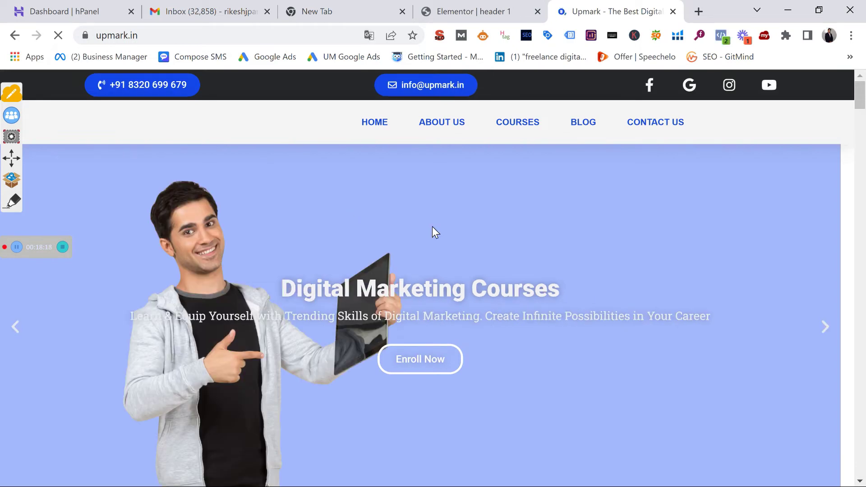
scroll(433, 227, "down", 6)
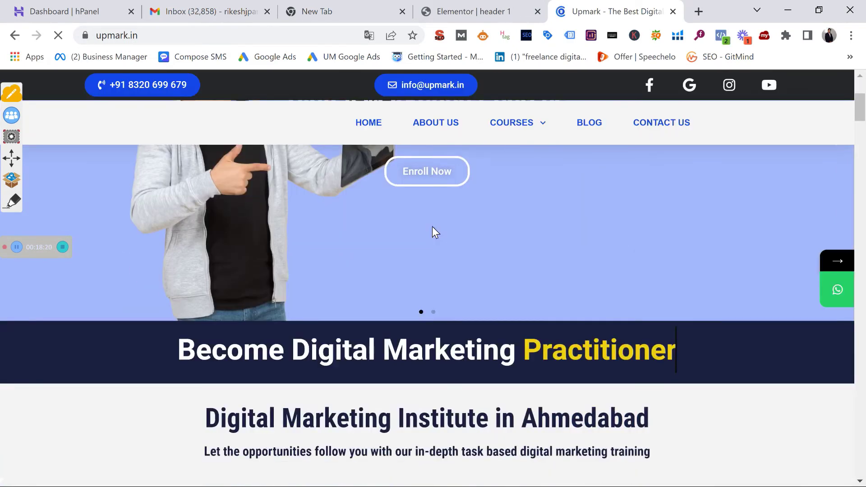
scroll(433, 231, "down", 10)
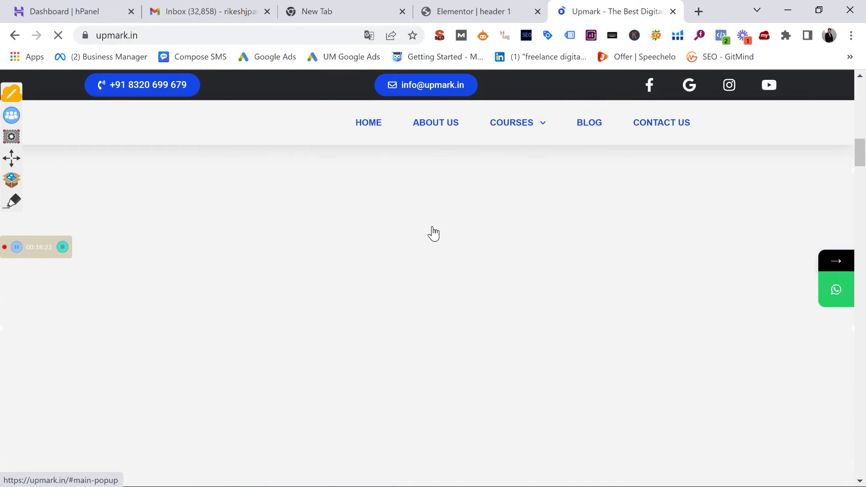
scroll(432, 231, "up", 15)
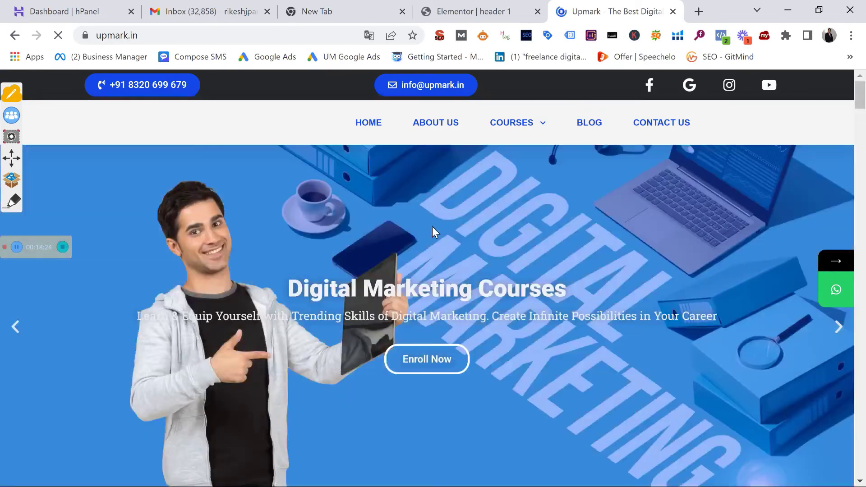
left_click(467, 12)
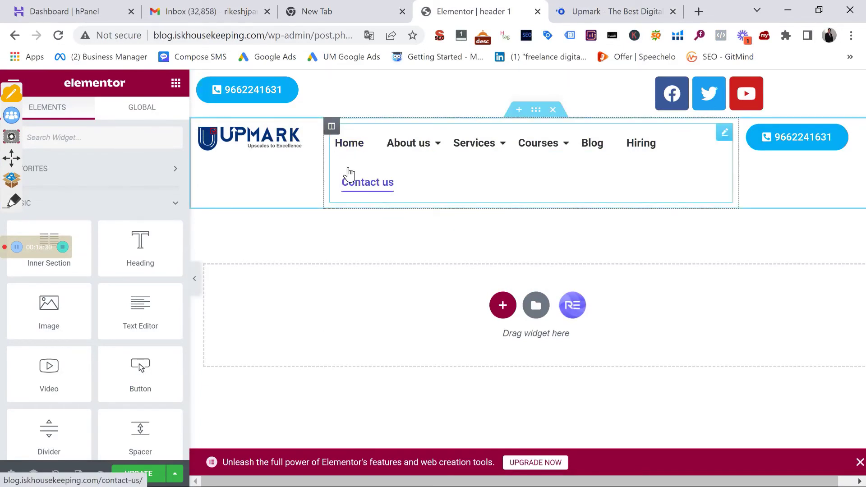
Make the header section sticky in its Advanced settings, then delete that section
left_click(536, 110)
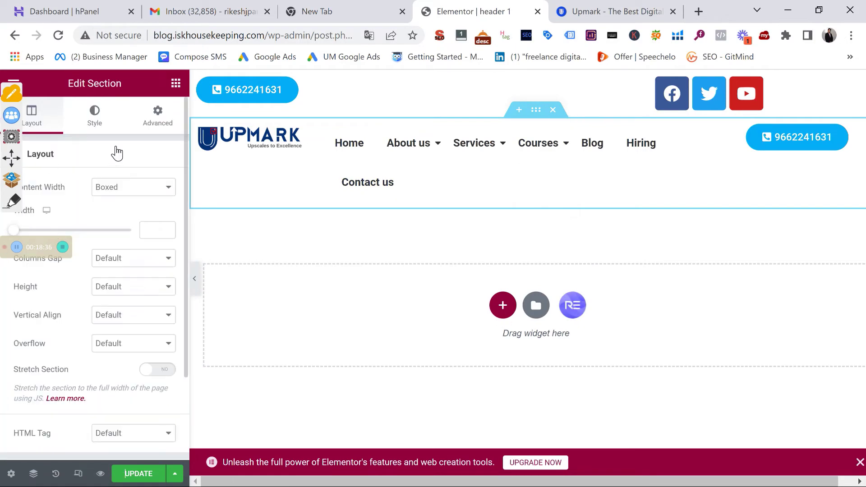
left_click(156, 115)
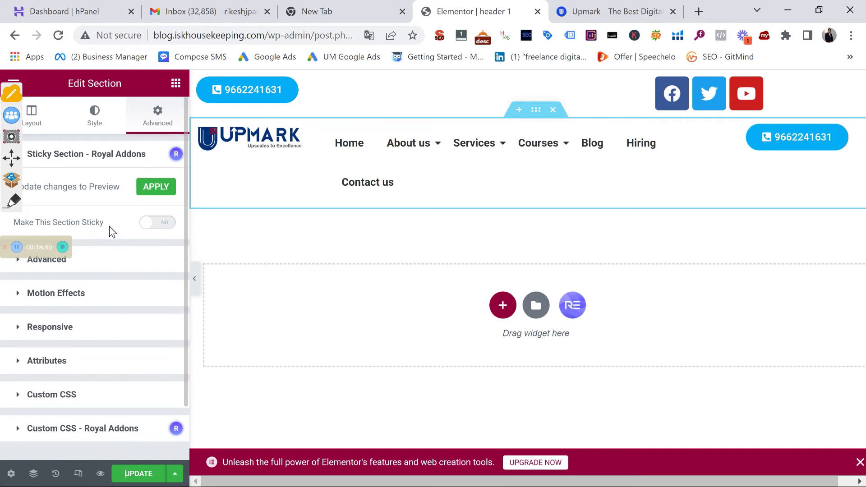
left_click(161, 225)
mouse_move(502, 133)
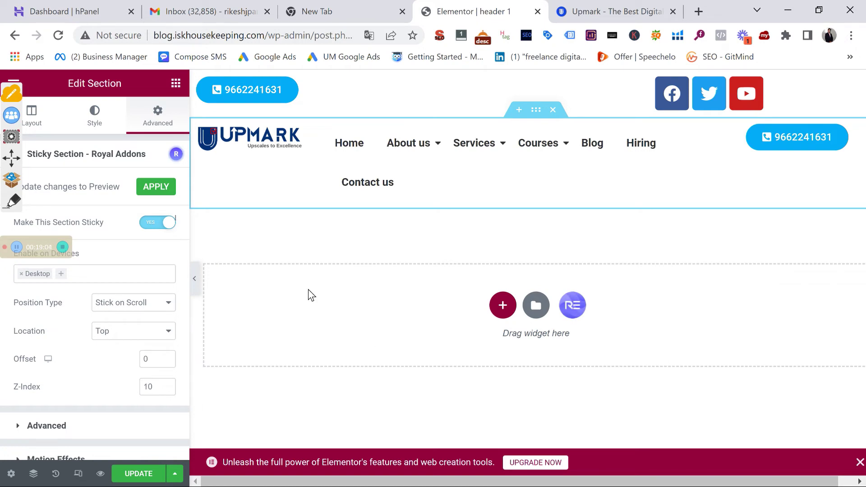
left_click(552, 110)
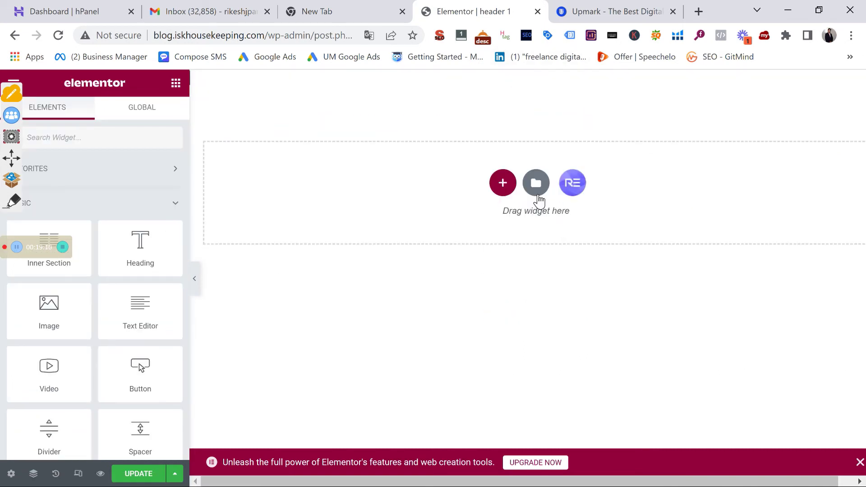
Open the Elementor template library, filter it to the Header category, and browse the PRO header blocks
left_click(538, 194)
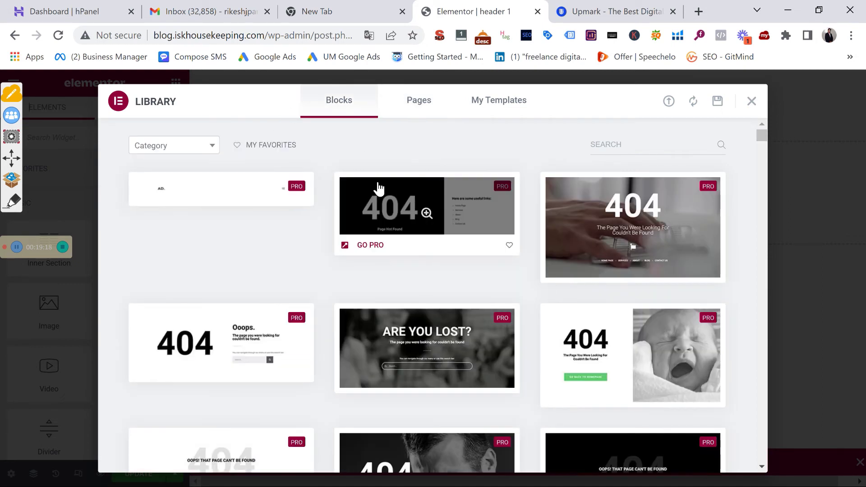
left_click(154, 148)
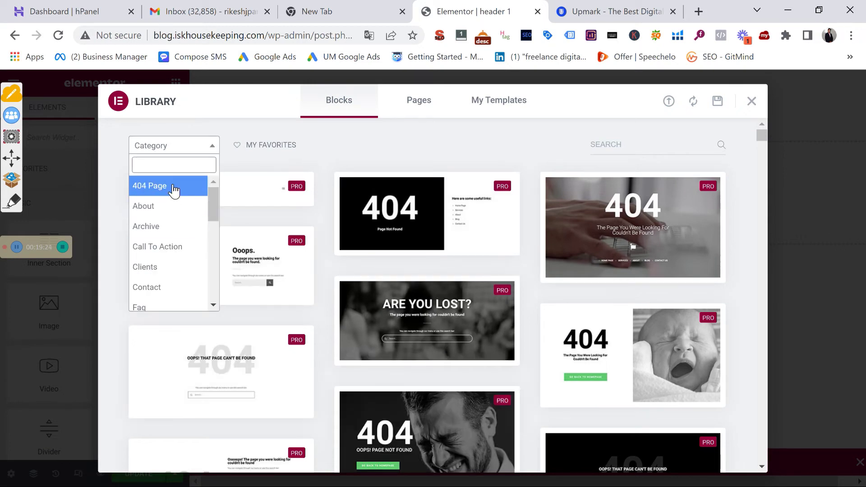
type("hea")
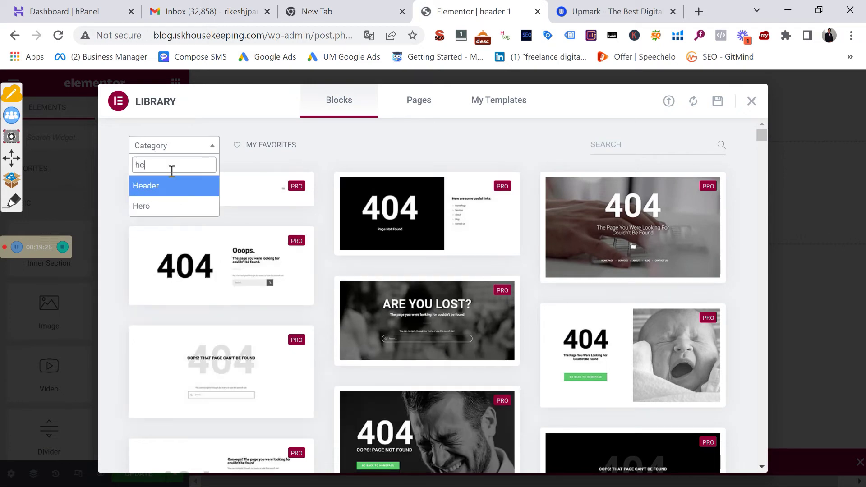
left_click(165, 192)
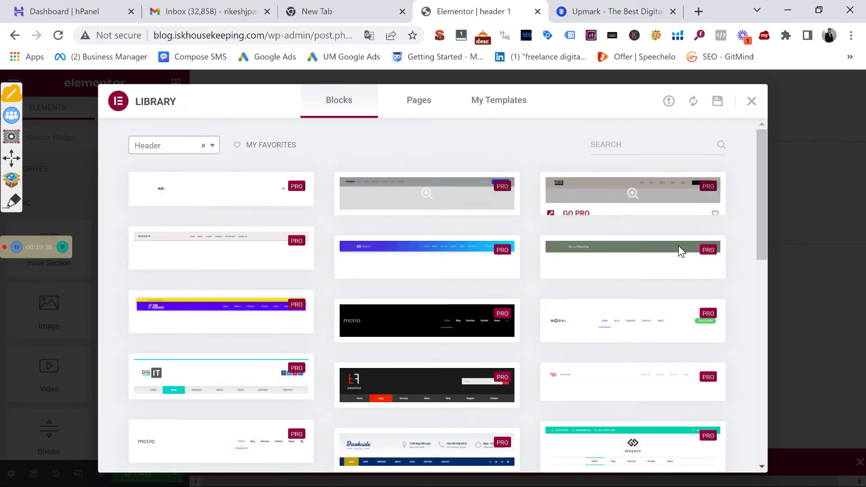
scroll(264, 357, "down", 1)
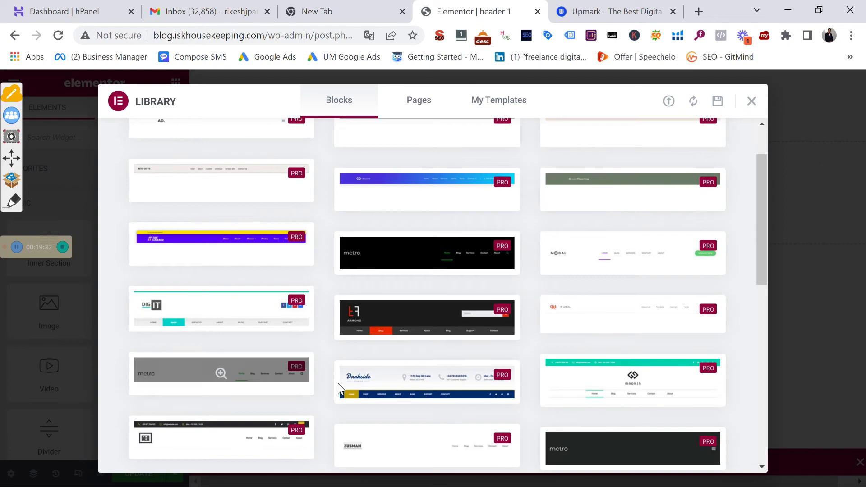
scroll(339, 386, "down", 3)
scroll(314, 372, "down", 8)
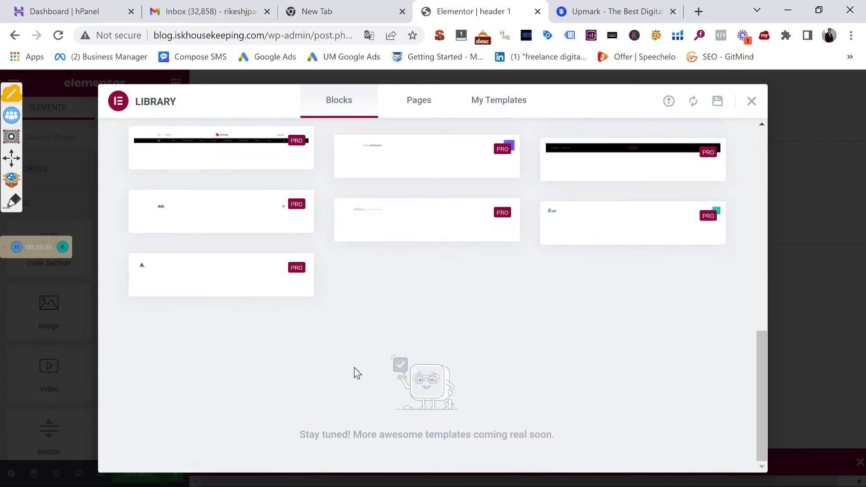
scroll(298, 321, "up", 6)
scroll(305, 272, "up", 5)
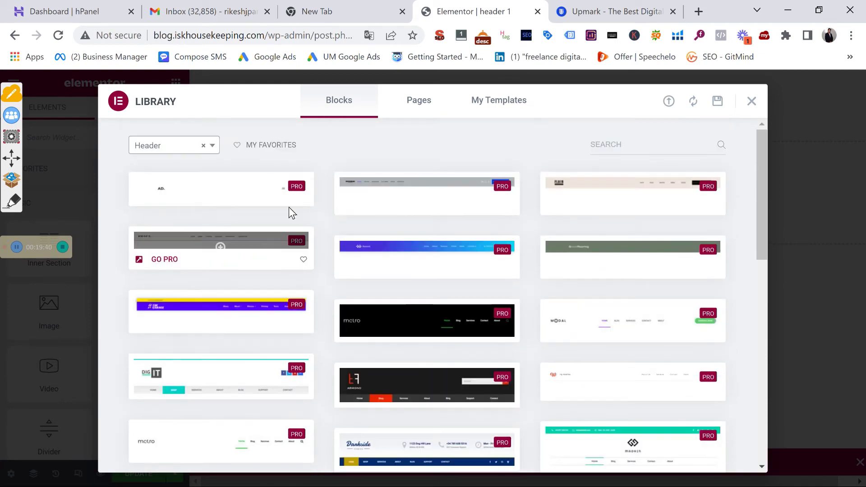
Filter the Royal Addons block library to Nav Menu and insert the Nav Menu v4 block
left_click(751, 104)
left_click(573, 183)
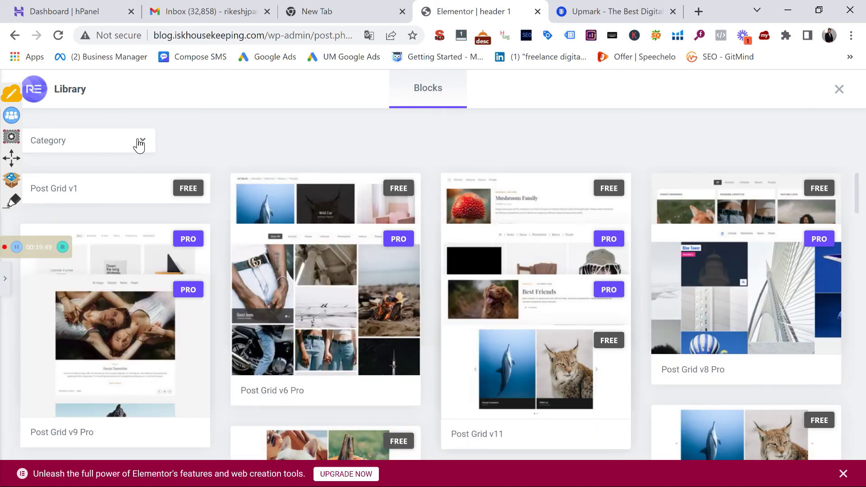
left_click(138, 143)
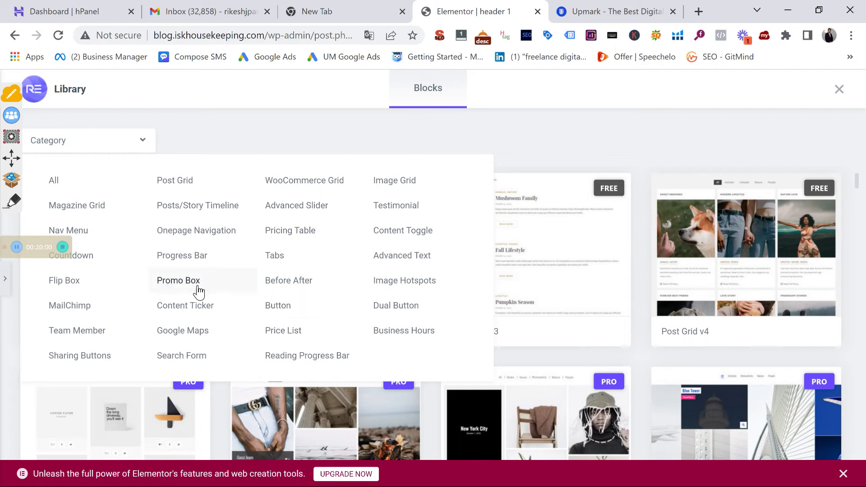
left_click(76, 230)
mouse_move(126, 226)
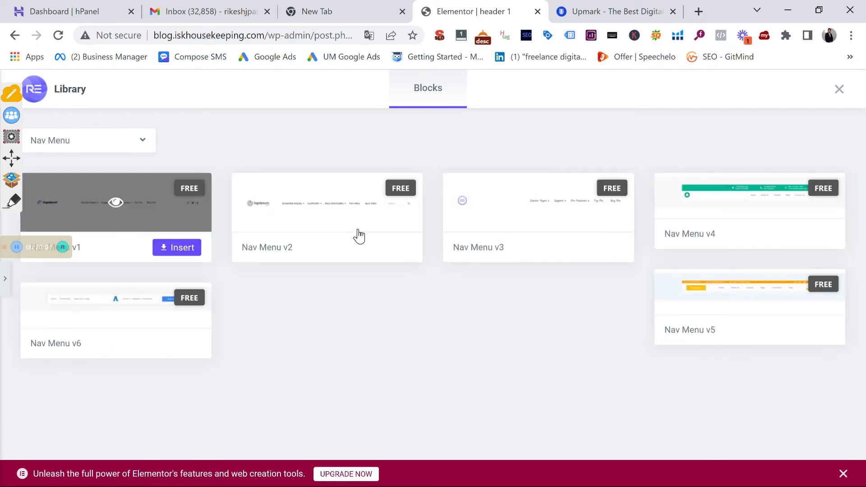
mouse_move(323, 218)
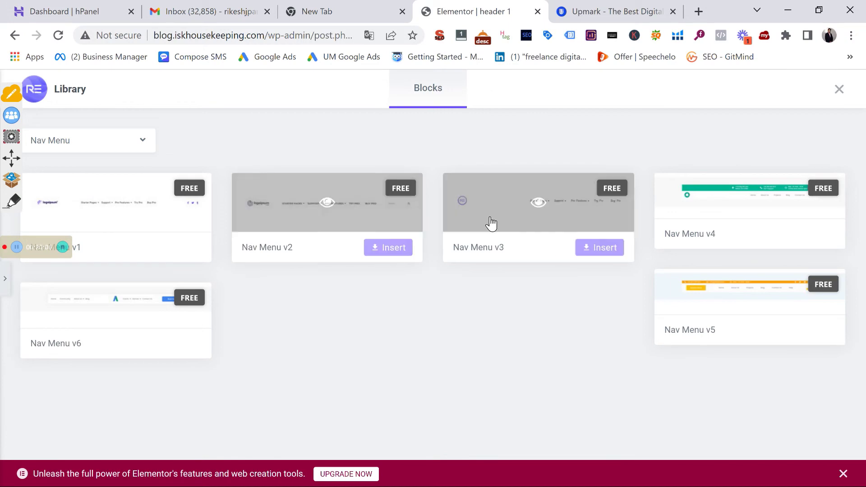
mouse_move(181, 236)
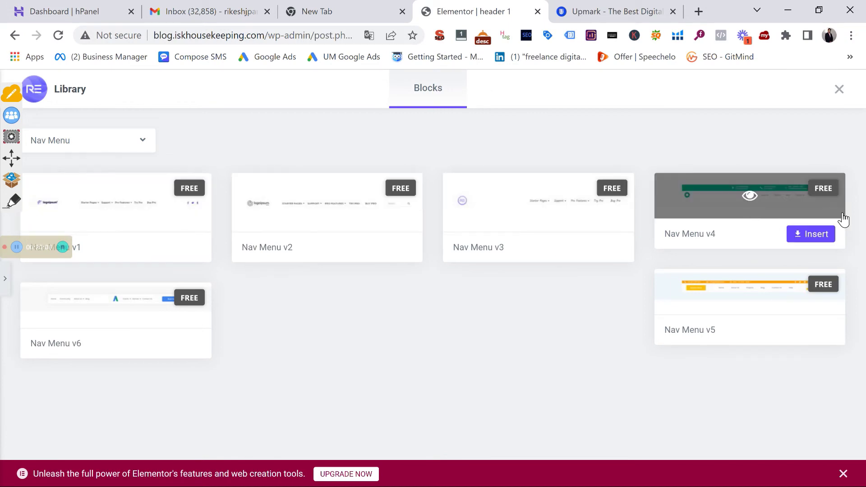
left_click(795, 237)
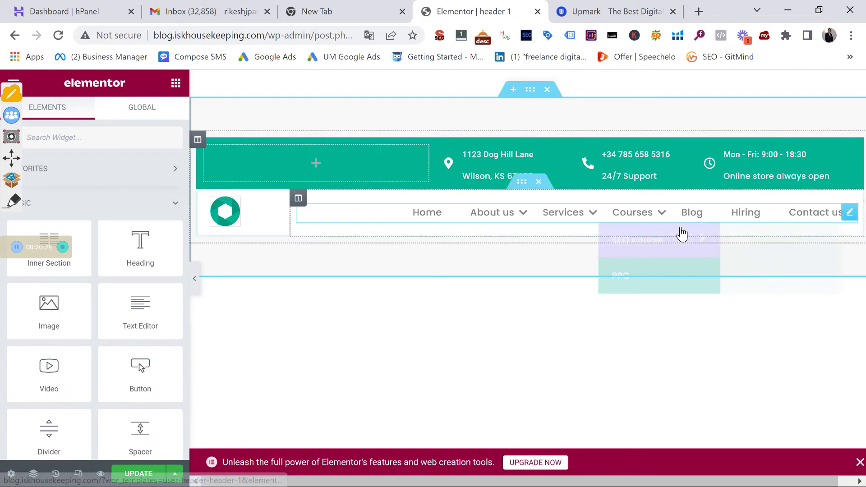
Preview the Courses, Services and About us dropdown menus in the header
mouse_move(680, 232)
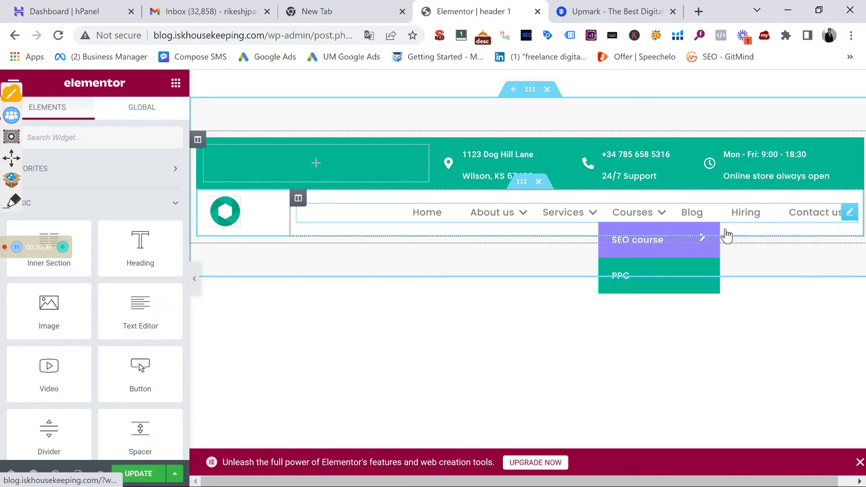
mouse_move(545, 232)
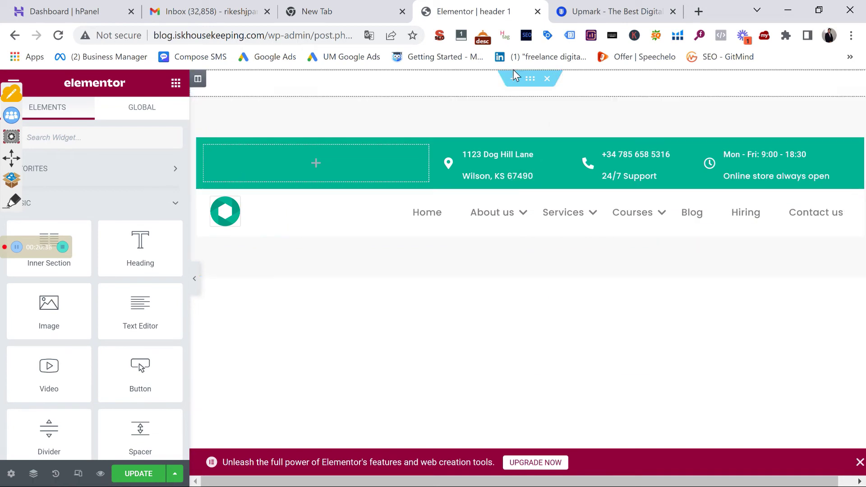
mouse_move(474, 203)
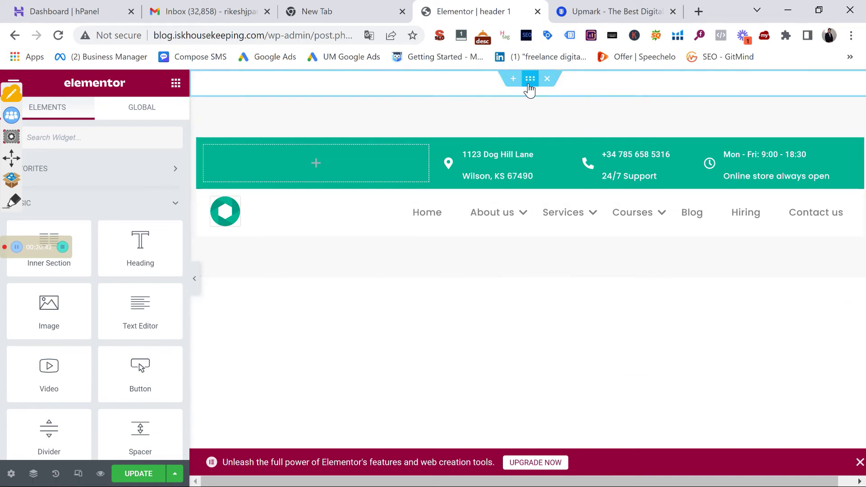
Drag the section handle so an empty section sits above the header
left_click_drag(530, 89, 528, 87)
mouse_move(490, 234)
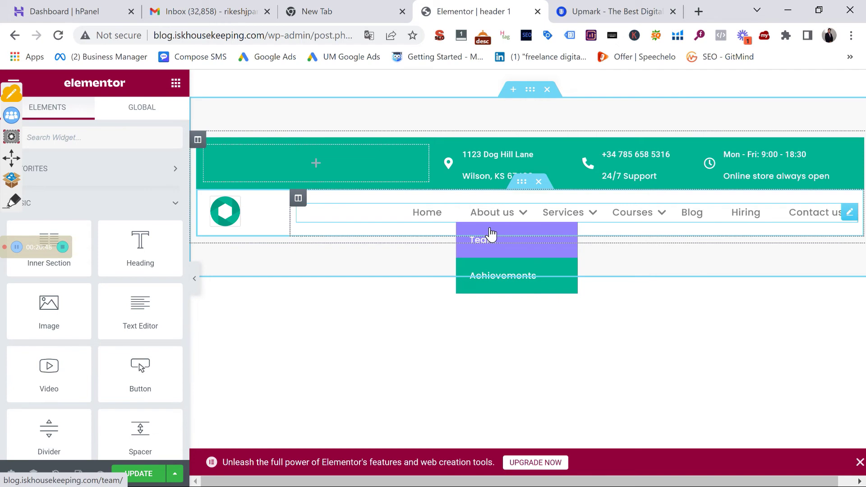
scroll(491, 234, "down", 4)
scroll(491, 234, "up", 4)
scroll(491, 234, "down", 4)
scroll(490, 229, "up", 4)
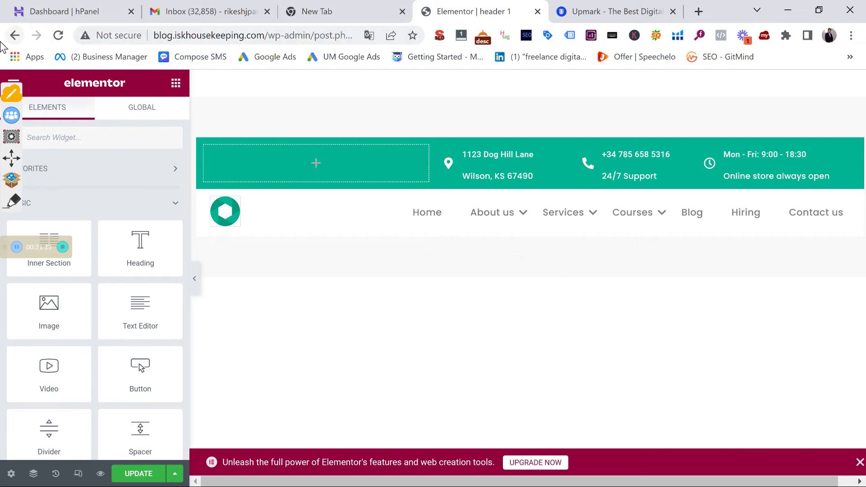
Exit the Elementor editor choosing Decide Later, and confirm leaving the page
left_click(14, 83)
left_click(71, 407)
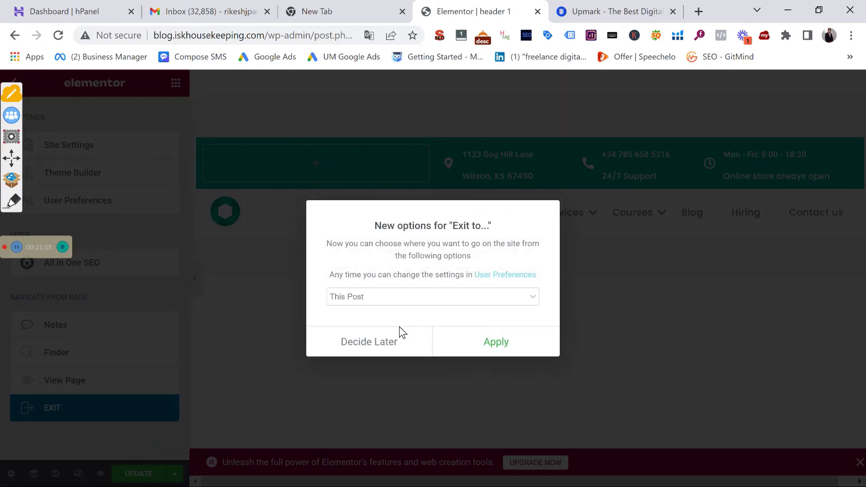
left_click(411, 346)
left_click(489, 113)
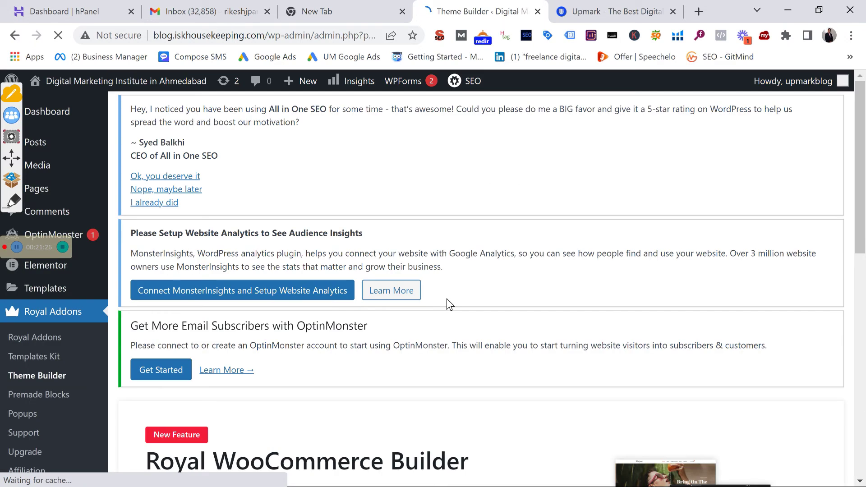
Create a new template titled 'footer' from the Theme Builder's Footer tab
scroll(384, 312, "down", 4)
scroll(382, 311, "down", 8)
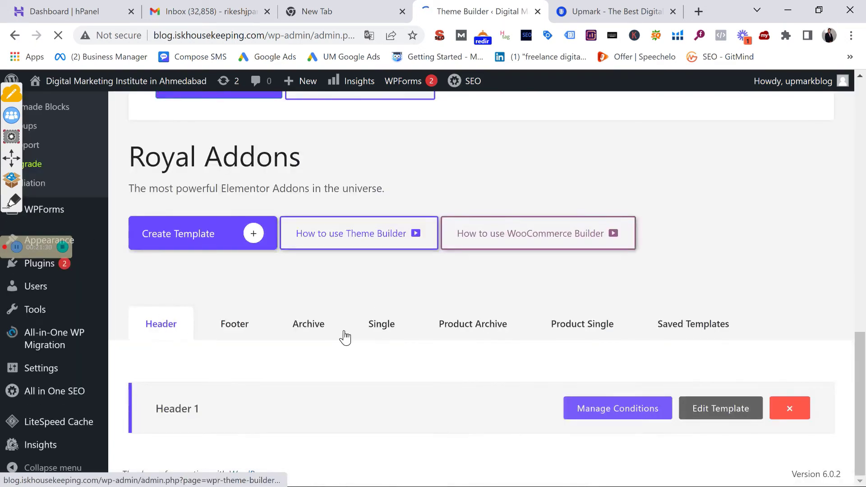
left_click(235, 326)
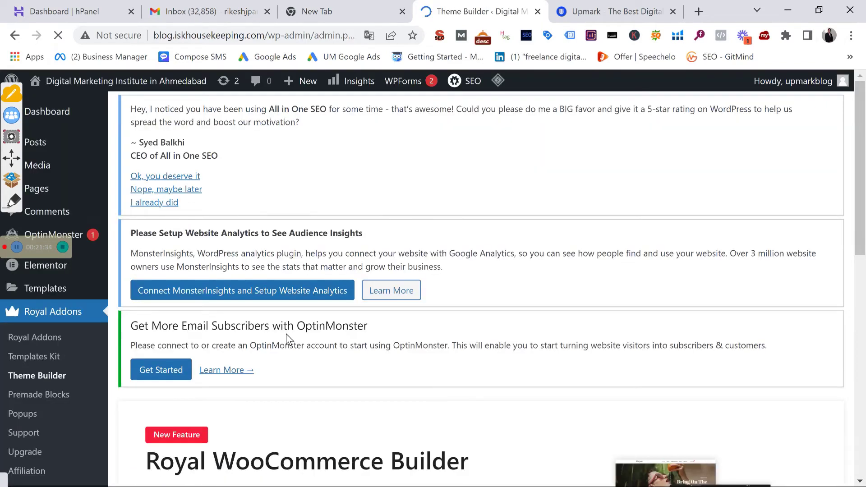
scroll(290, 337, "down", 7)
scroll(216, 412, "down", 3)
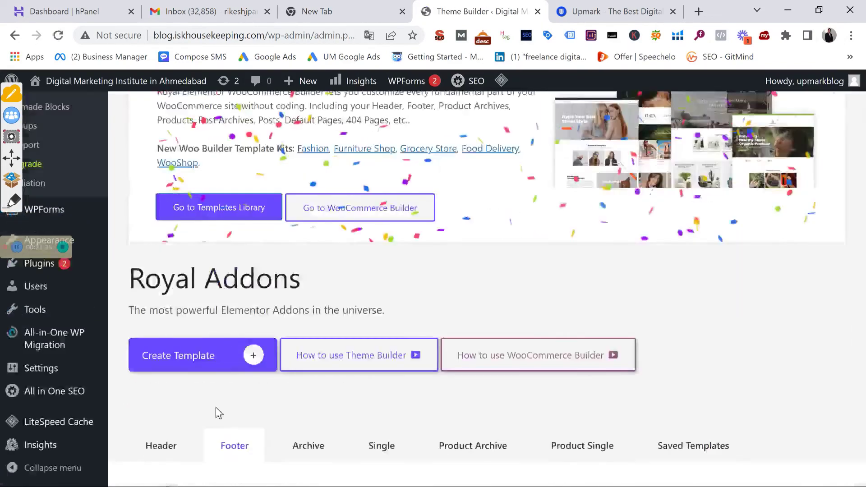
left_click(226, 296)
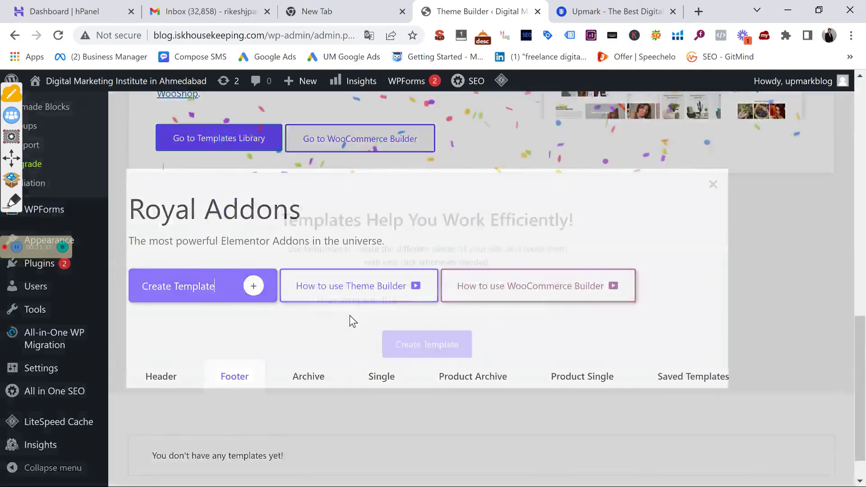
left_click(399, 306)
type("footer")
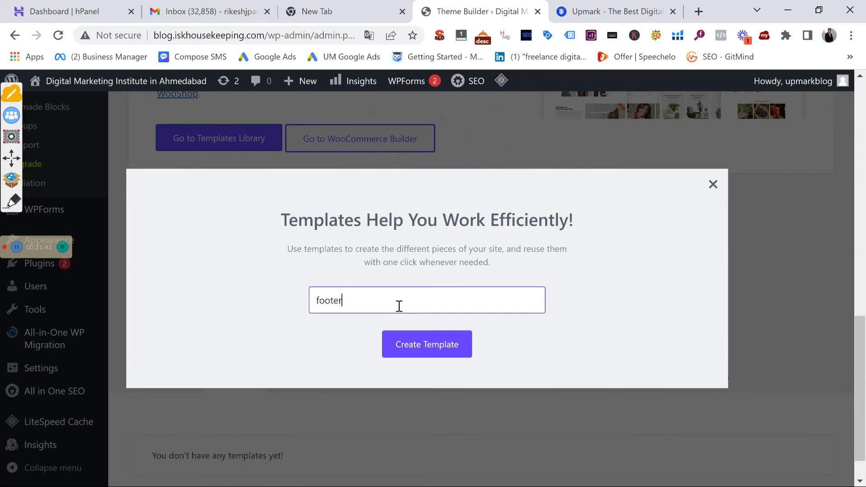
left_click(415, 350)
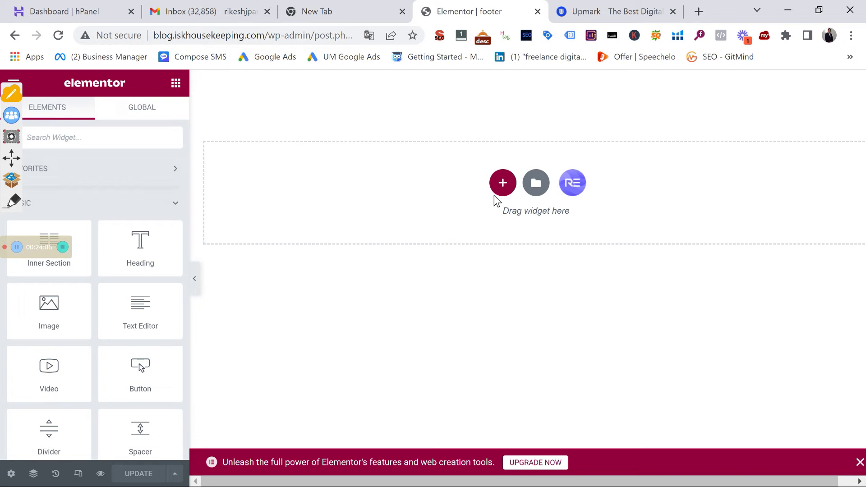
Add a section with four equal columns at the top of the footer
left_click(502, 183)
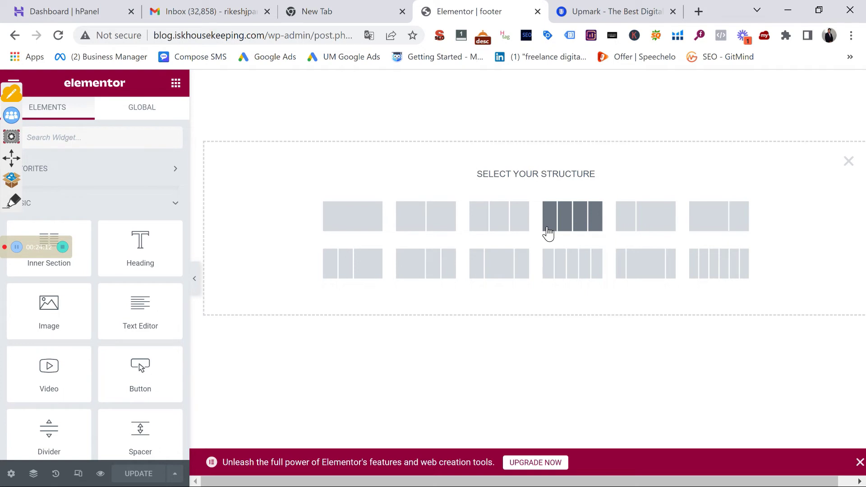
left_click(583, 228)
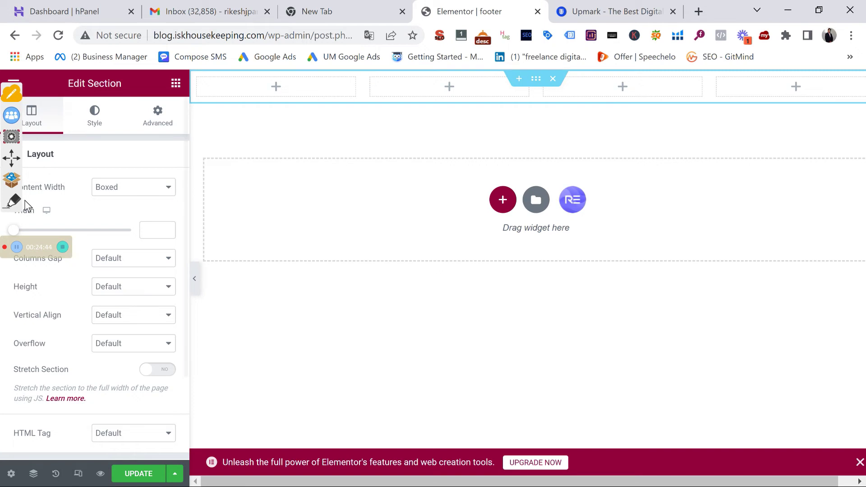
Give the section a Classic background in dark navy #040A23
left_click(95, 118)
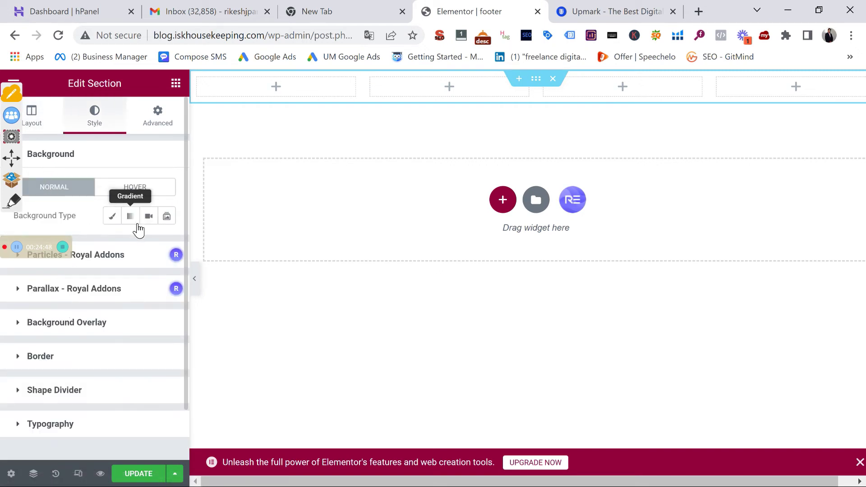
left_click(114, 217)
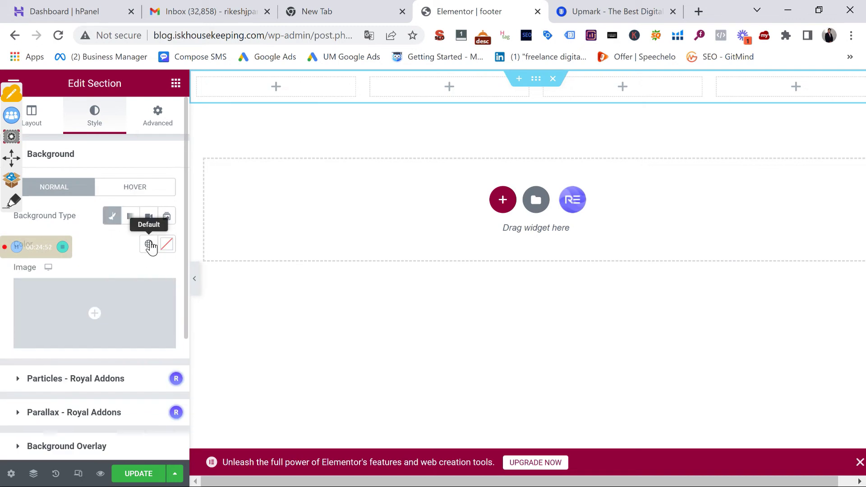
left_click(167, 246)
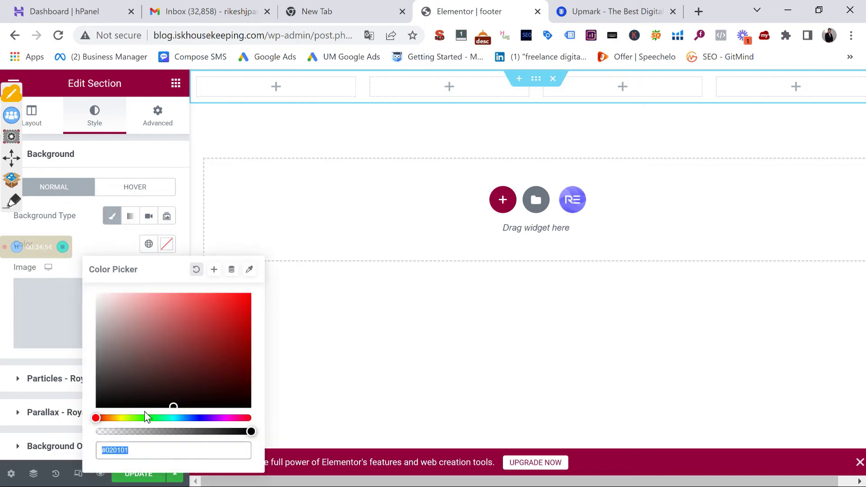
left_click_drag(171, 404, 177, 337)
left_click_drag(102, 417, 194, 417)
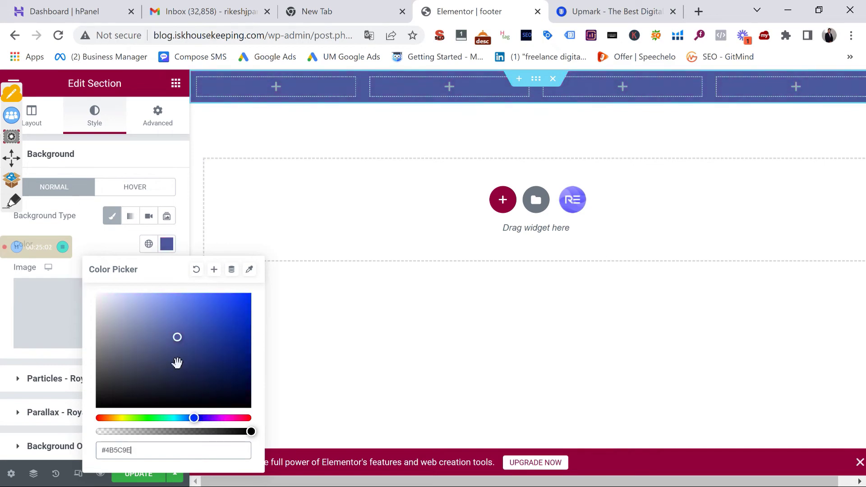
left_click_drag(178, 338, 233, 393)
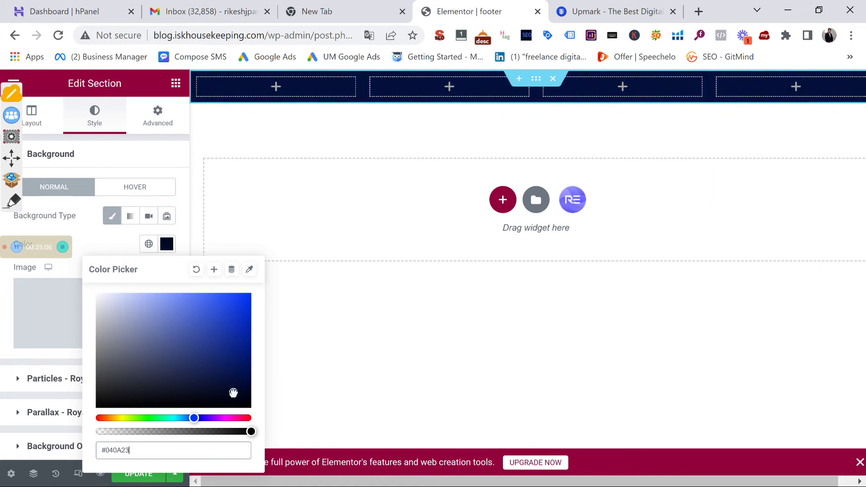
left_click(408, 383)
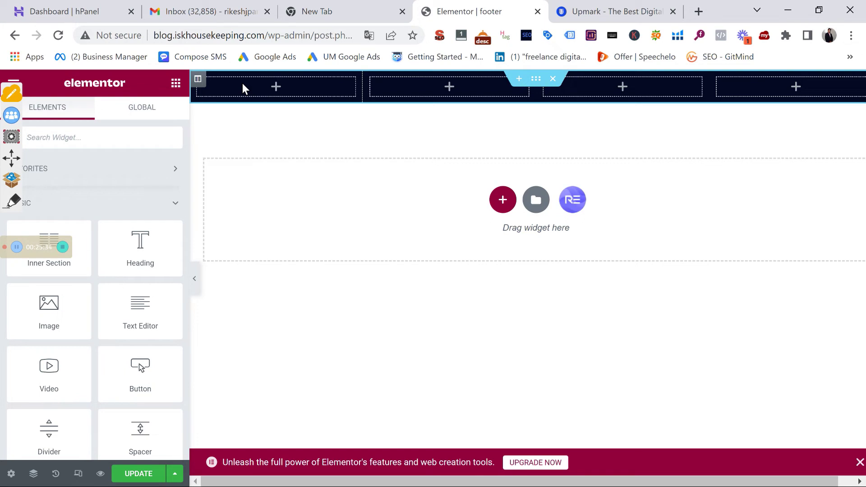
Place an Image widget in the first column showing the UPMARK logo from the Media Library
left_click_drag(68, 294, 276, 86)
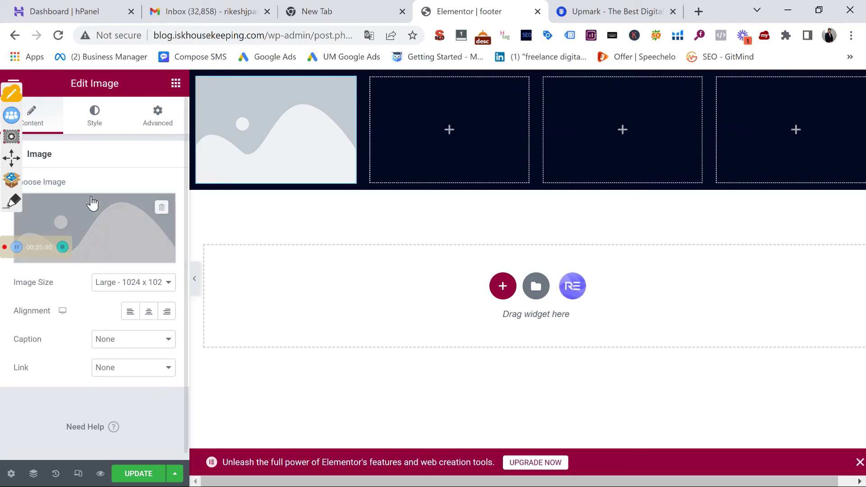
left_click(122, 209)
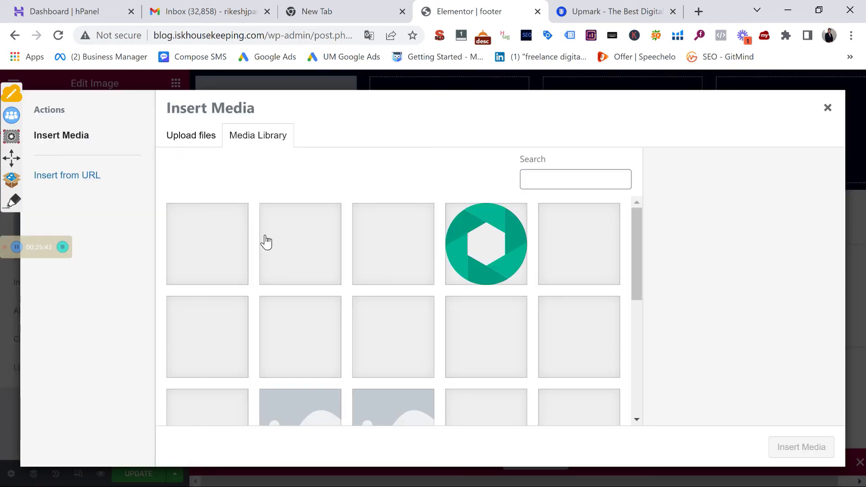
scroll(319, 270, "down", 5)
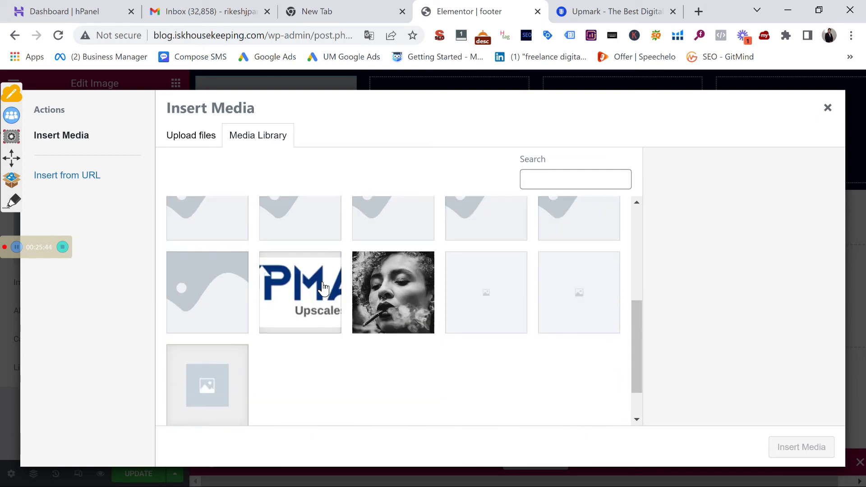
left_click(300, 284)
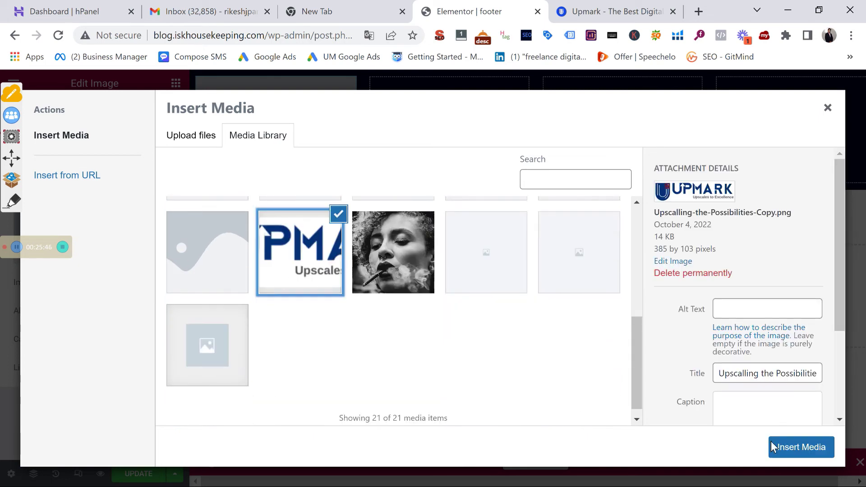
left_click(786, 449)
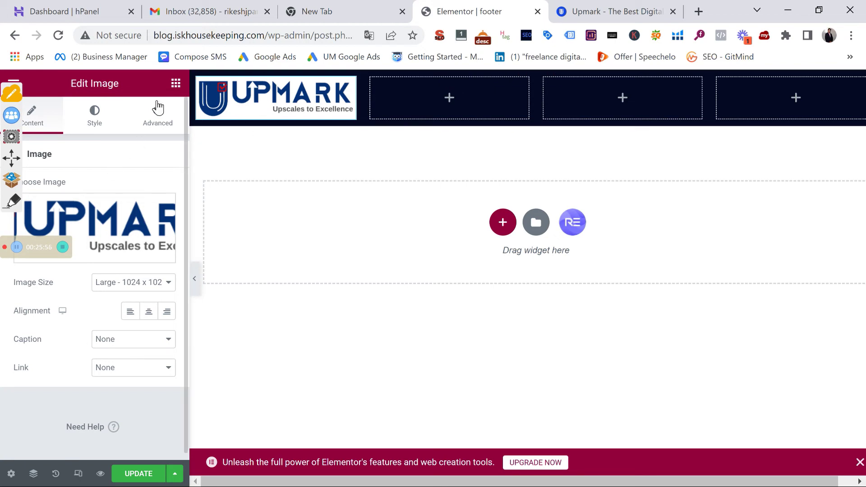
left_click(176, 84)
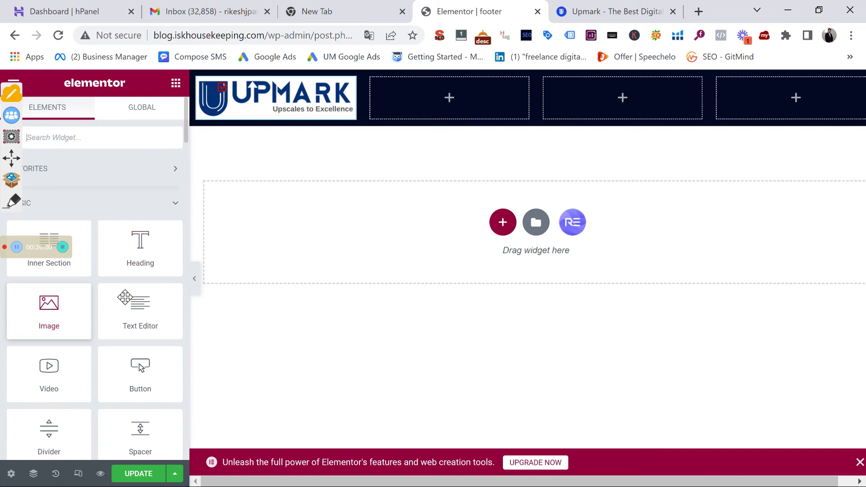
Add a Lorem ipsum text block under the logo, then search the widgets for 'icon'
left_click_drag(133, 302, 274, 151)
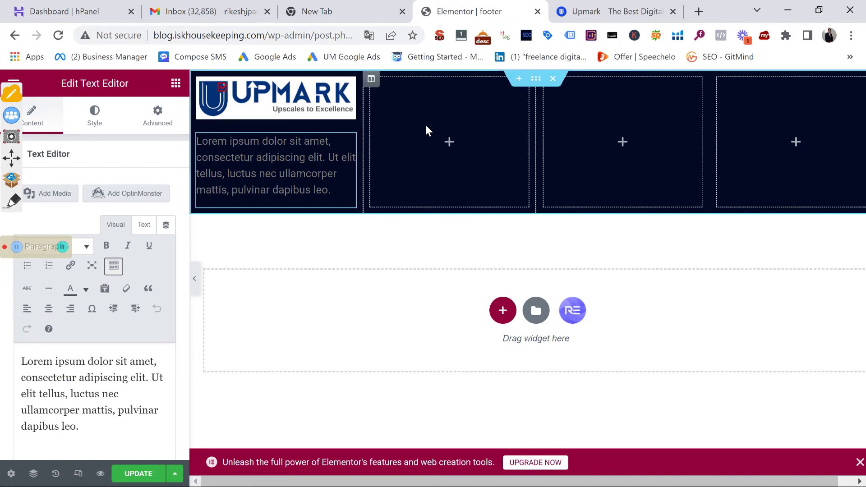
scroll(113, 318, "down", 6)
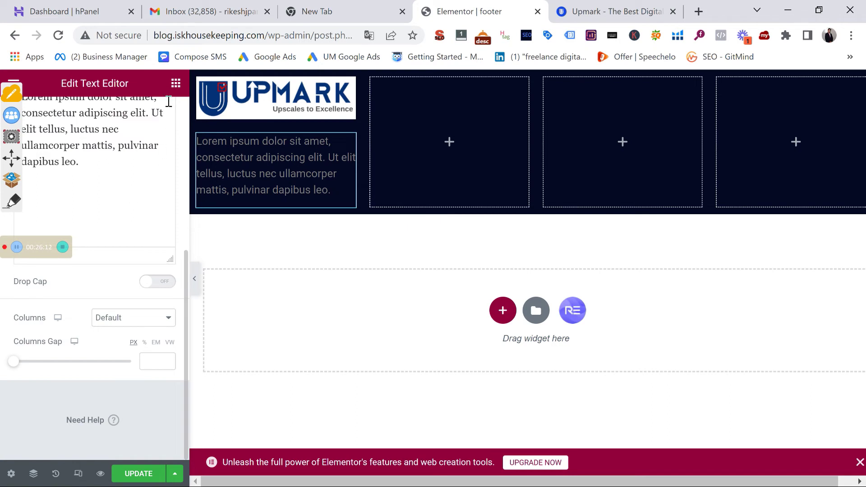
left_click(176, 84)
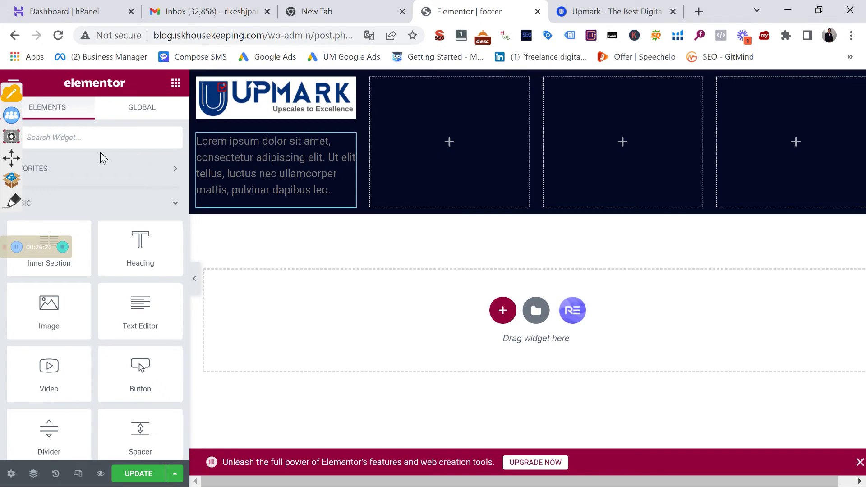
left_click(138, 135)
type("icon")
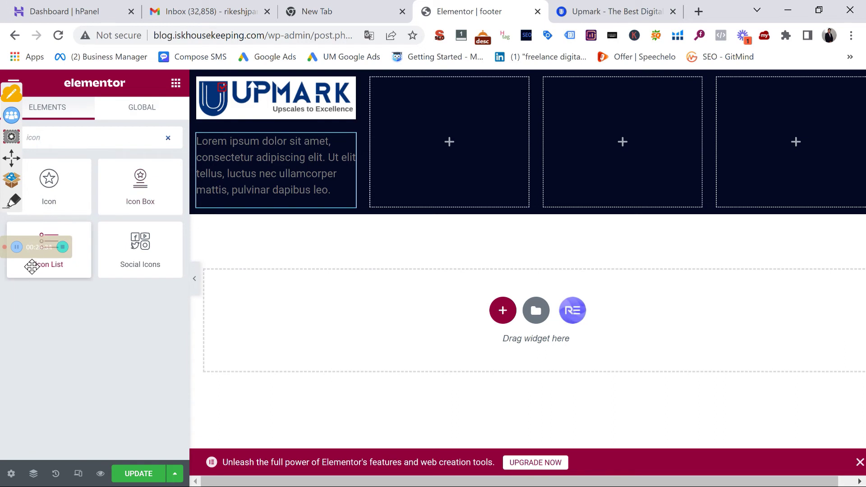
Place an Icon List in the second column and give List Item #1 the check-square icon
left_click_drag(32, 267, 421, 148)
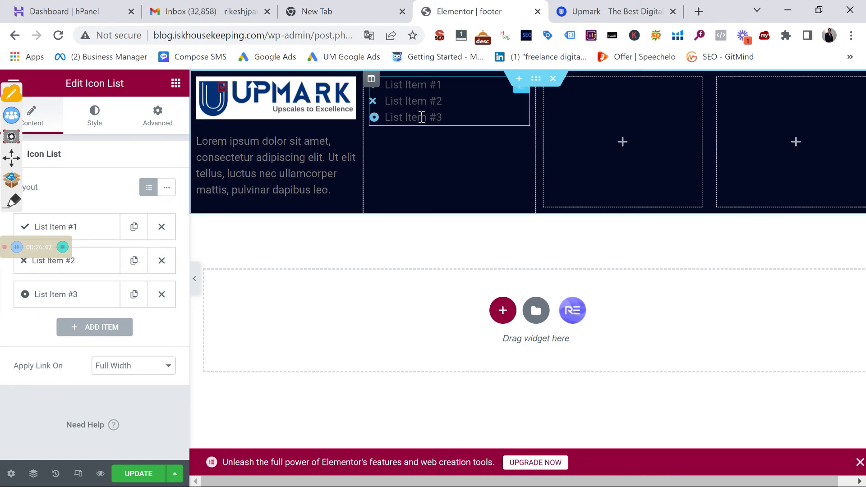
left_click(85, 227)
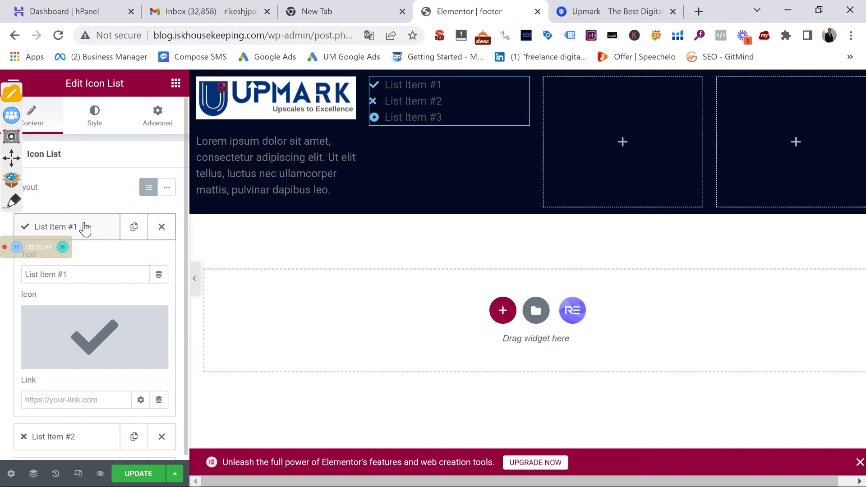
mouse_move(99, 339)
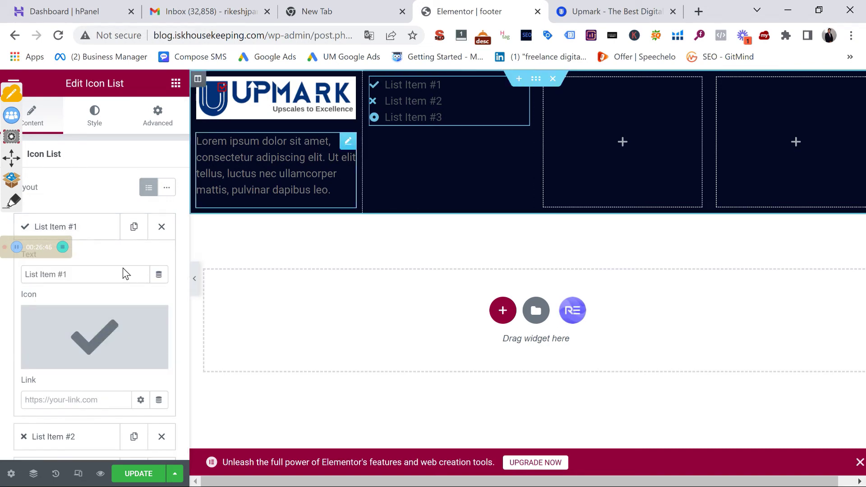
left_click(119, 317)
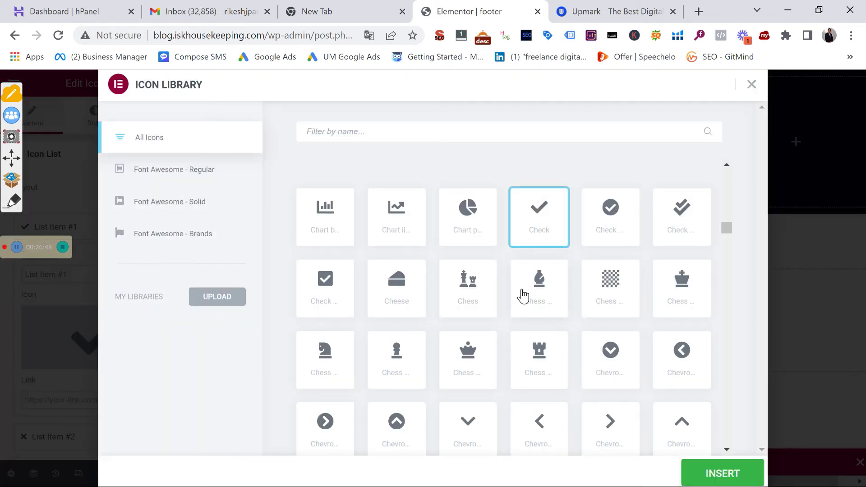
left_click(332, 290)
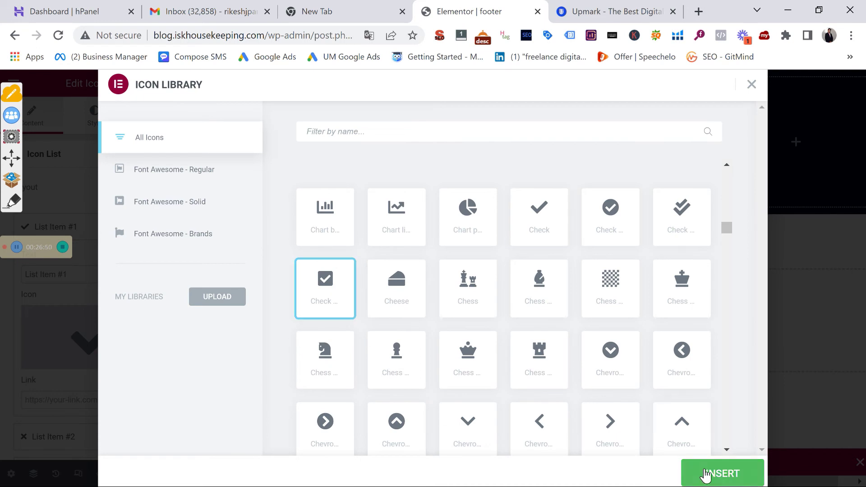
left_click(707, 474)
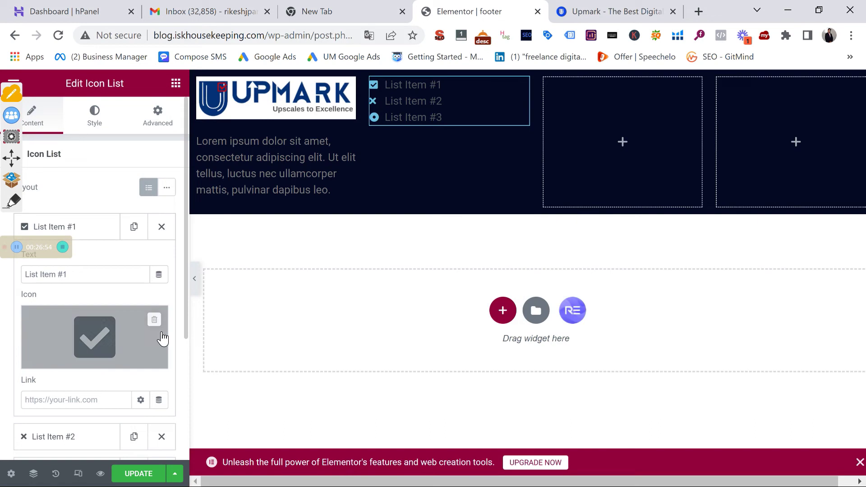
Delete list items #2 and #3, leaving only List Item #1
scroll(168, 379, "down", 4)
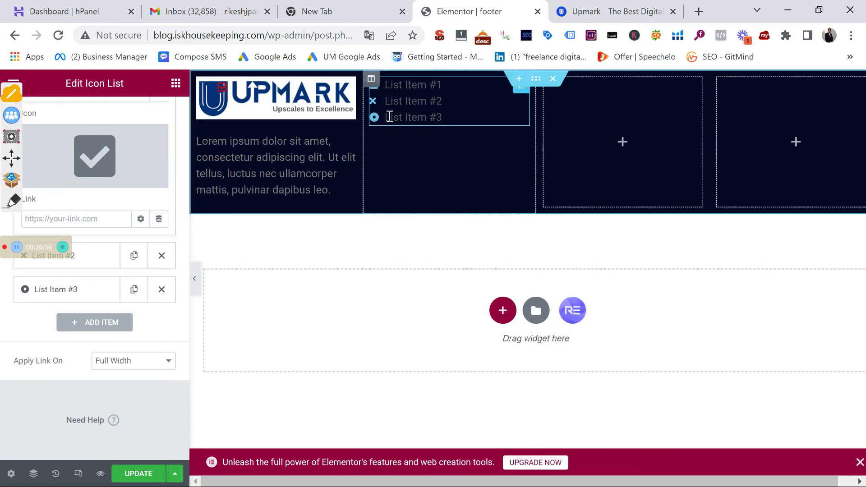
scroll(51, 271, "up", 4)
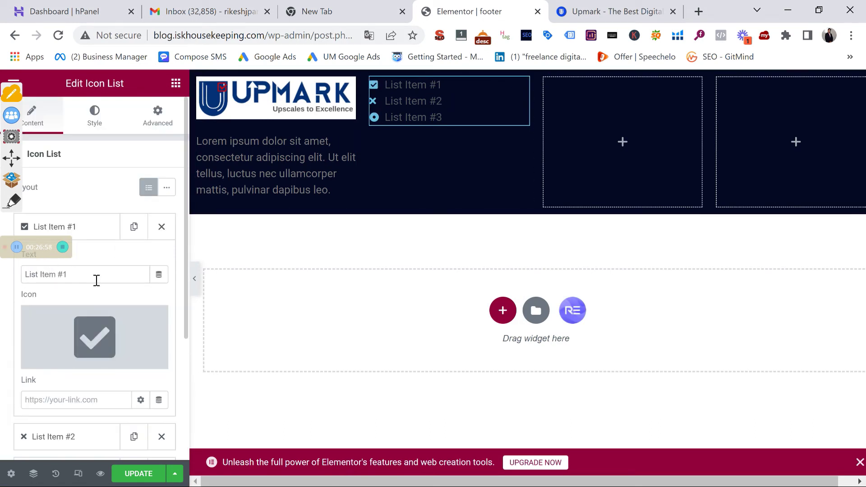
scroll(97, 280, "down", 4)
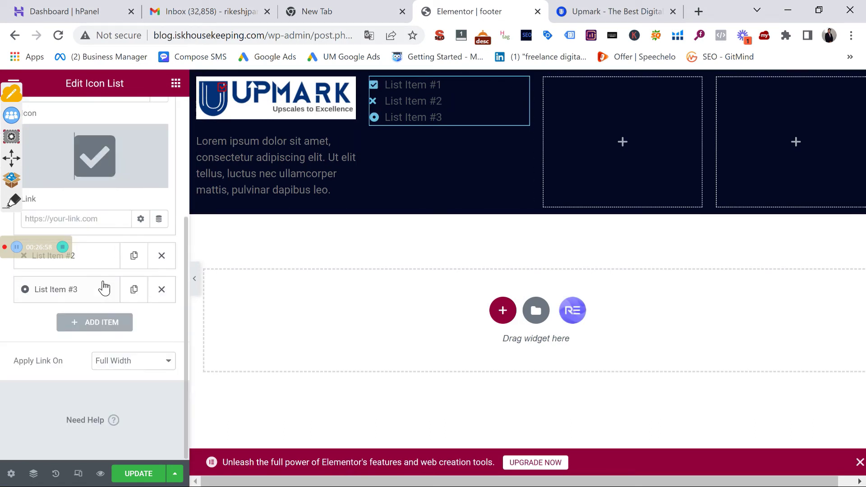
left_click(167, 260)
left_click(166, 259)
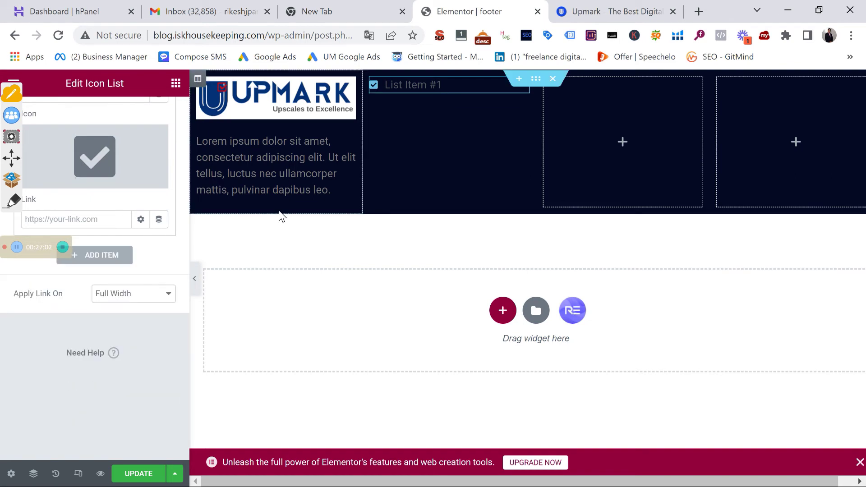
scroll(83, 207, "up", 4)
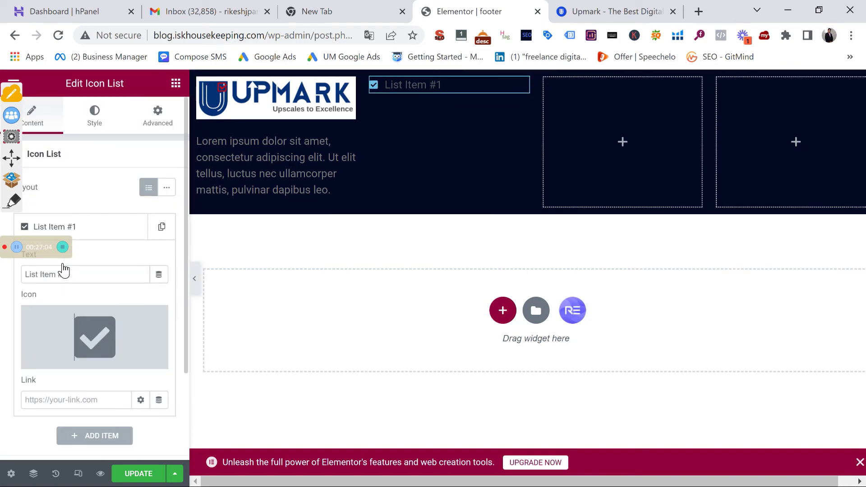
In the Style tab, enlarge the icon list's check icon to size 18
left_click(95, 115)
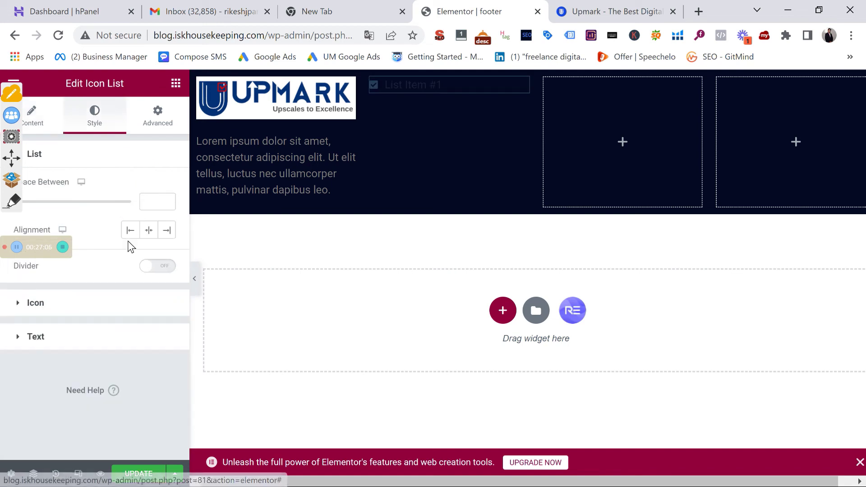
left_click(61, 309)
mouse_move(33, 300)
left_mouse_down()
mouse_move(28, 296)
mouse_move(35, 297)
mouse_move(27, 296)
mouse_move(30, 307)
left_mouse_up()
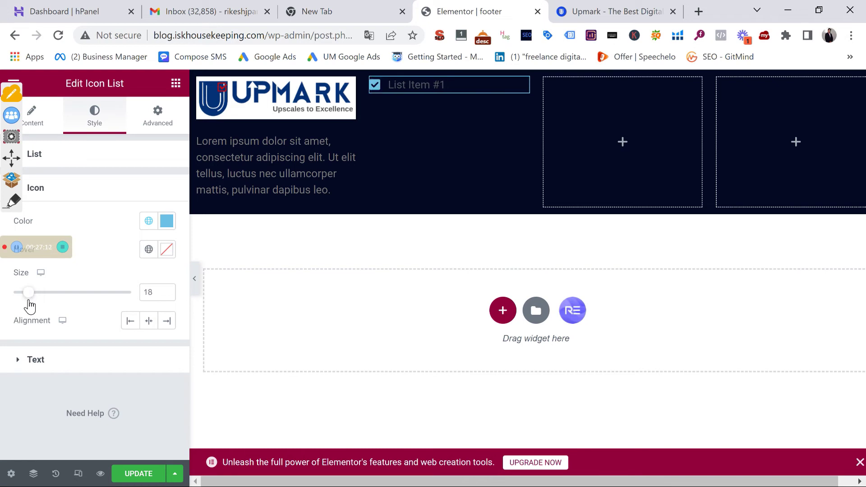
left_click(155, 224)
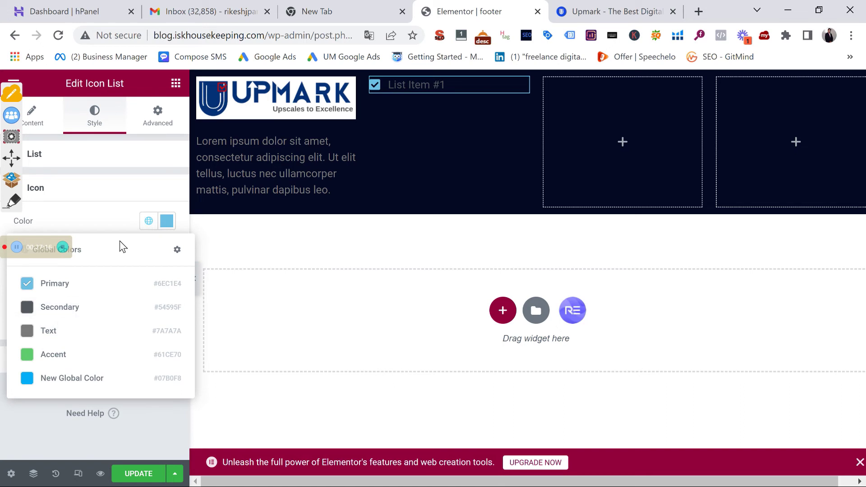
left_click(107, 194)
Set the list item text colour to white #FFFFFF, then go back to Content settings
left_click(106, 219)
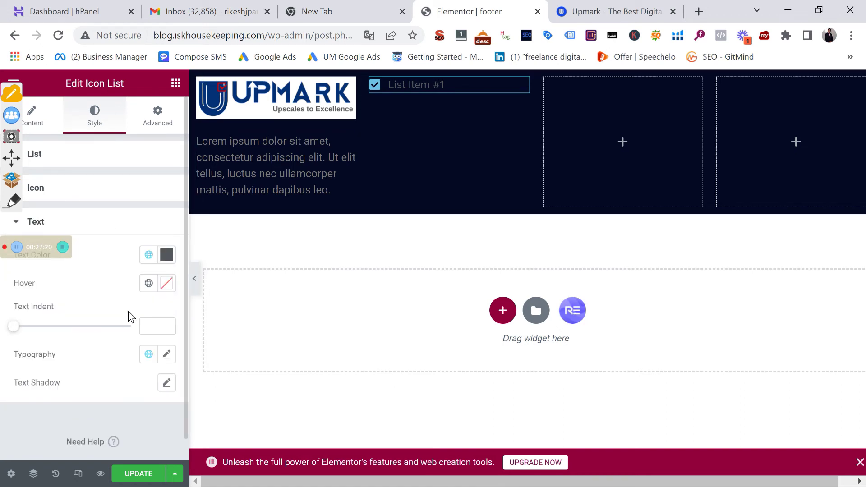
left_click(167, 255)
type("#E9E9E9")
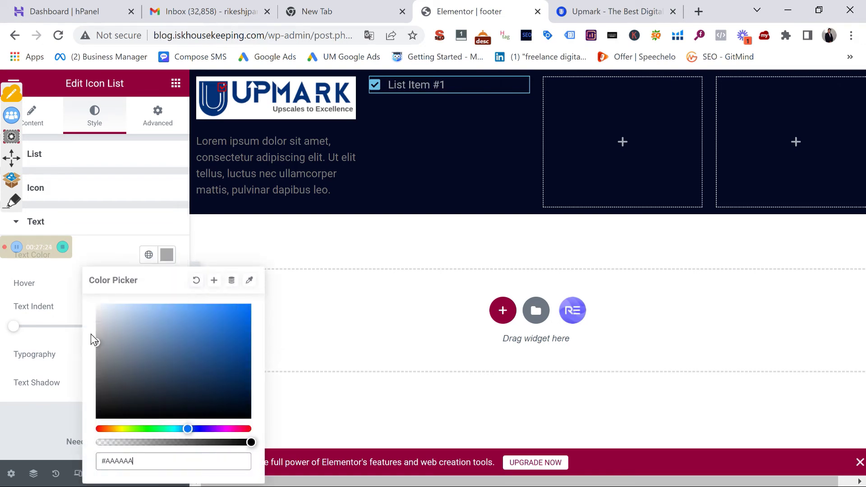
left_click(96, 306)
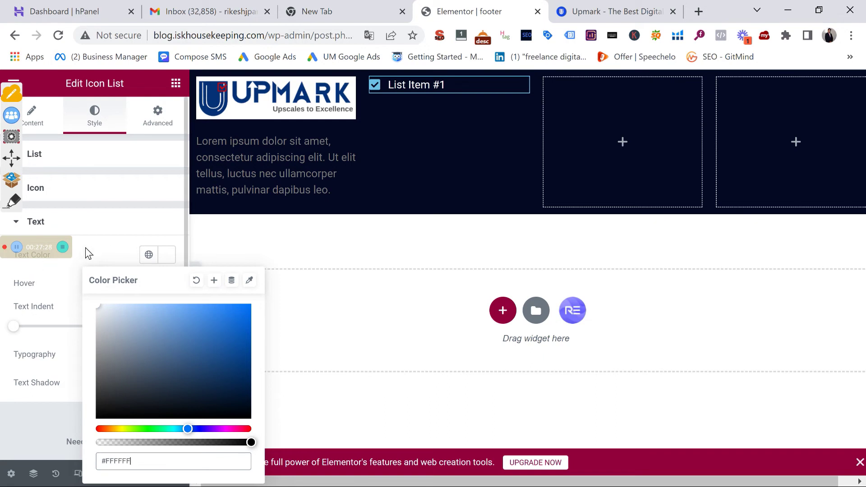
left_click(110, 228)
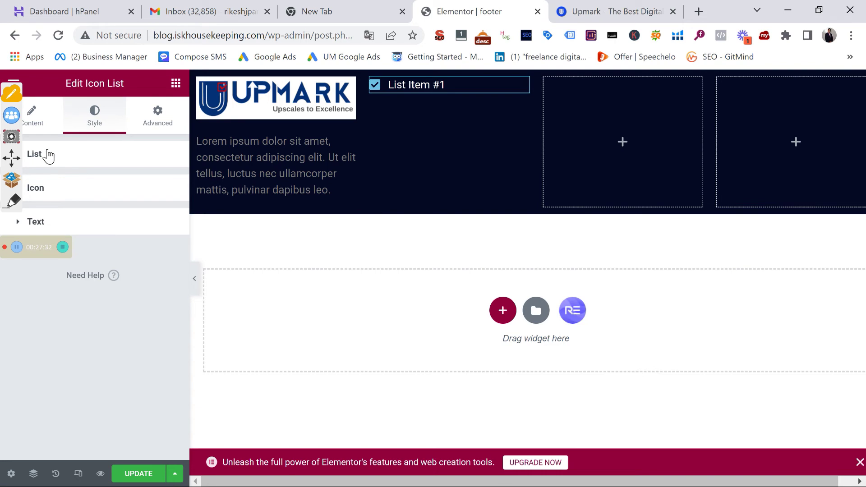
left_click(32, 118)
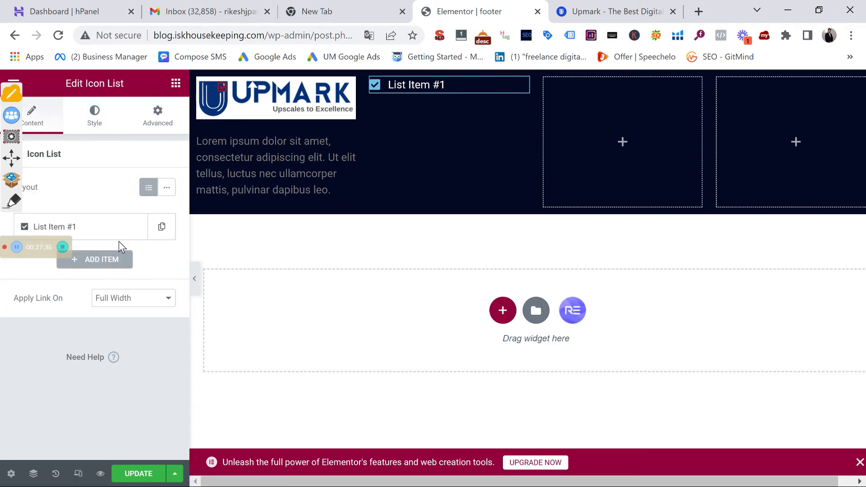
Duplicate the list item until the icon list has four items
left_click(163, 228)
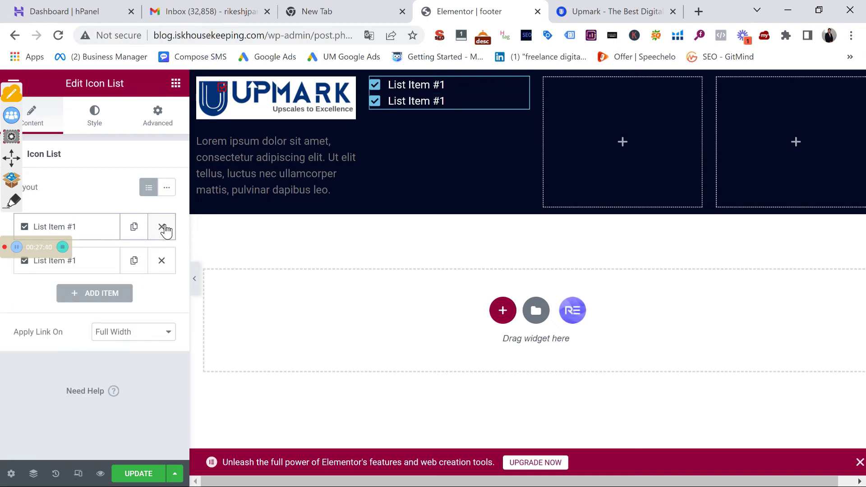
left_click(162, 227)
left_click(163, 229)
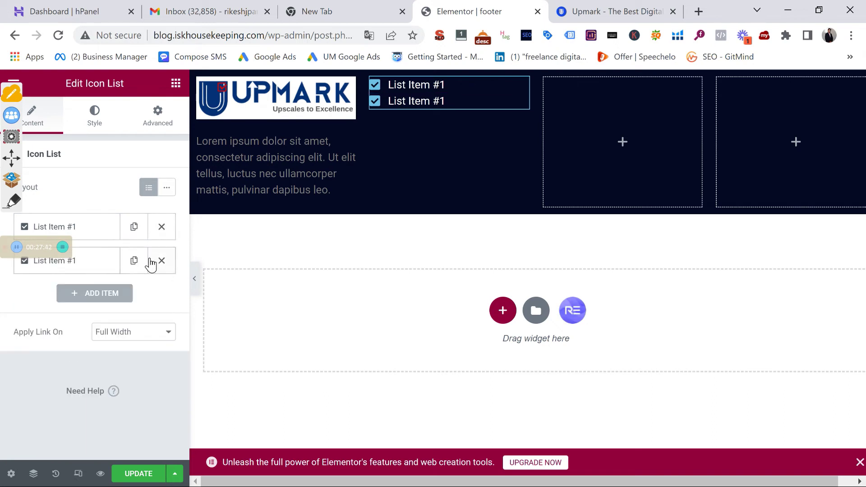
left_click(134, 260)
left_click(135, 298)
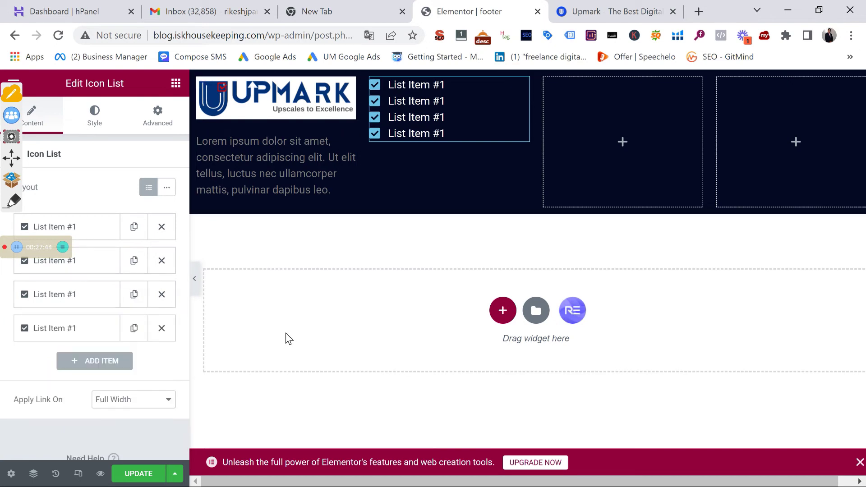
Rename the first list item to 'Digital Marketing Services'
left_click(86, 228)
double_click(87, 275)
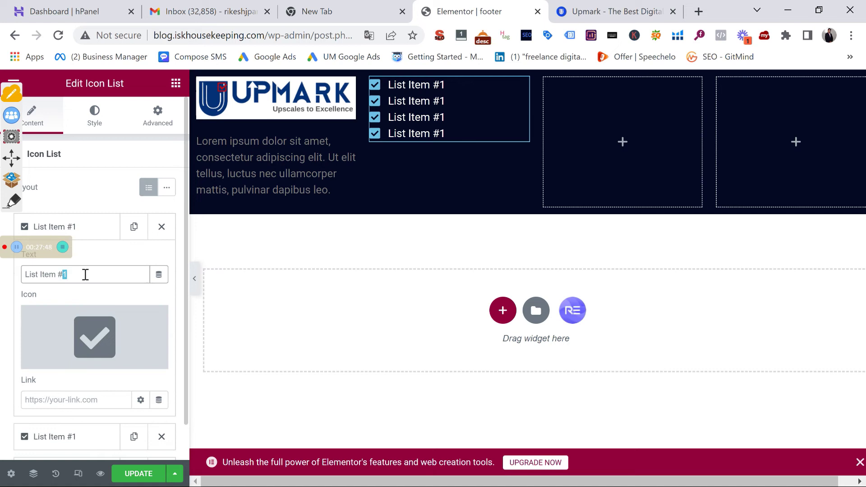
triple_click(85, 274)
type("Digital Ma")
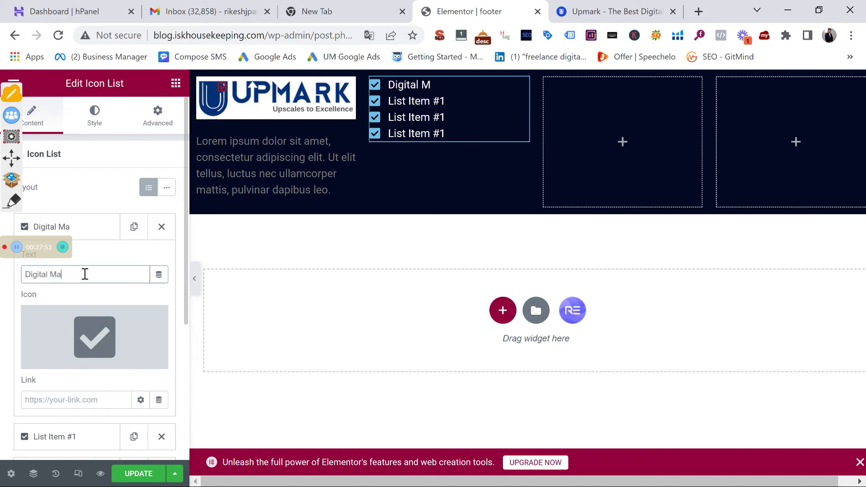
type("rketing Services")
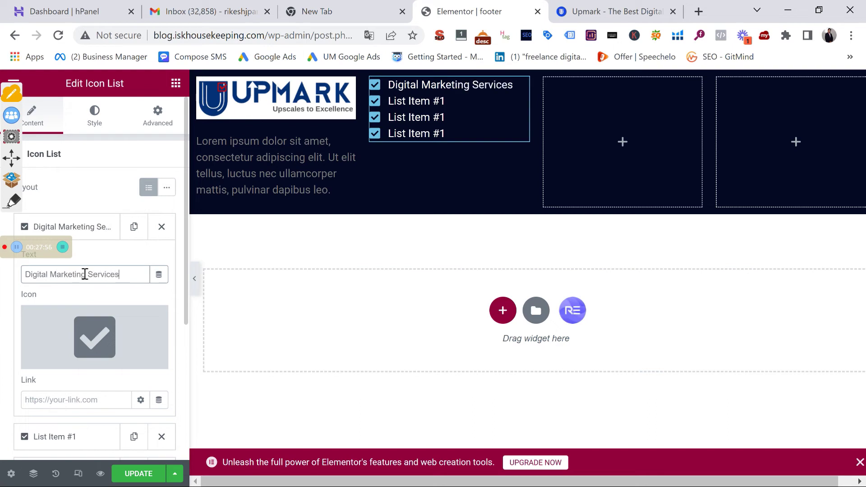
left_click(79, 398)
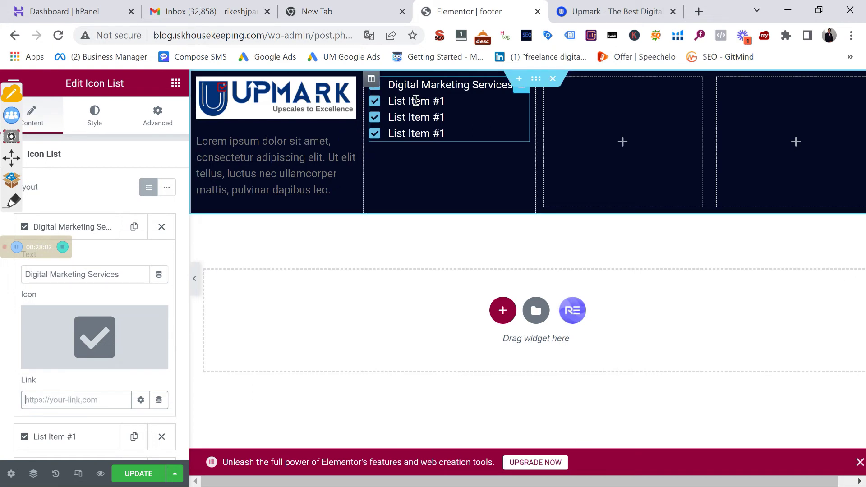
Open the second list item's settings
scroll(85, 348, "down", 5)
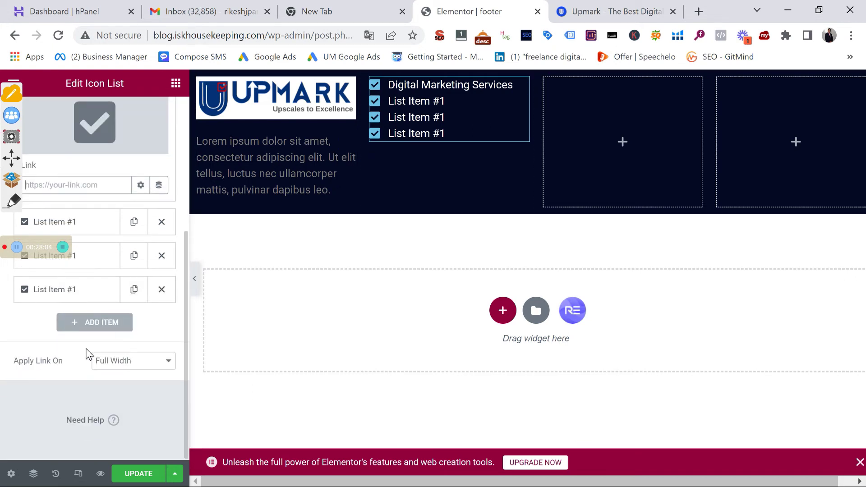
left_click(103, 258)
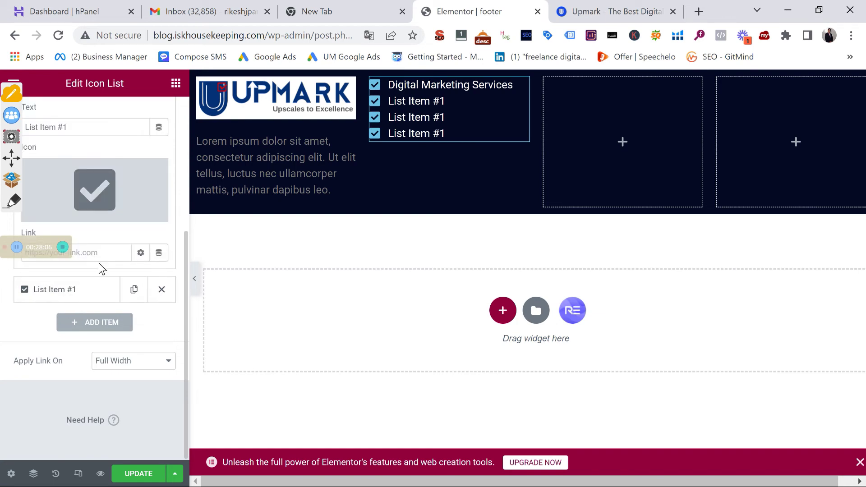
scroll(104, 247, "up", 5)
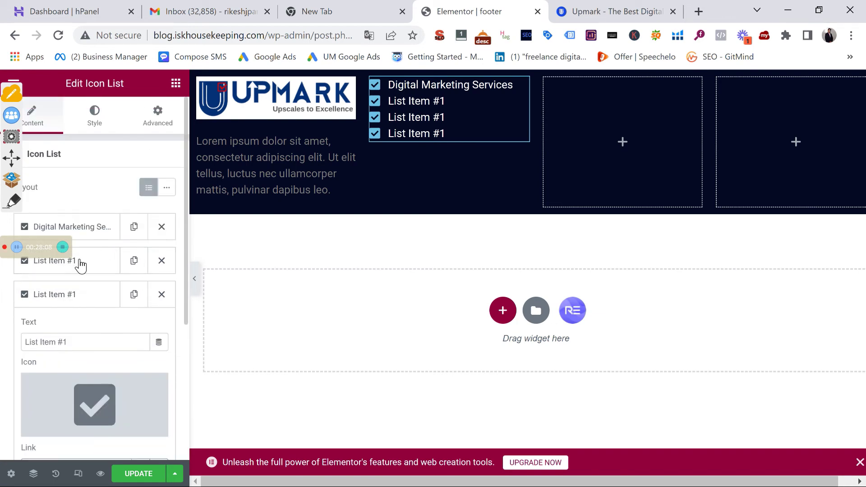
Replace the second list item's 'List Item #1' text with 'Search Engines Optimization'
left_click(94, 268)
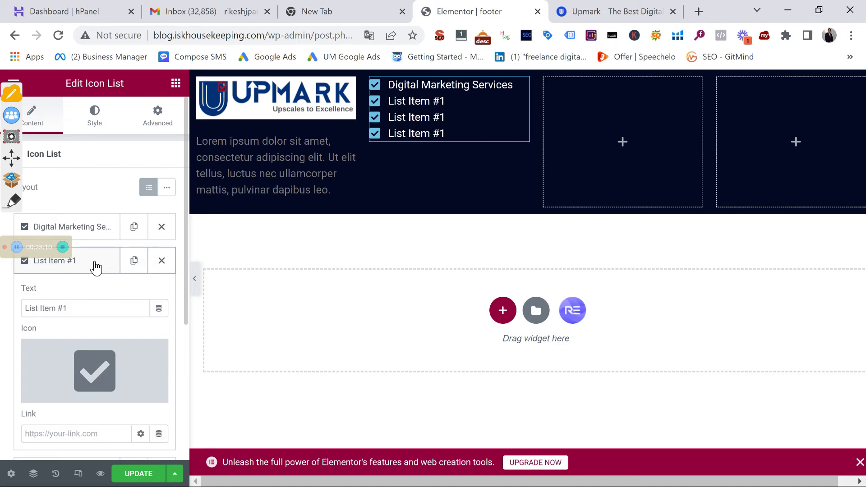
triple_click(65, 310)
left_click(66, 310)
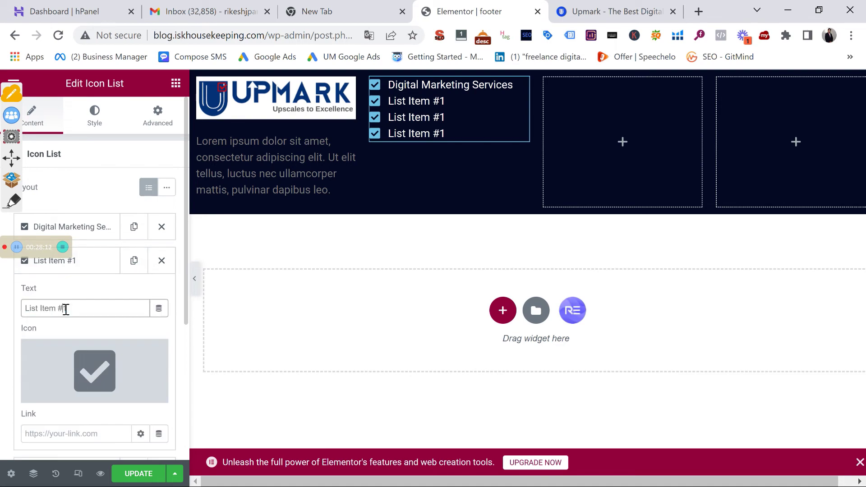
type("Search Eng")
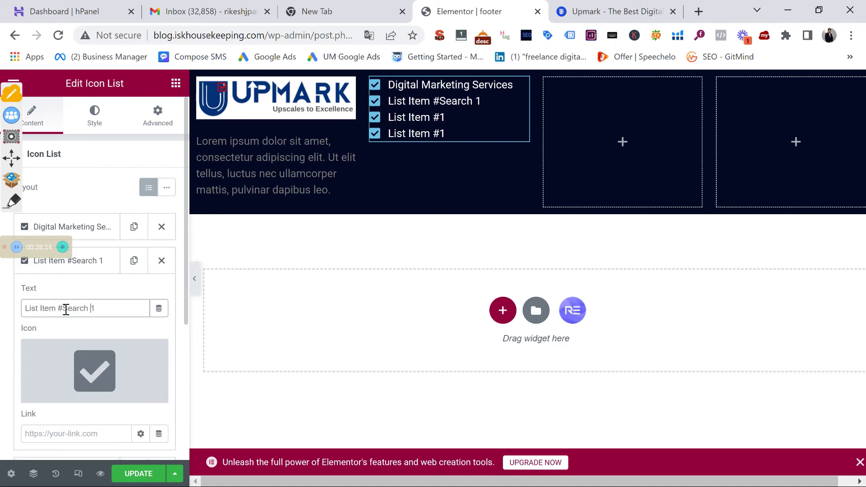
type("ines Optimi")
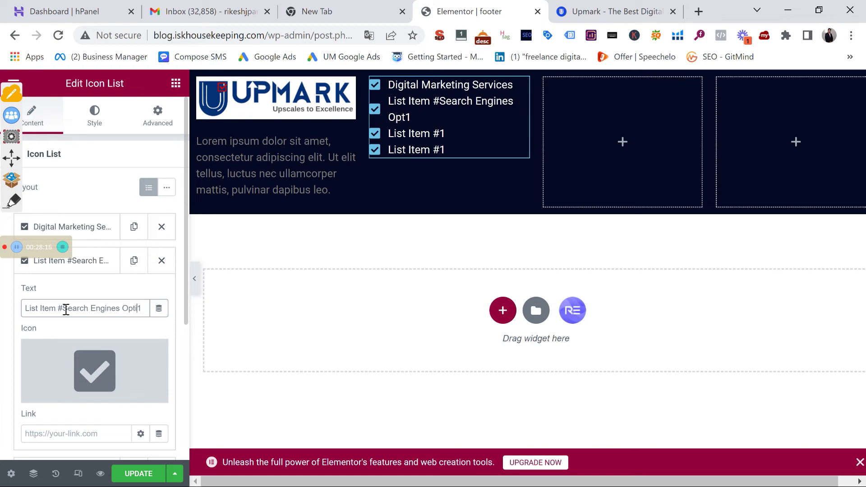
type("zation")
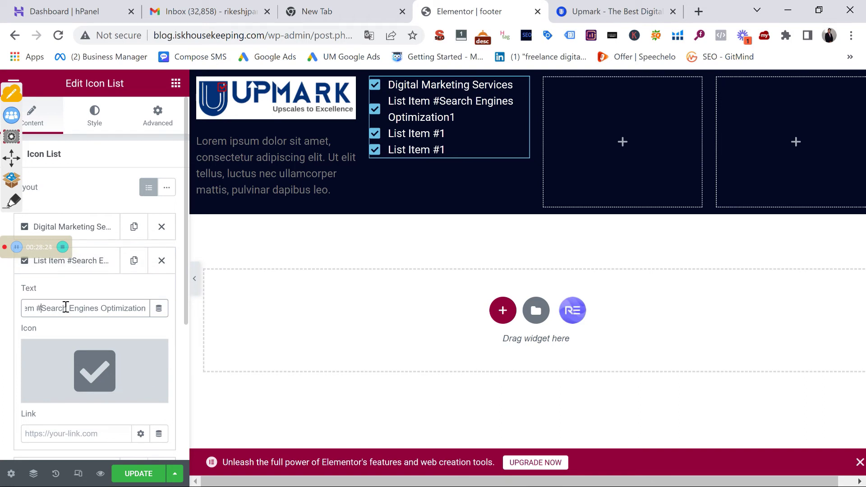
key("BackSpace")
key("BackSpace")
key("BackSpace")
key("BackSpace")
key("BackSpace")
key("BackSpace")
key("BackSpace")
key("BackSpace")
key("BackSpace")
key("BackSpace")
key("BackSpace")
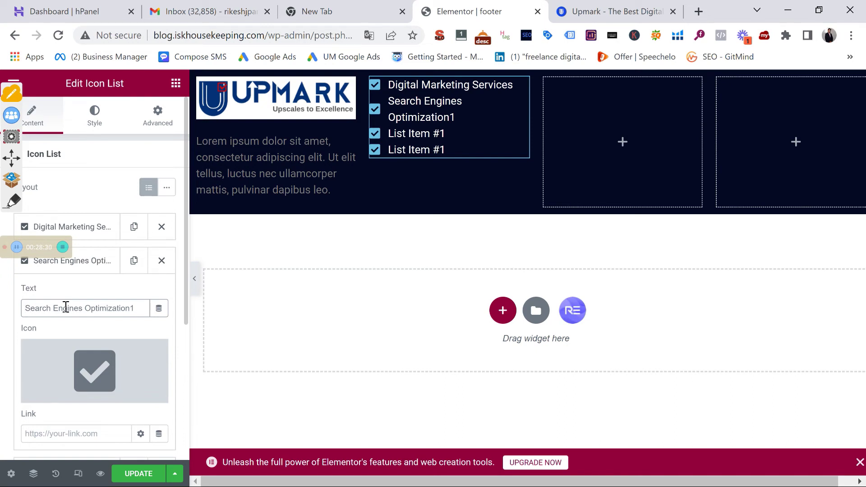
key("BackSpace")
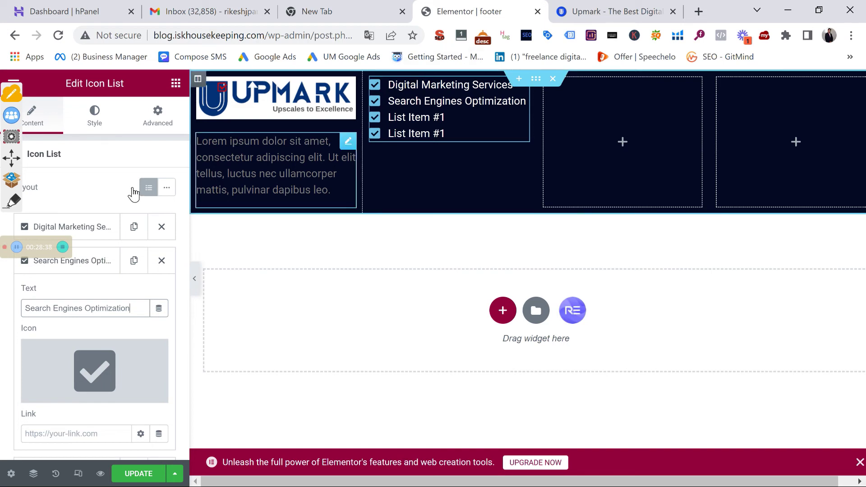
Add a Heading widget above the icon list and title it 'Services'
left_click(175, 83)
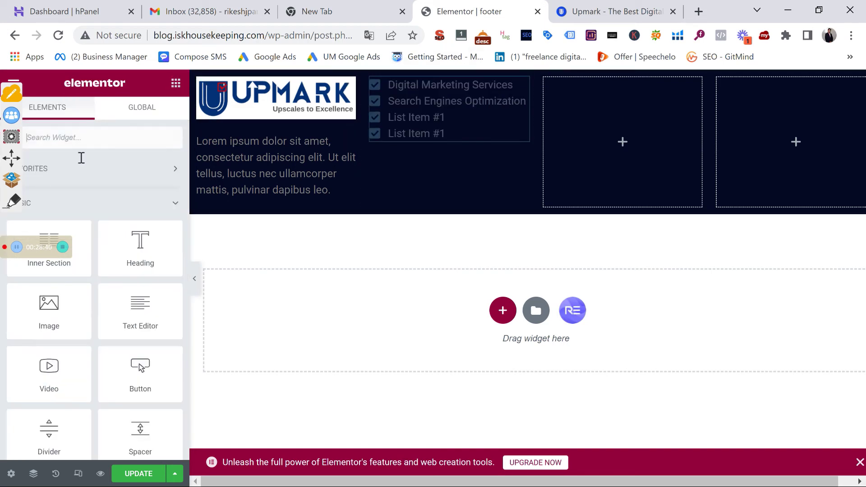
left_click_drag(138, 246, 430, 128)
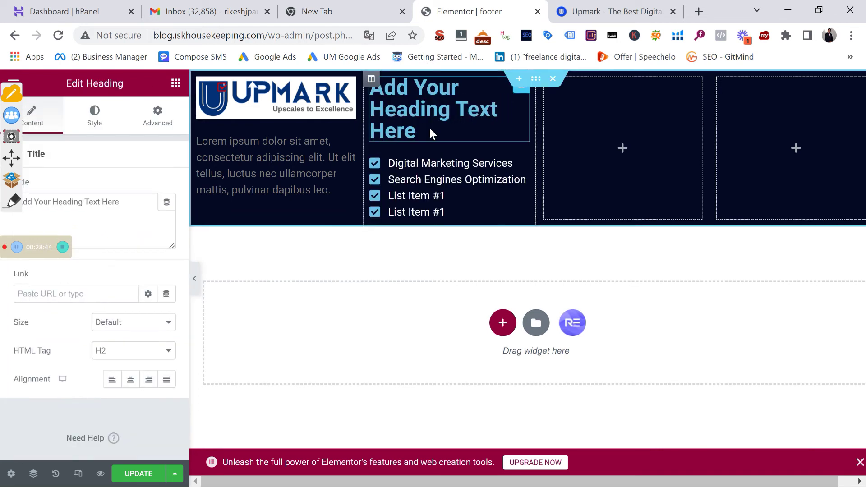
triple_click(430, 128)
left_click(122, 212)
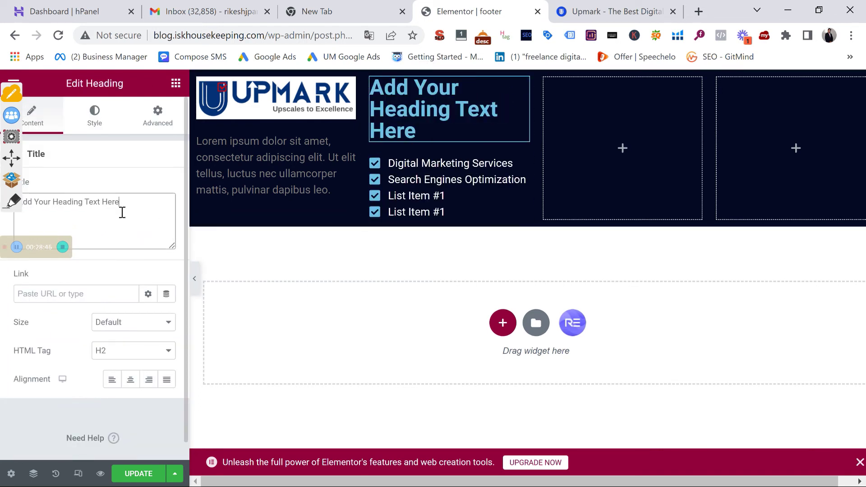
key("BackSpace")
key("BackSpace")
key("BackSpace")
key("BackSpace")
key("BackSpace")
key("BackSpace")
key("BackSpace")
key("BackSpace")
key("BackSpace")
key("BackSpace")
key("BackSpace")
key("BackSpace")
key("BackSpace")
key("BackSpace")
key("BackSpace")
key("BackSpace")
key("BackSpace")
key("BackSpace")
key("BackSpace")
key("BackSpace")
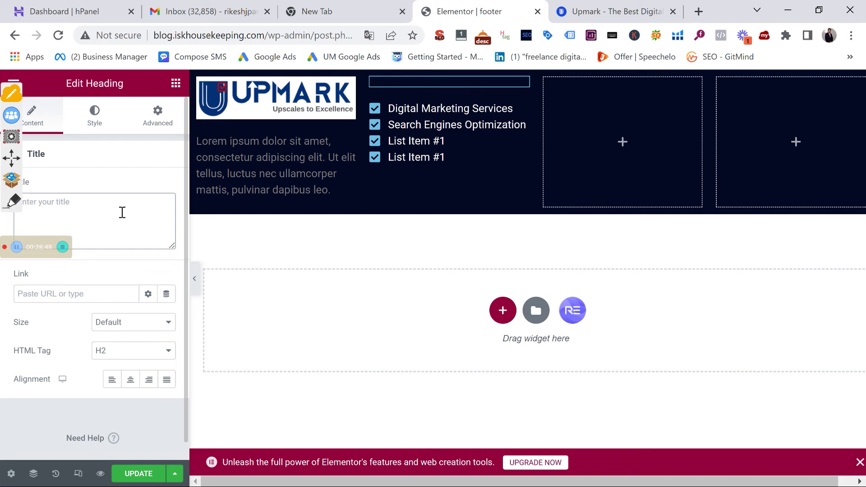
type("Sear")
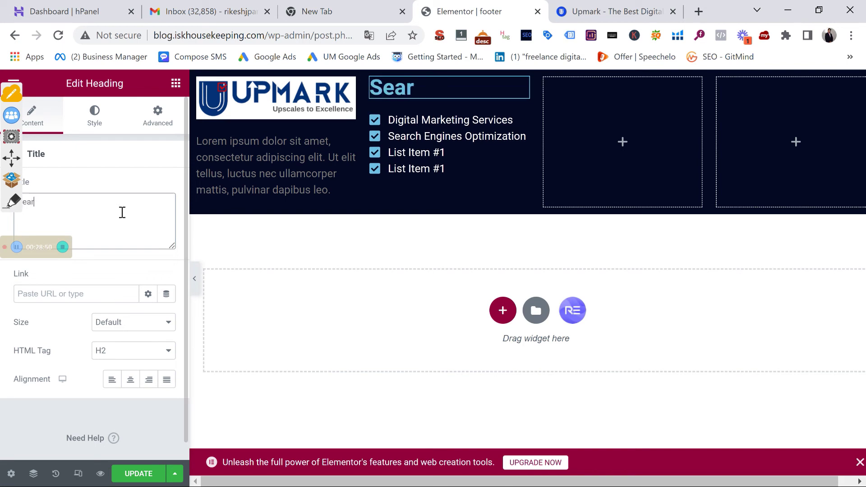
key("BackSpace")
key("BackSpace")
type("ervices")
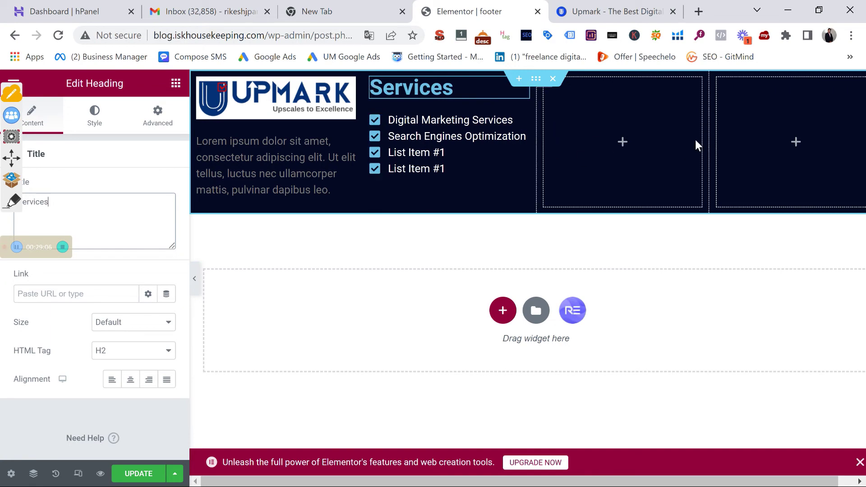
Copy the Services heading and paste it into the empty rightmost footer column
right_click(526, 90)
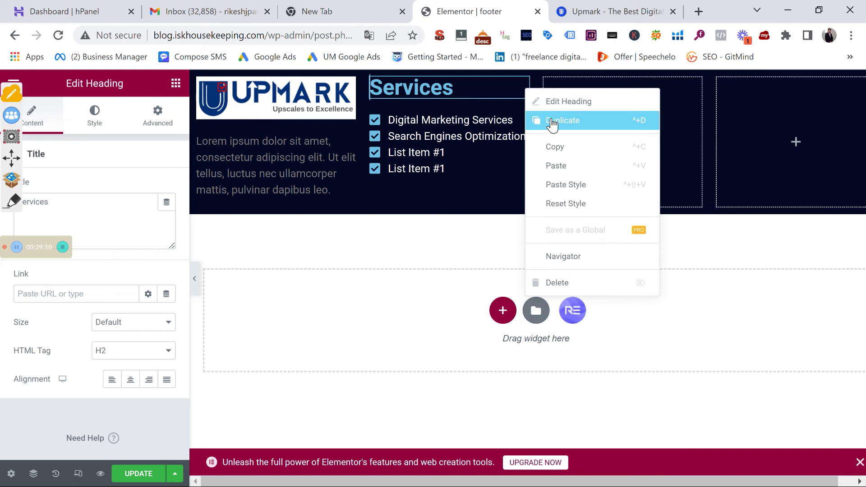
left_click(558, 152)
right_click(791, 89)
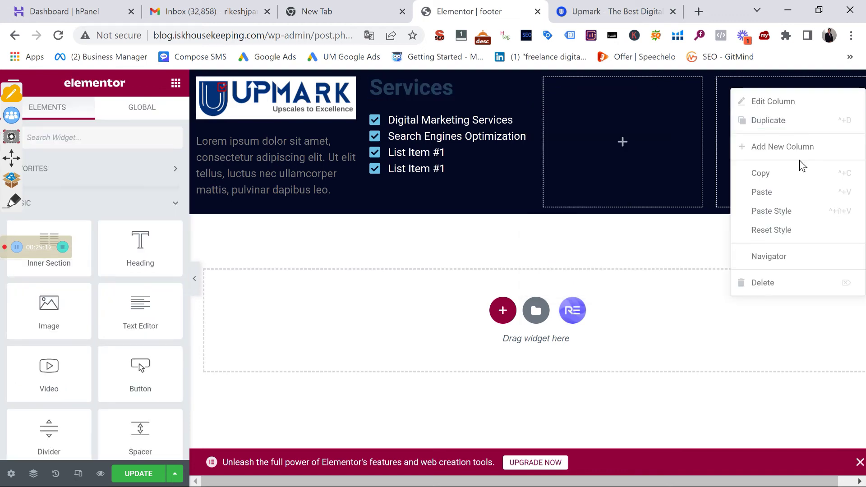
left_click(785, 198)
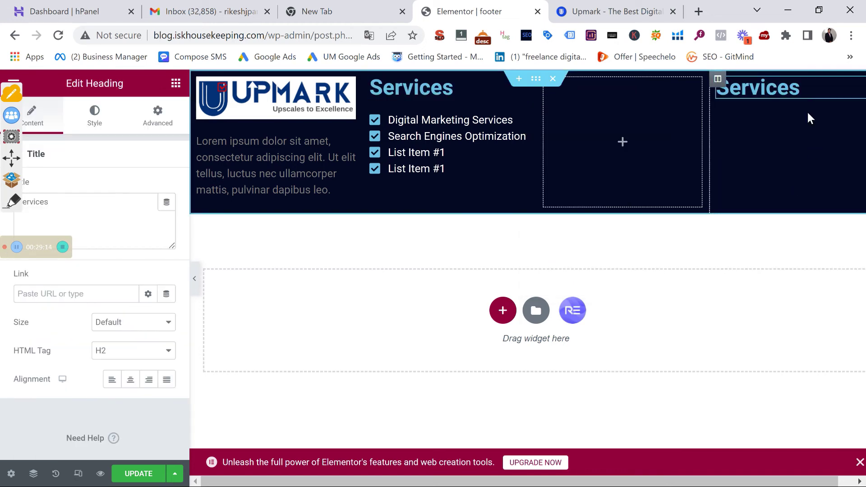
Retitle the pasted heading to 'Address'
key("ctrl+a")
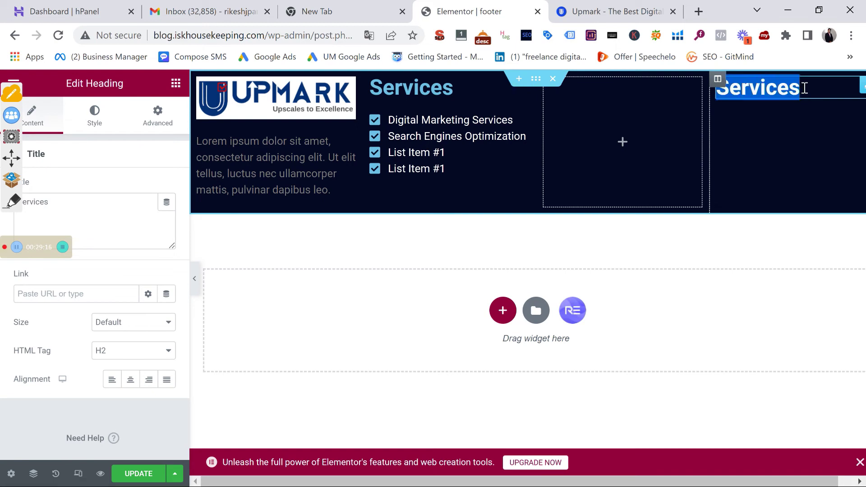
type("/A==")
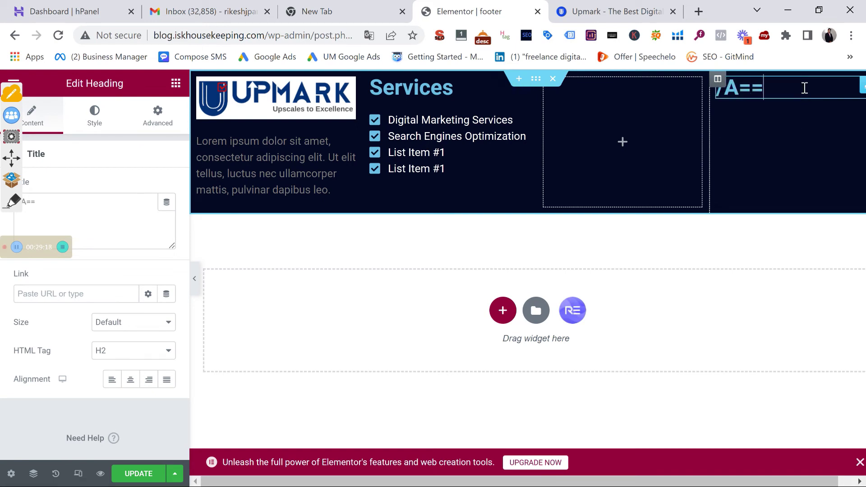
key("BackSpace")
key("BackSpace")
key("BackSpace")
type("A")
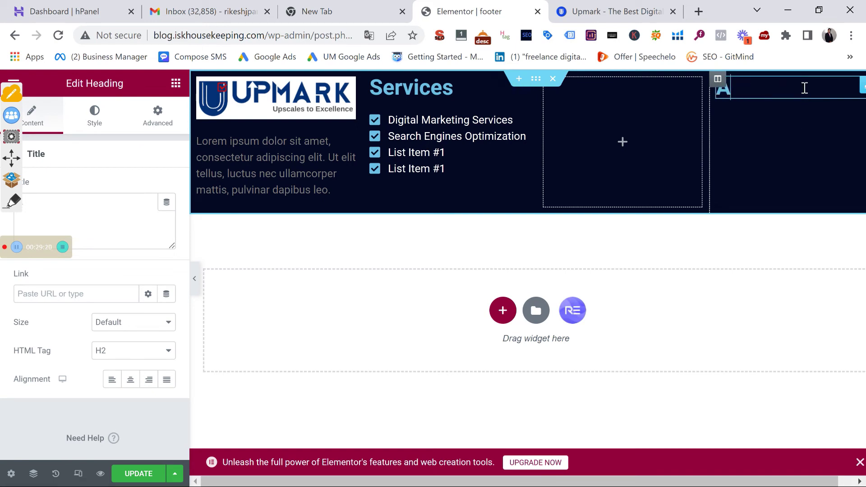
type("ddress")
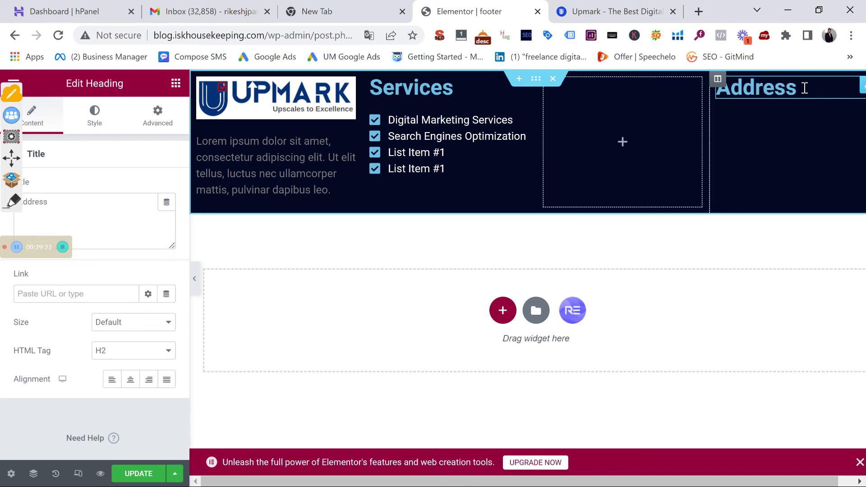
left_click(351, 148)
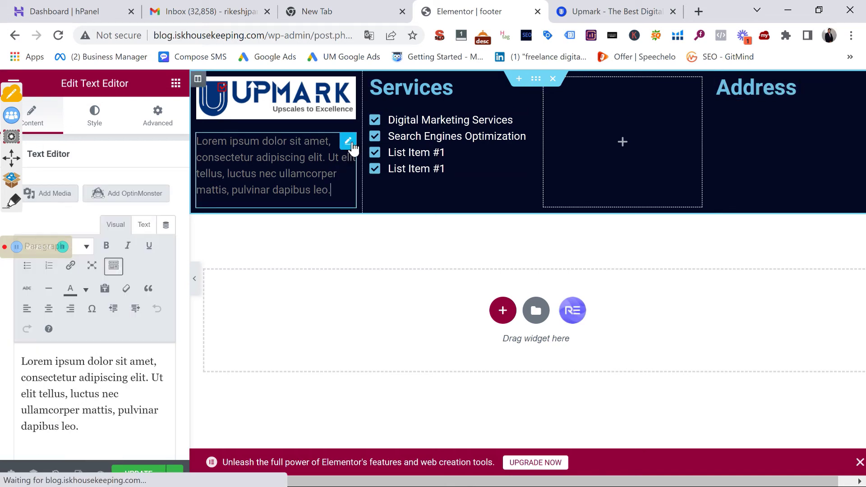
Duplicate the Lorem ipsum paragraph and move the copy under the Address heading
right_click(351, 147)
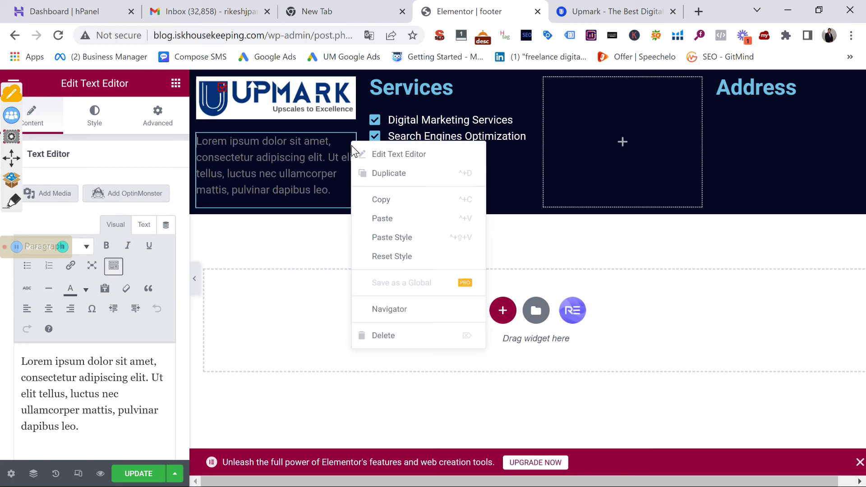
left_click(373, 175)
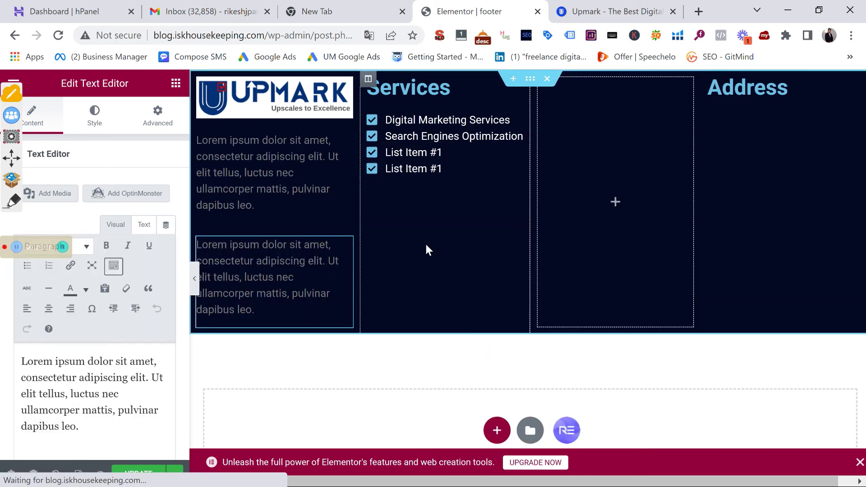
left_click_drag(346, 246, 772, 210)
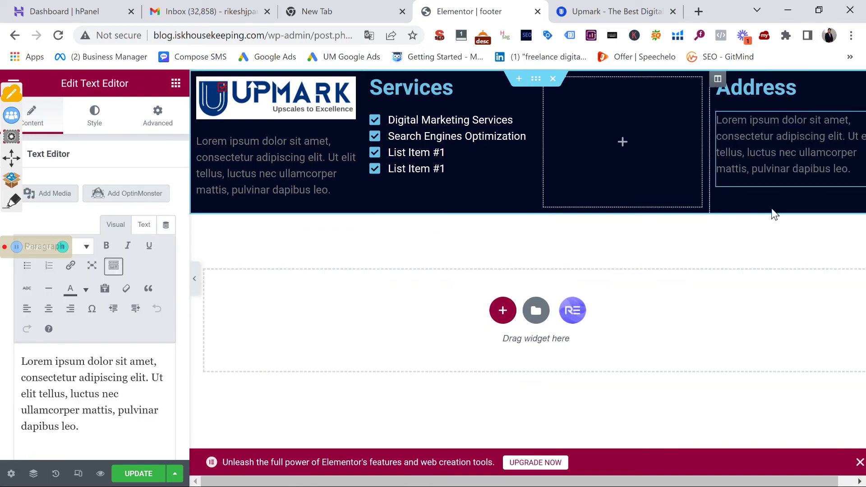
triple_click(785, 170)
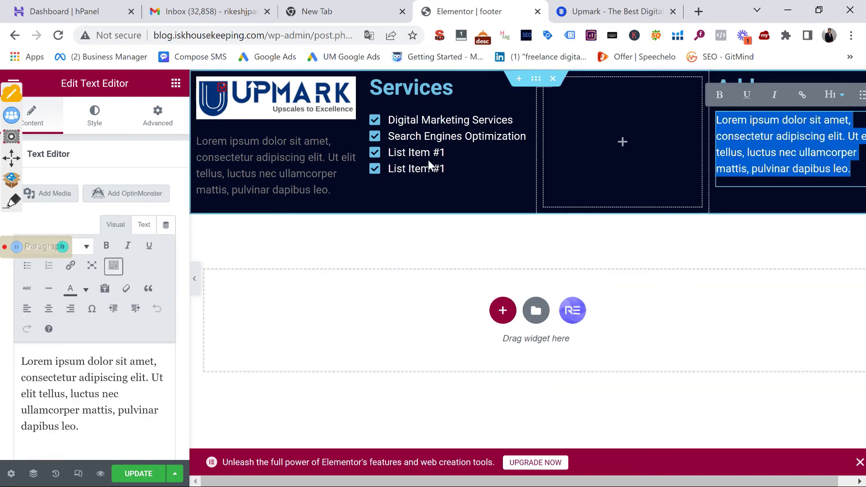
left_click(176, 84)
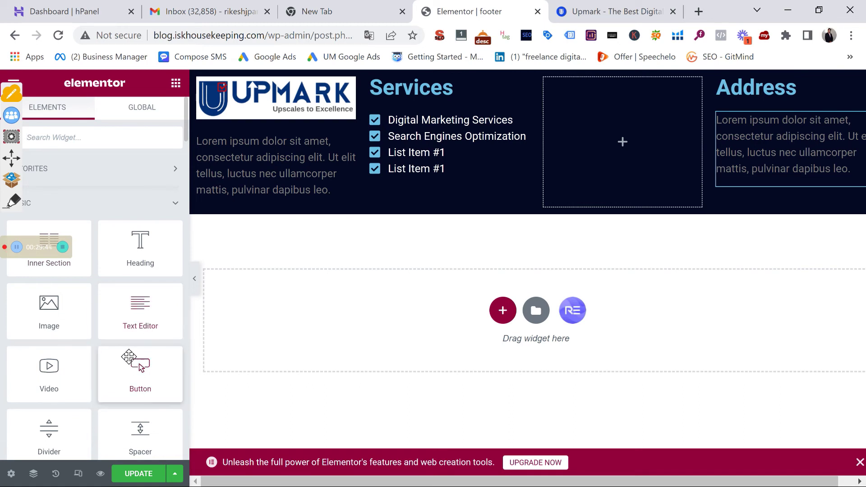
Add a 'Click here' button and Facebook, Twitter, LinkedIn sharing buttons below the Address paragraph
left_click_drag(137, 373, 764, 184)
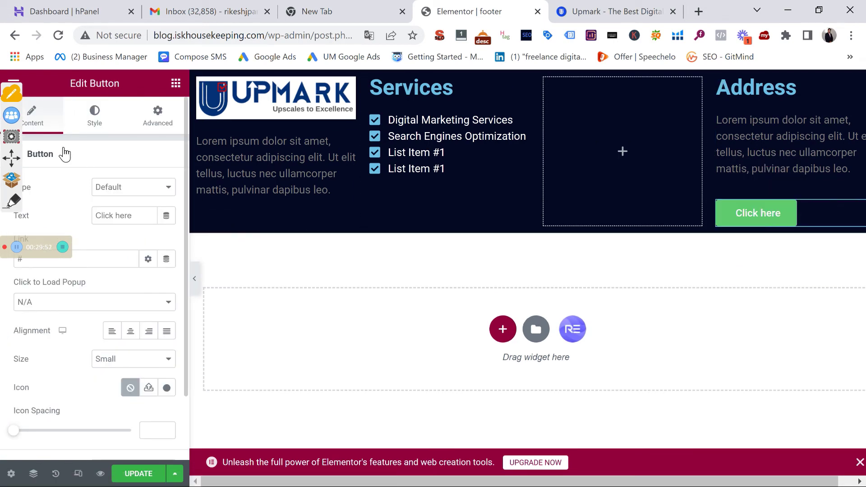
left_click(176, 83)
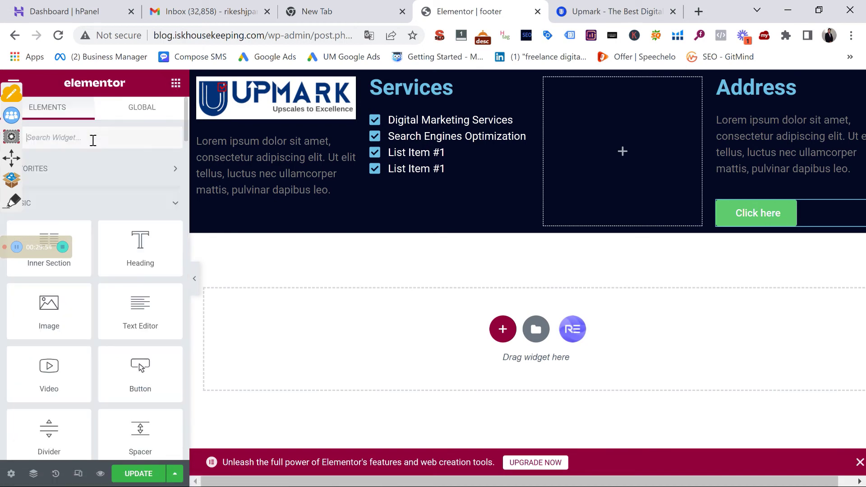
type("social")
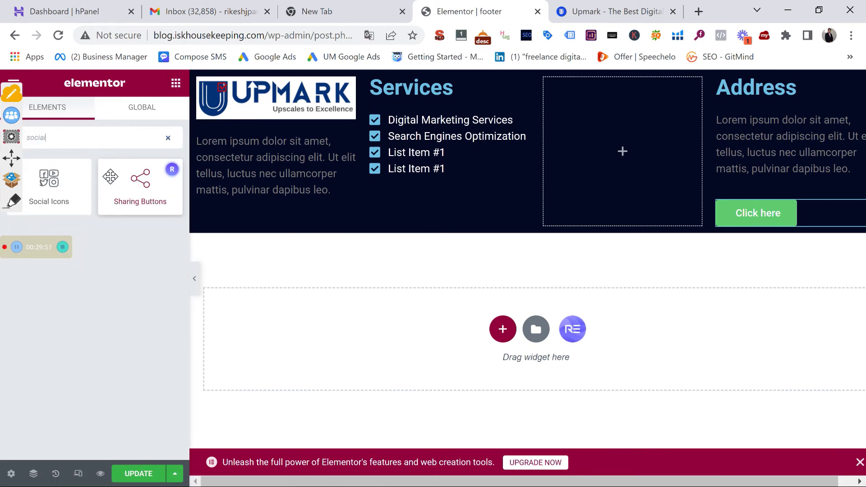
left_click_drag(110, 176, 827, 216)
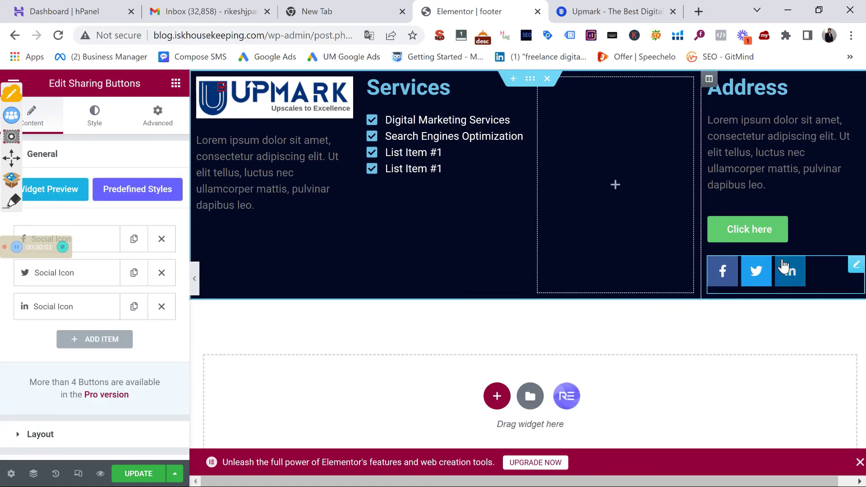
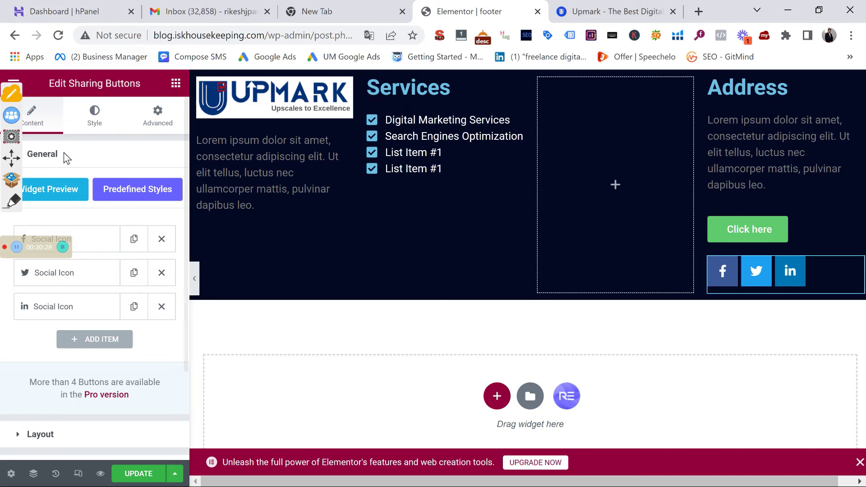
Preview the footer full width, then open the footer section's Advanced margin and padding settings
left_click(198, 279)
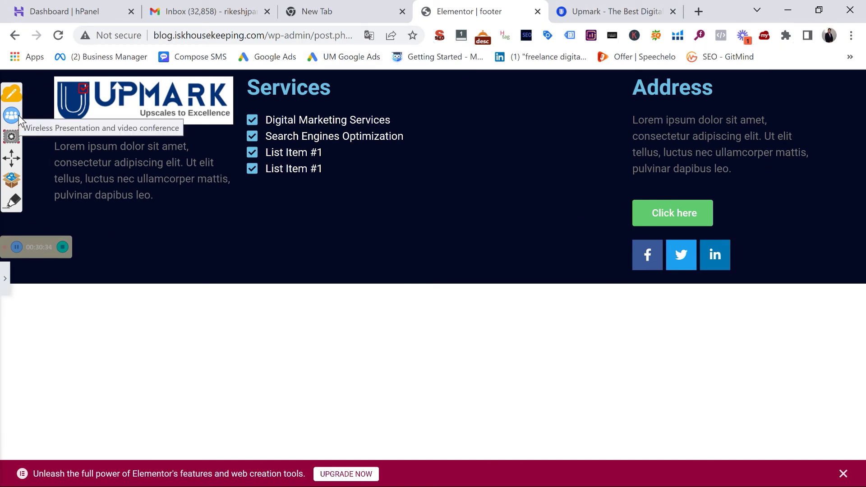
left_click(6, 279)
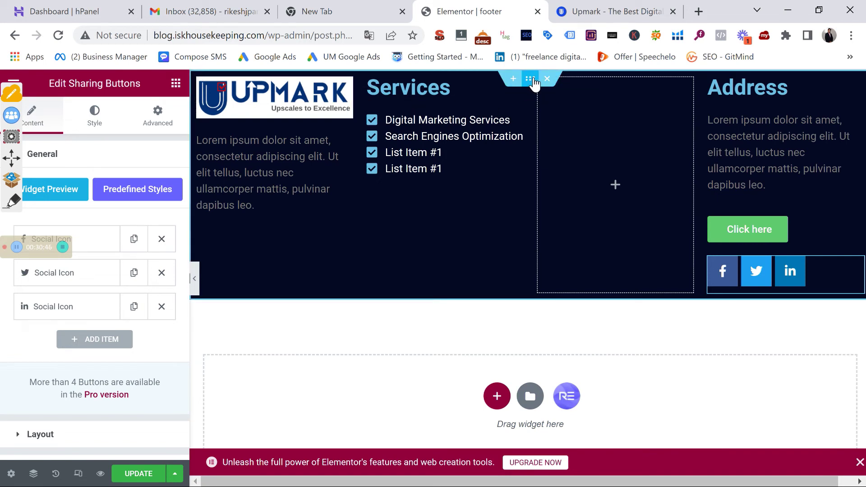
left_click(530, 81)
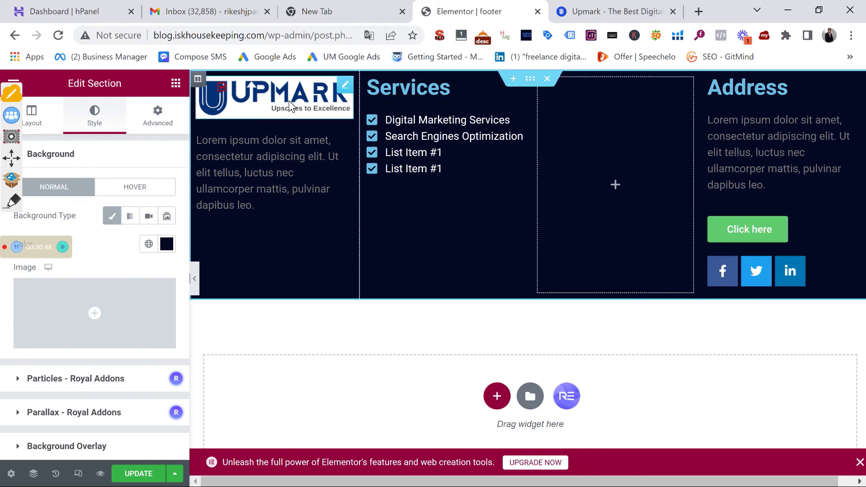
left_click(155, 114)
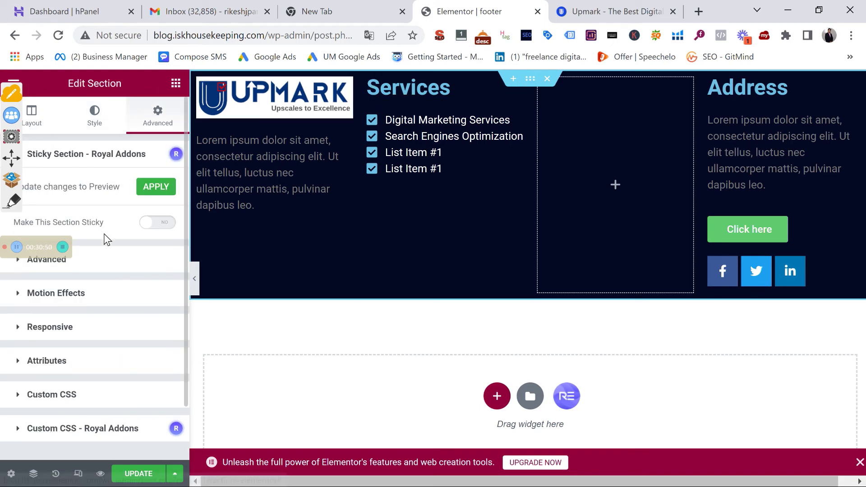
left_click(101, 265)
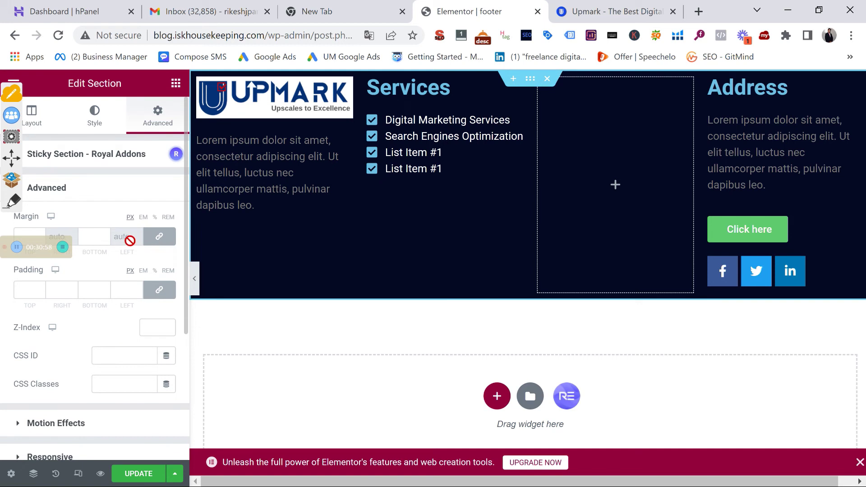
Try top/bottom margins of 5 and 8, then set the footer section's margin to 0
left_click(39, 234)
type("5")
left_click(40, 234)
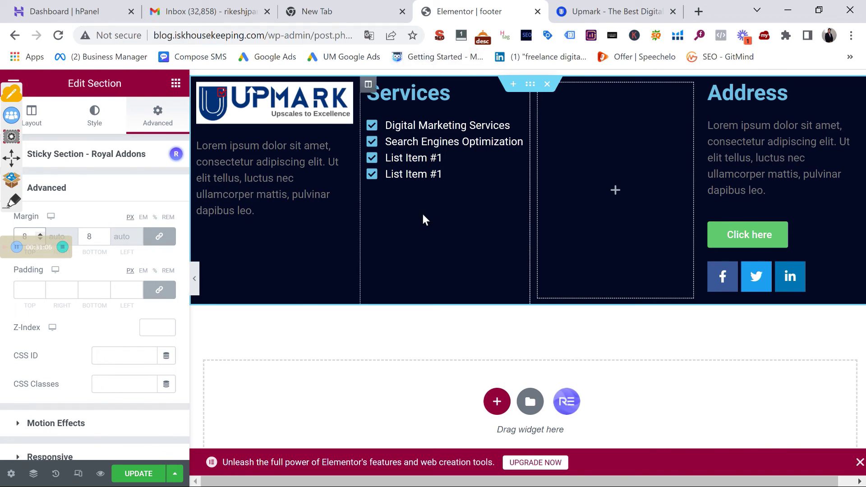
double_click(29, 236)
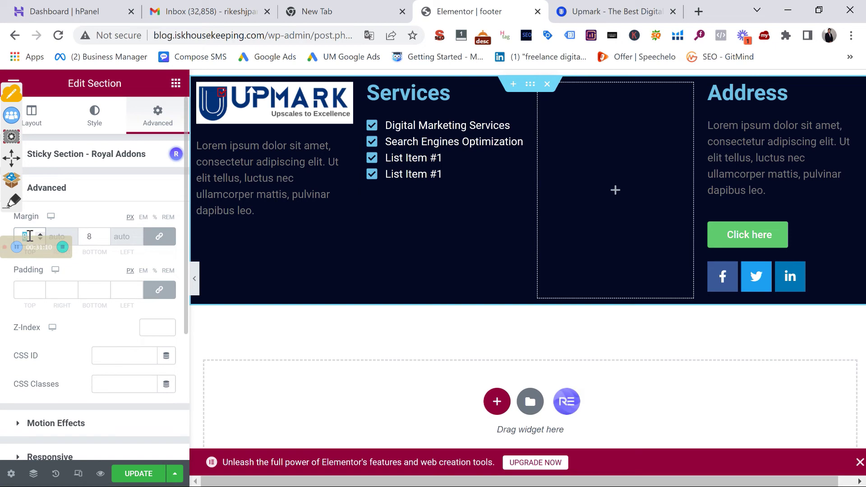
type("0")
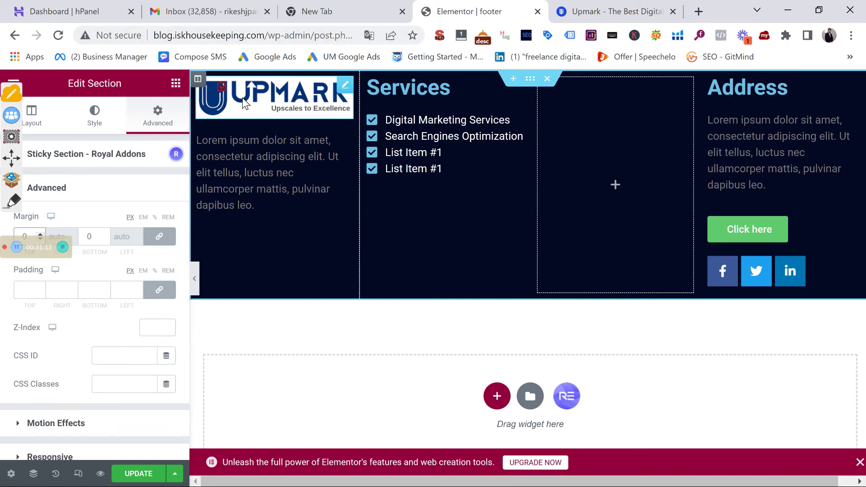
left_click(198, 80)
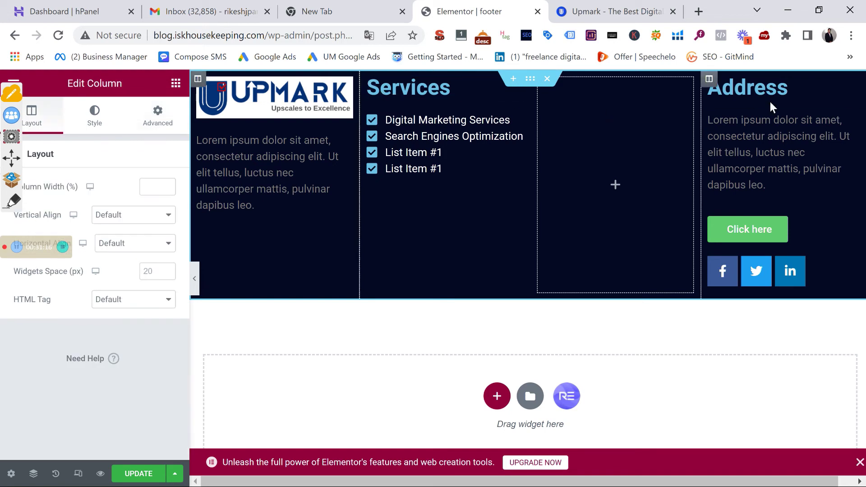
left_click(532, 82)
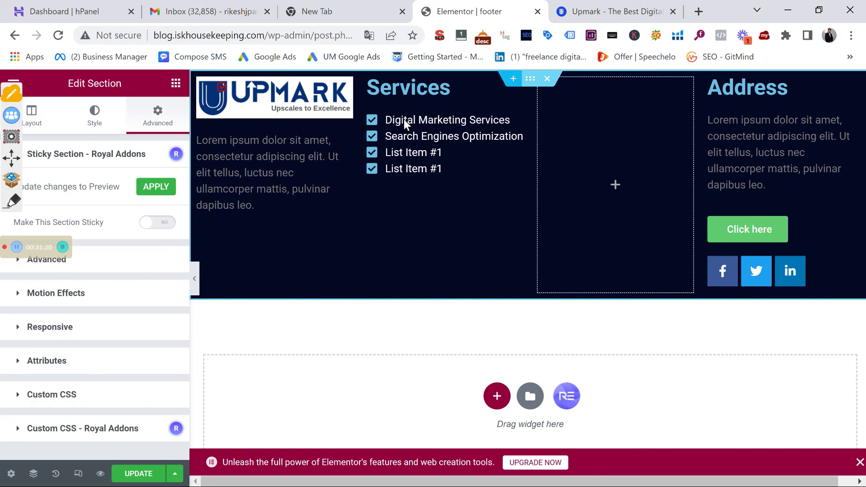
left_click(95, 264)
Set the footer section's linked padding to 2 on all four sides
left_click(29, 289)
type("0")
left_click(159, 290)
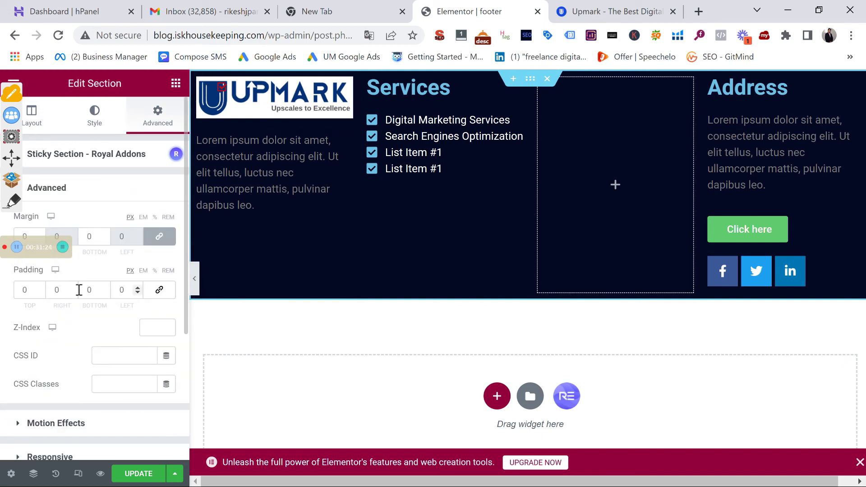
left_click(25, 290)
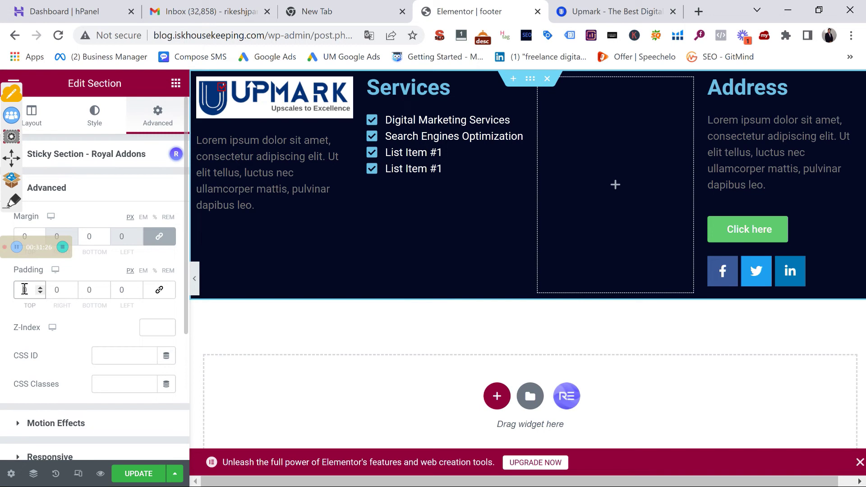
left_click(160, 290)
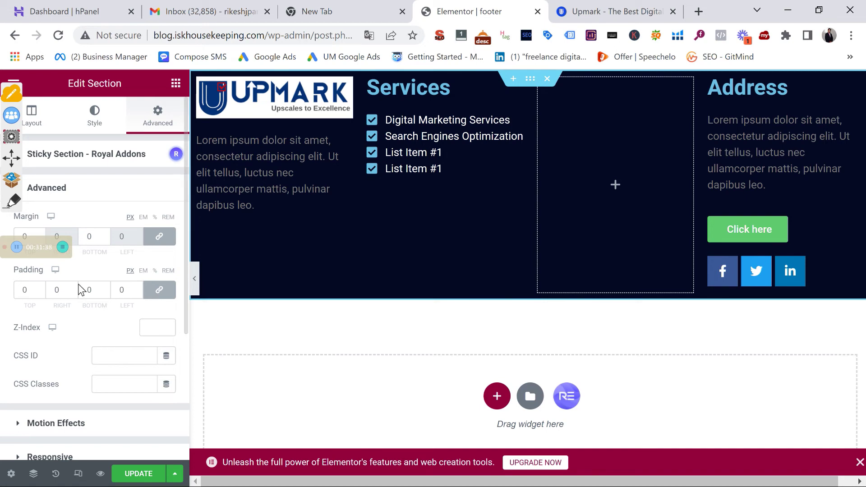
left_click(40, 288)
left_click(40, 287)
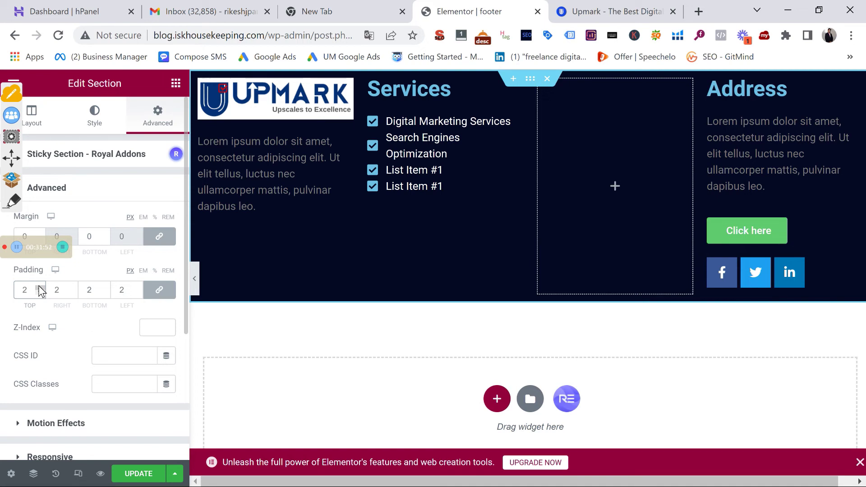
Unlink the padding and raise the top to 15 and the bottom to 18
left_click(160, 291)
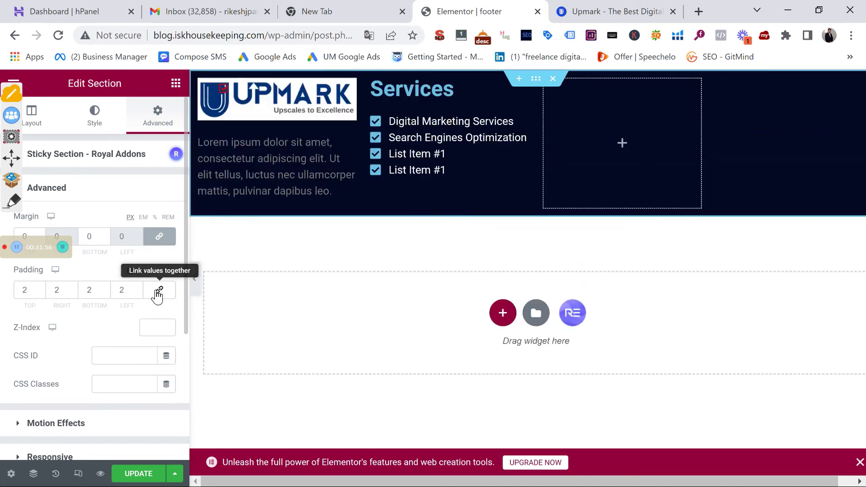
left_click(40, 289)
left_click(40, 288)
left_click(39, 287)
left_click(39, 288)
left_click(40, 288)
left_click_drag(106, 288, 106, 287)
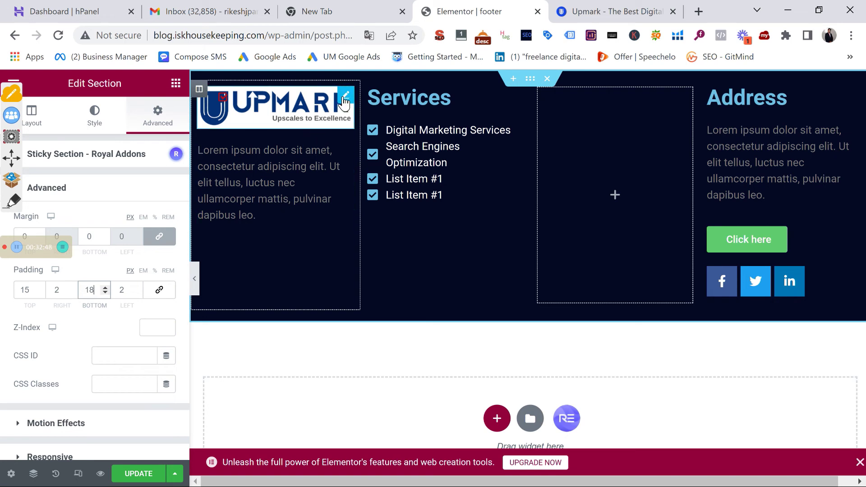
left_click(199, 90)
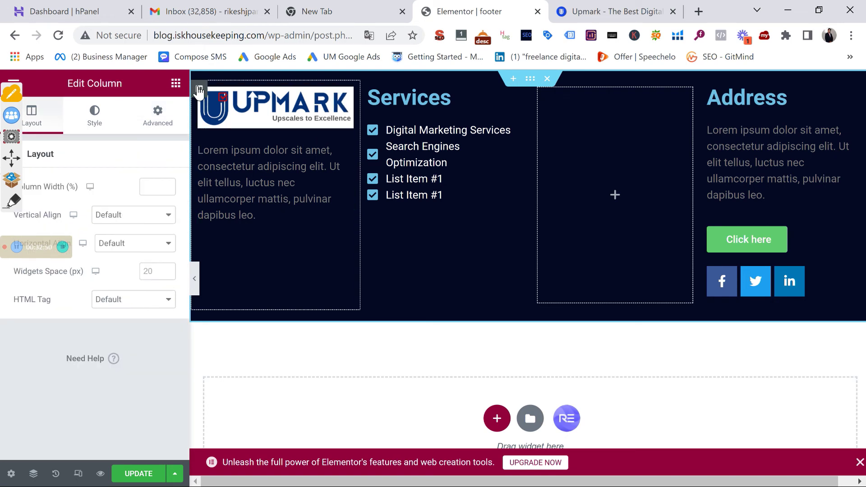
Drag the UPMARK logo under Services, undo the move, and open the editor's main menu
left_click(163, 129)
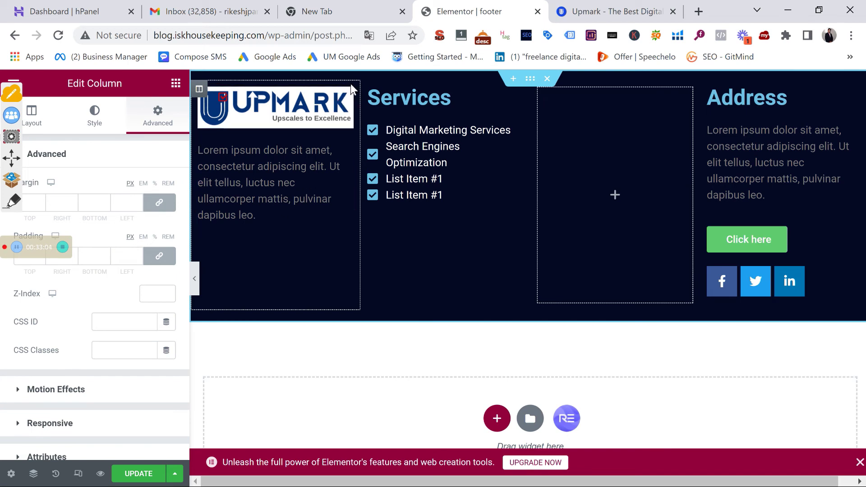
left_click_drag(352, 88, 440, 131)
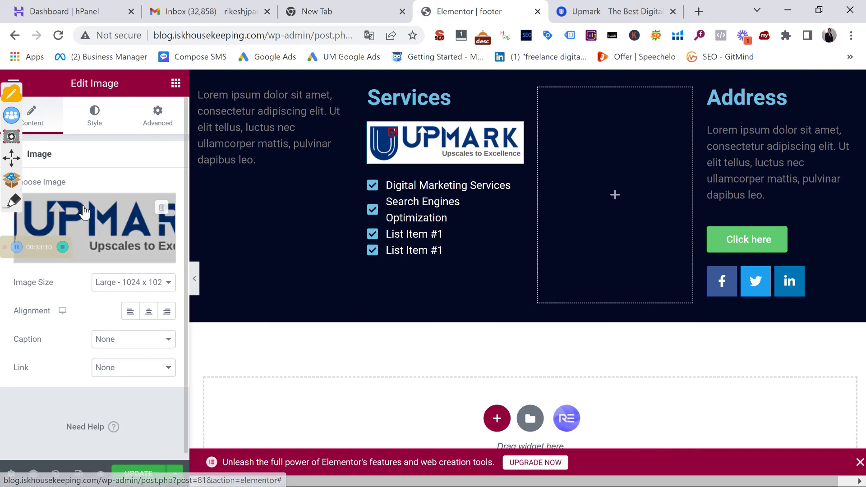
left_click(156, 115)
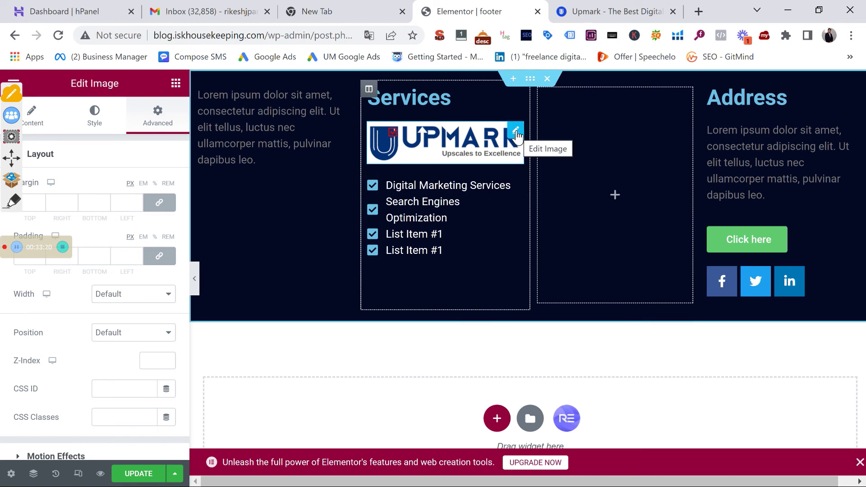
left_click(516, 133)
key("ctrl+z")
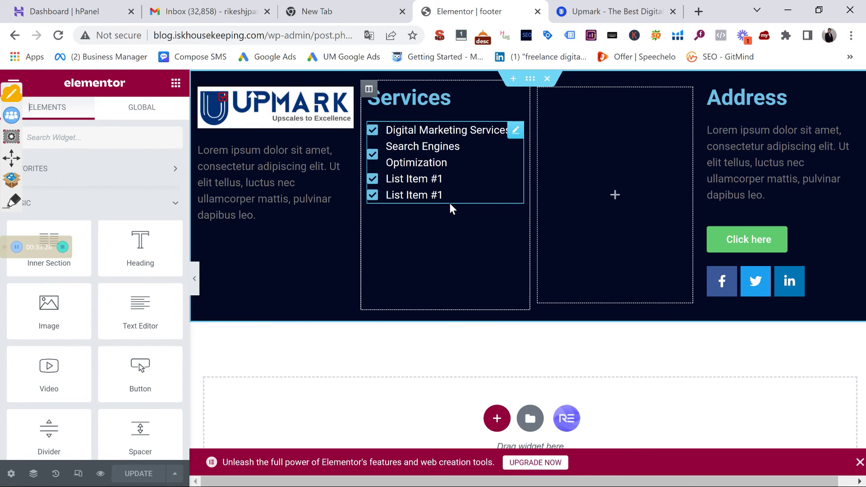
scroll(460, 196, "down", 1)
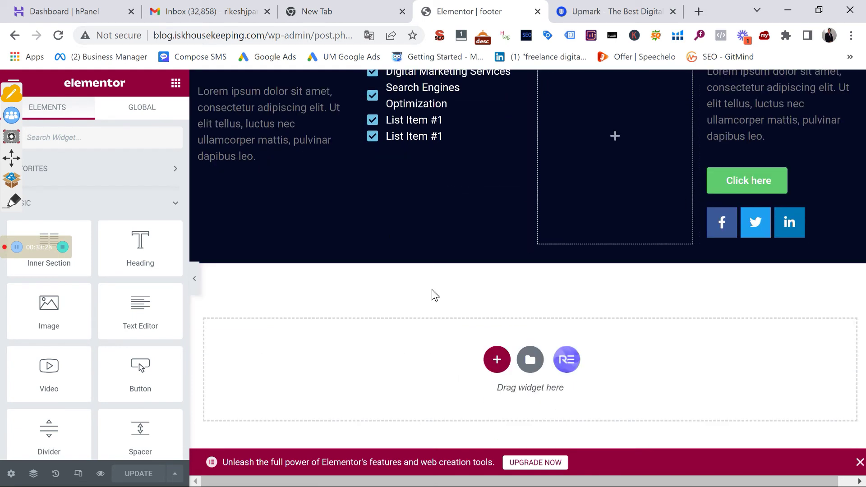
scroll(431, 290, "up", 1)
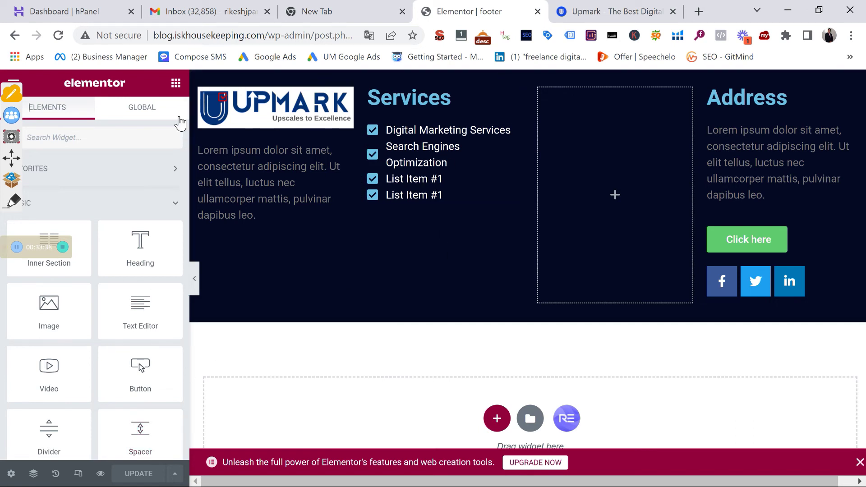
left_click(13, 83)
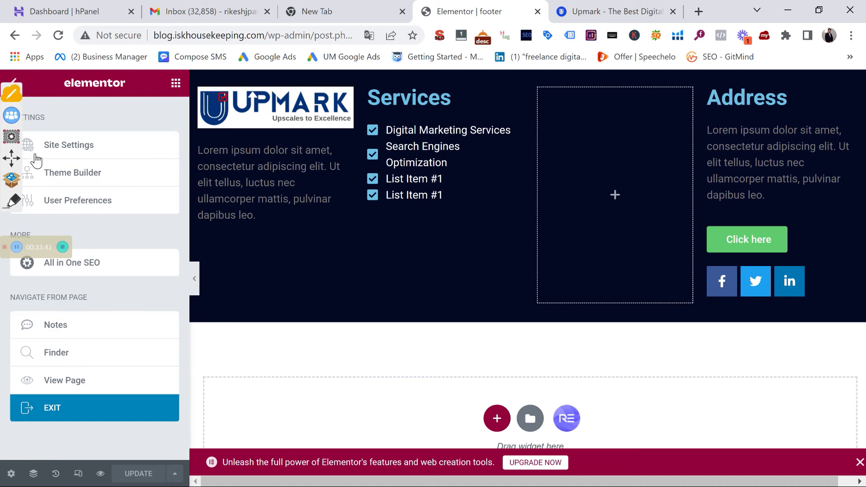
Exit the editor and open Header 1 for editing from the Royal Addons Theme Builder
left_click(82, 404)
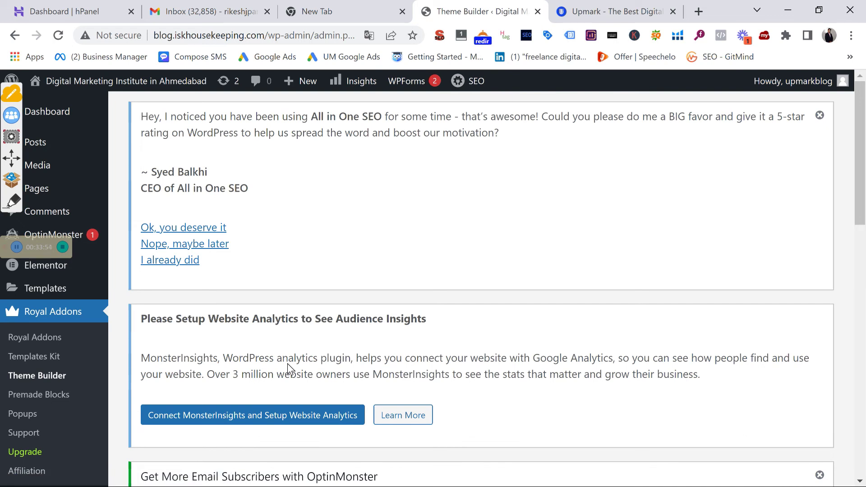
scroll(499, 434, "down", 15)
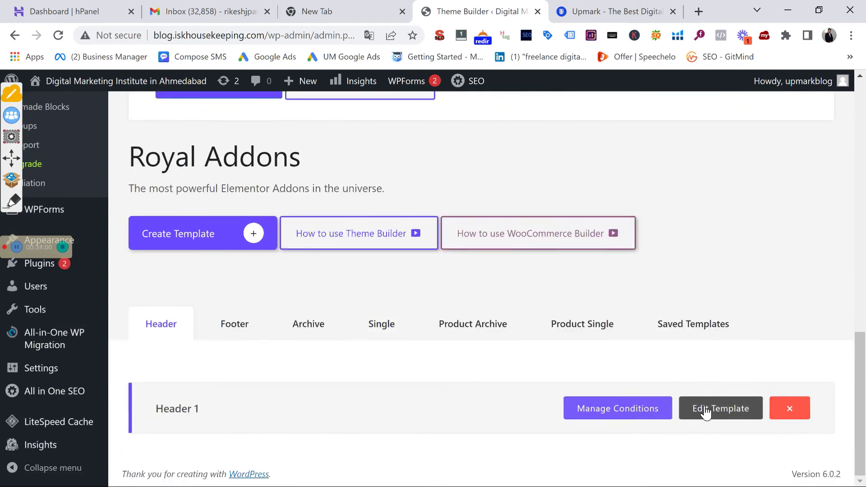
left_click(717, 420)
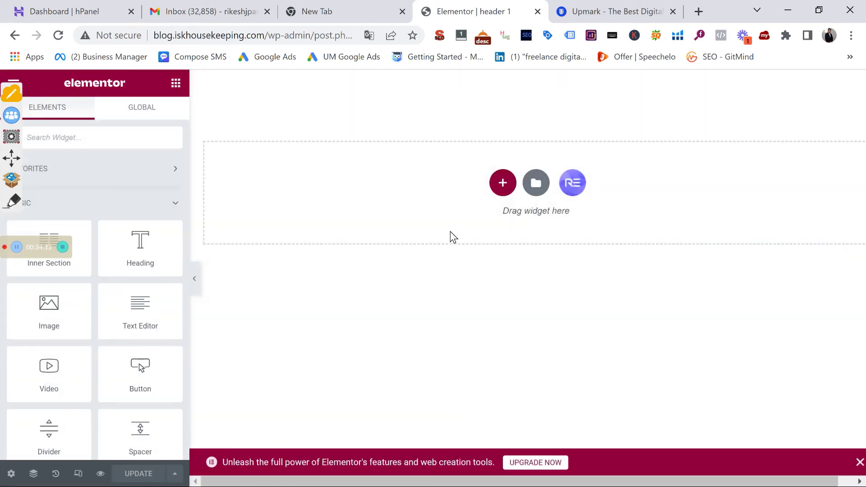
Insert the Royal Addons Nav Menu v1 block into the header and preview it full width
left_click(571, 185)
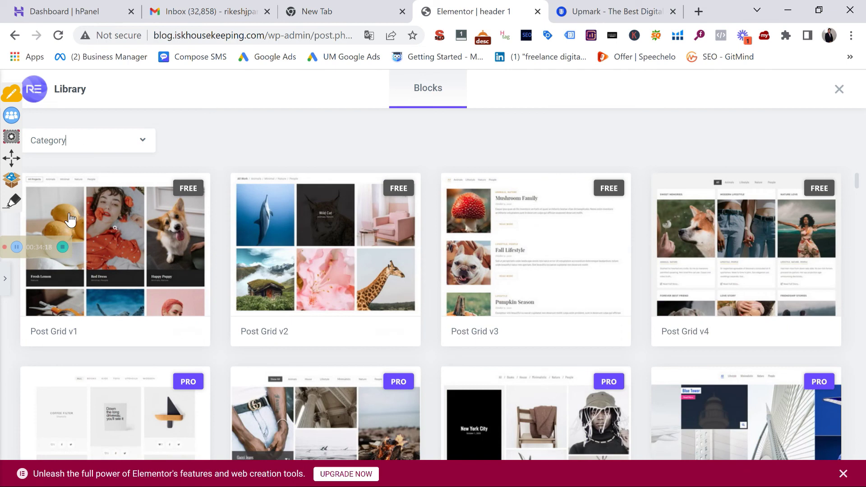
left_click(77, 142)
left_click(82, 233)
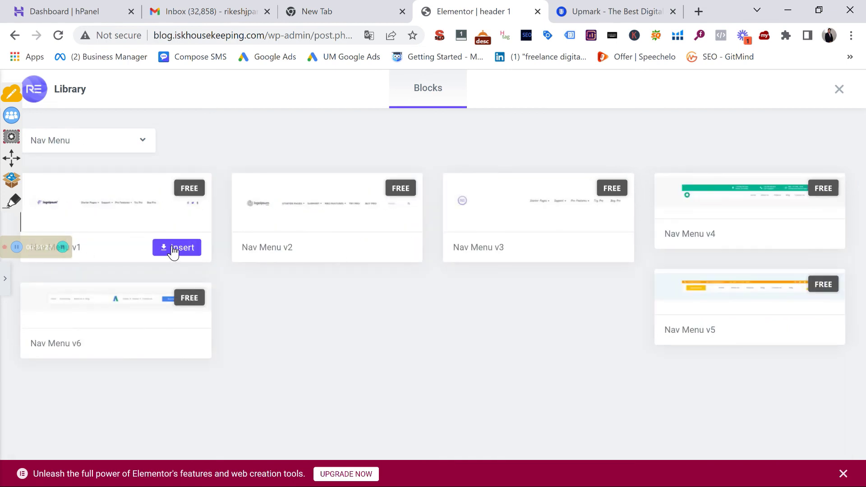
left_click(173, 248)
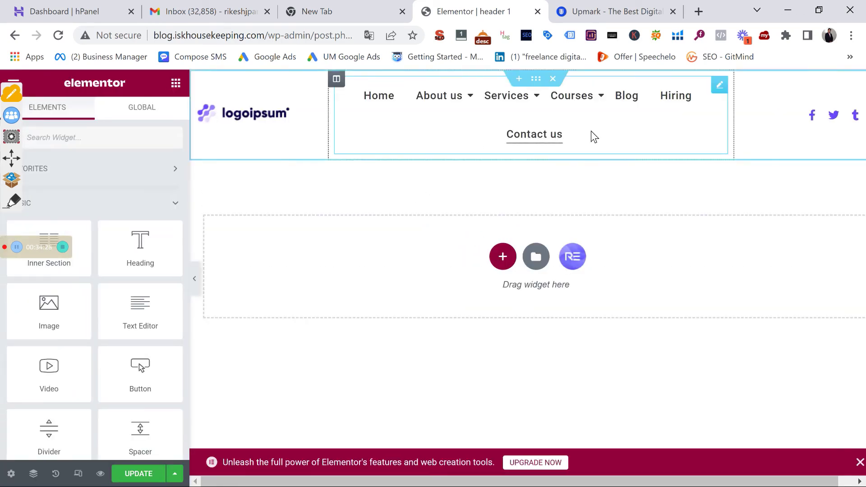
left_click(197, 282)
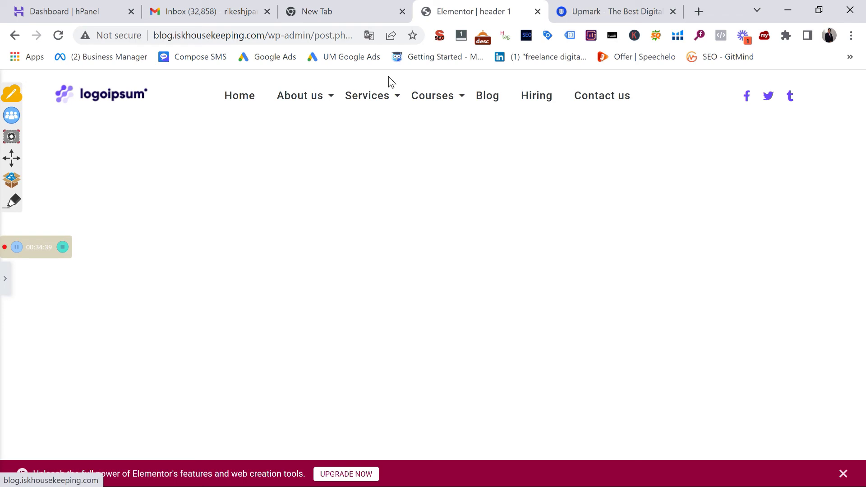
left_click(4, 278)
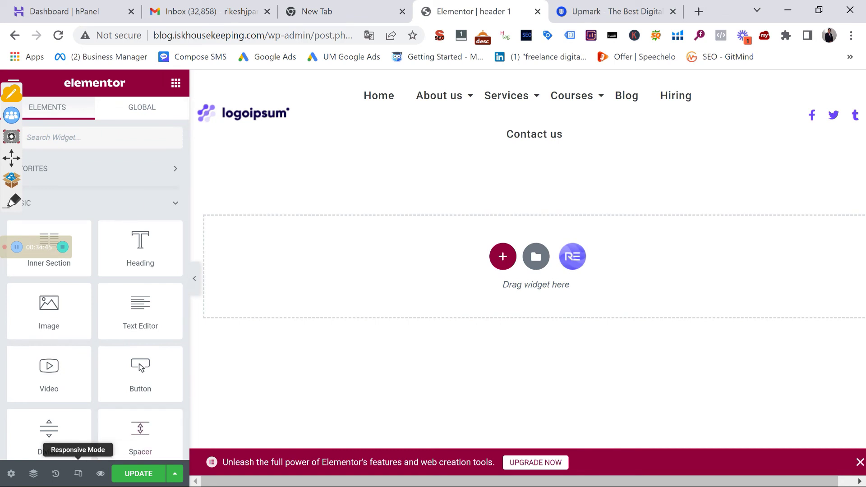
In responsive mode, compare the header's expanded mobile menu with the desktop layout
left_click(78, 474)
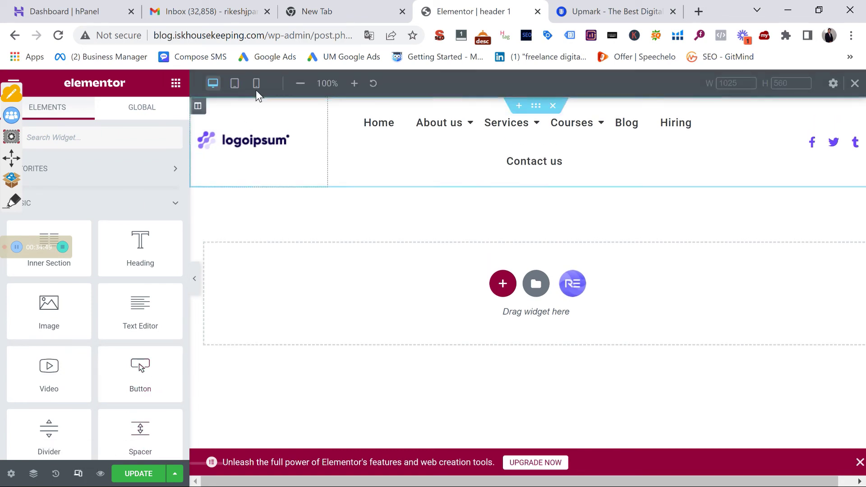
left_click(256, 87)
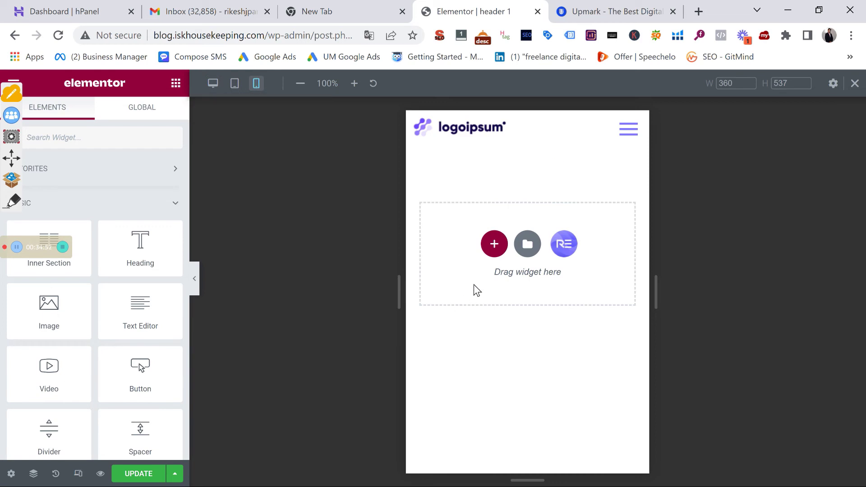
left_click(625, 135)
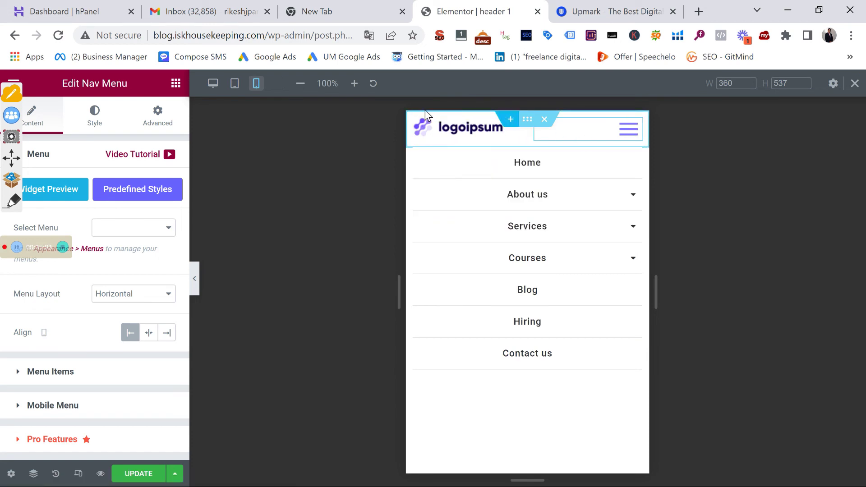
left_click(212, 84)
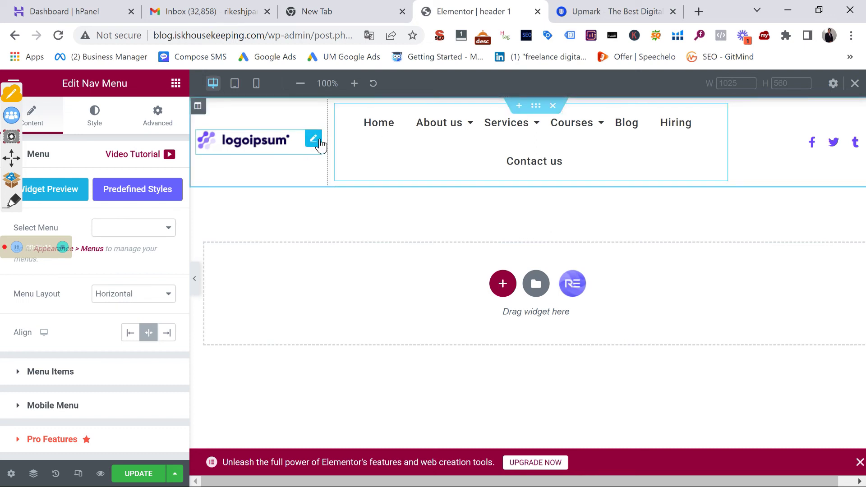
left_click(257, 84)
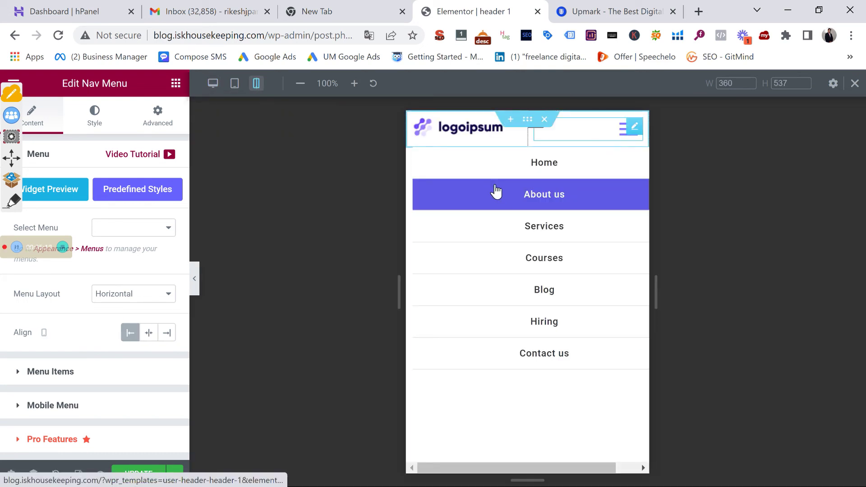
left_click(622, 134)
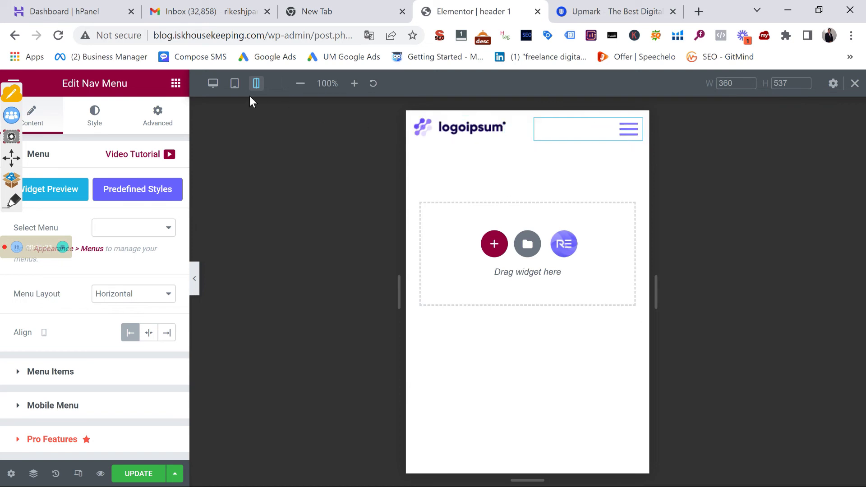
left_click(211, 85)
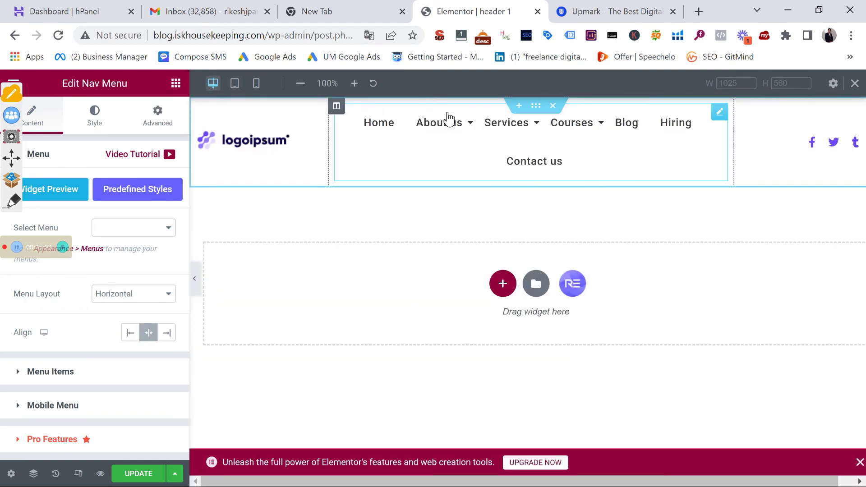
mouse_move(602, 172)
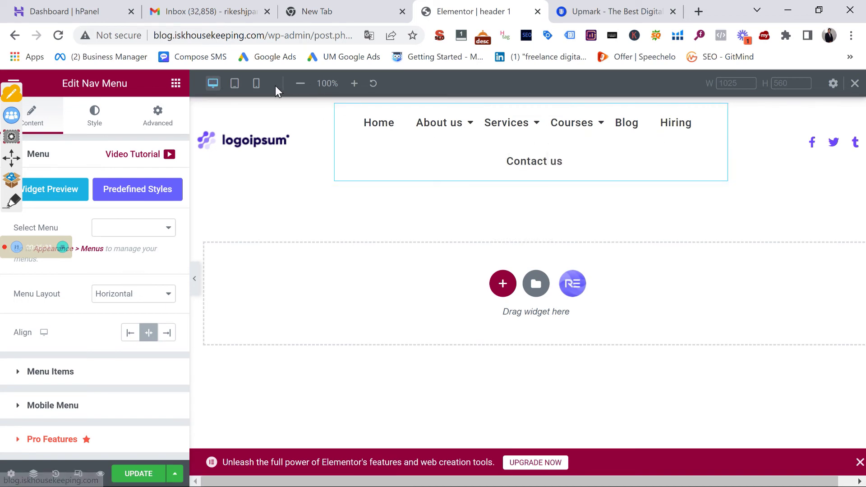
Check the mobile menu's expanded Services submenu, then switch between mobile and desktop, ending on desktop
left_click(258, 86)
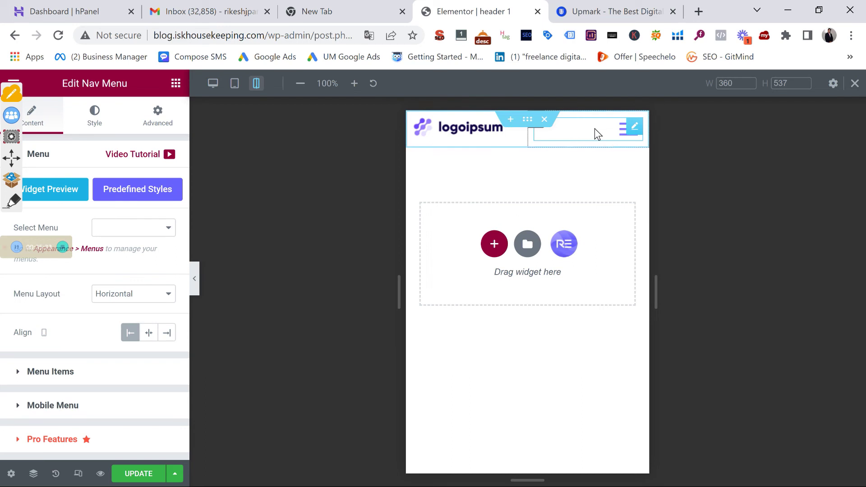
left_click(621, 135)
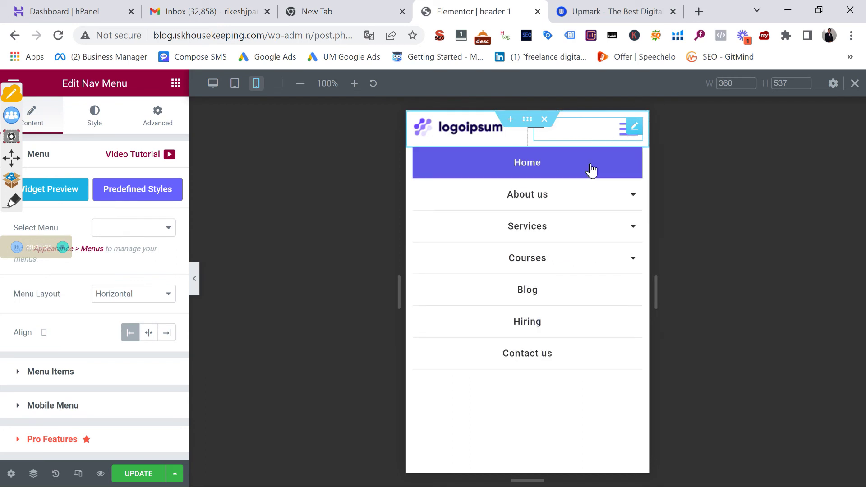
left_click(637, 235)
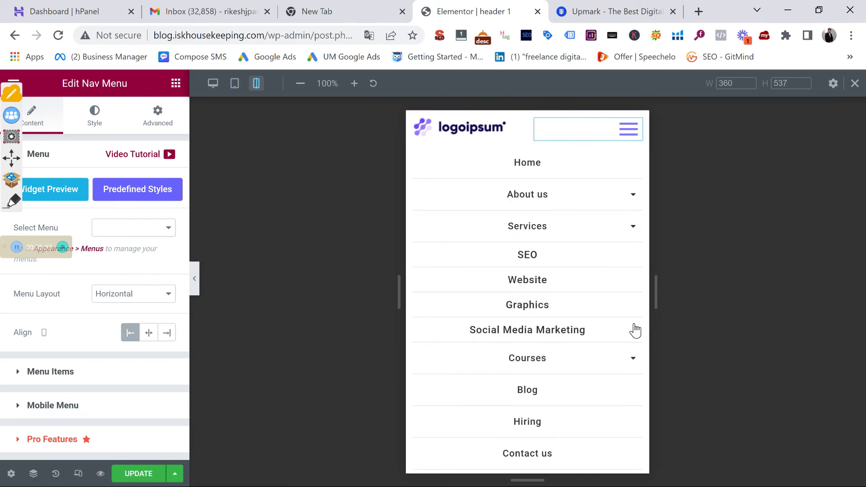
left_click(215, 86)
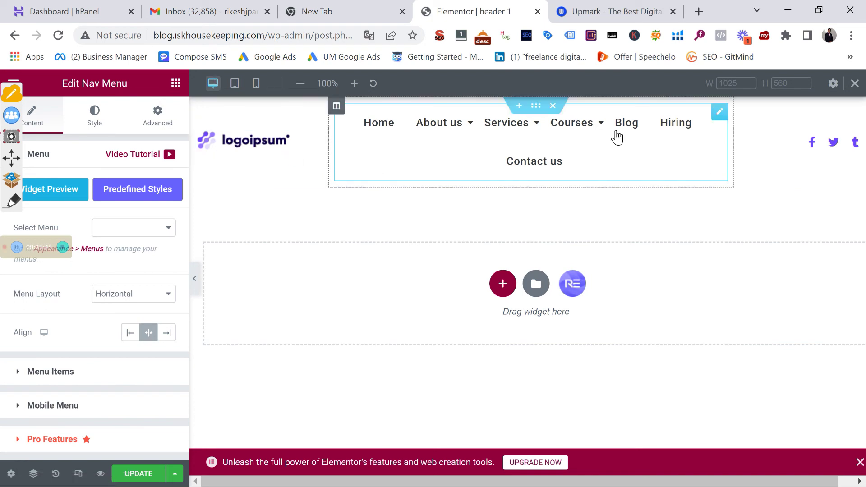
left_click(256, 83)
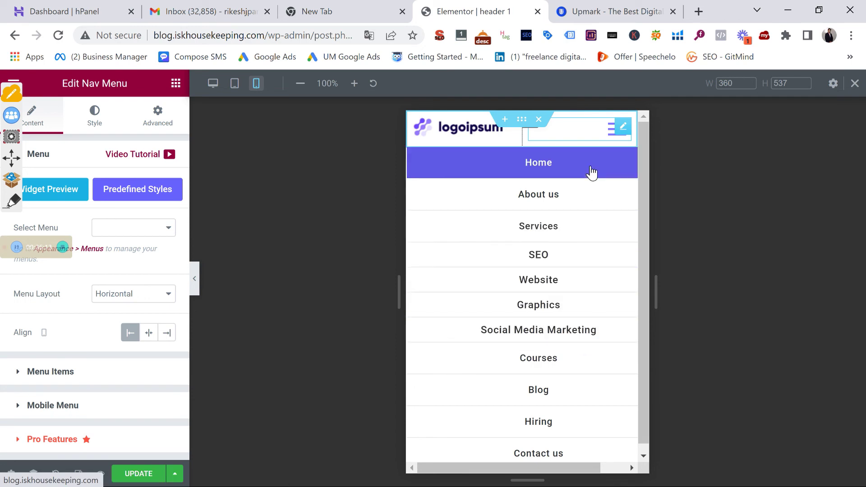
left_click(213, 83)
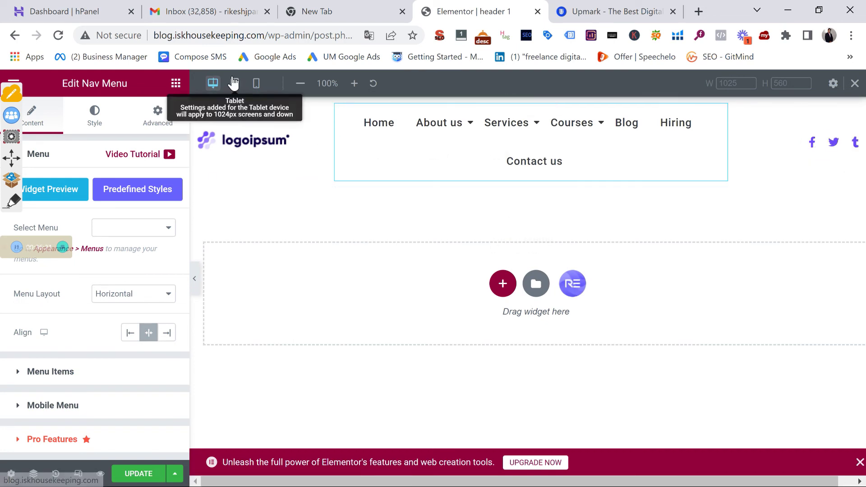
left_click(255, 84)
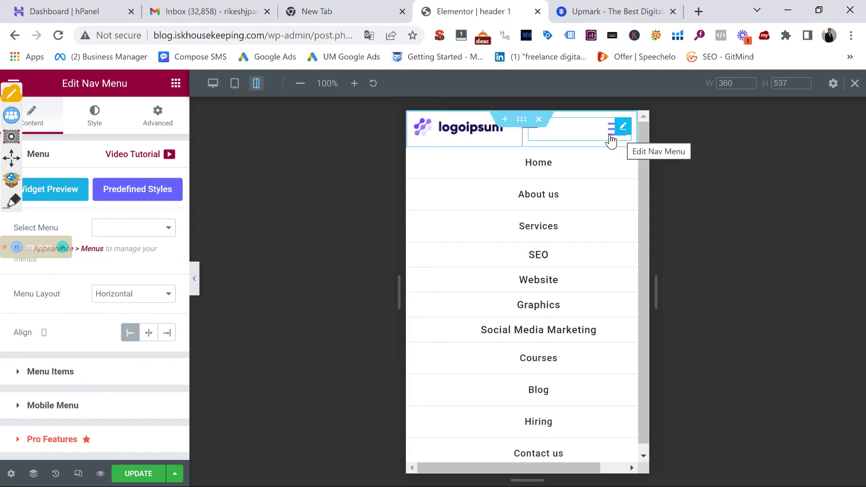
left_click(213, 83)
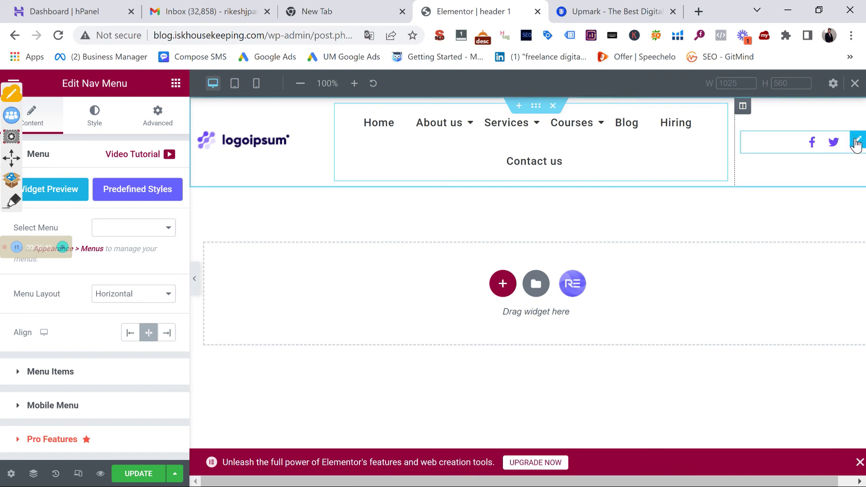
Open the social icons widget's Advanced > Responsive visibility options
left_click(857, 141)
left_click(166, 128)
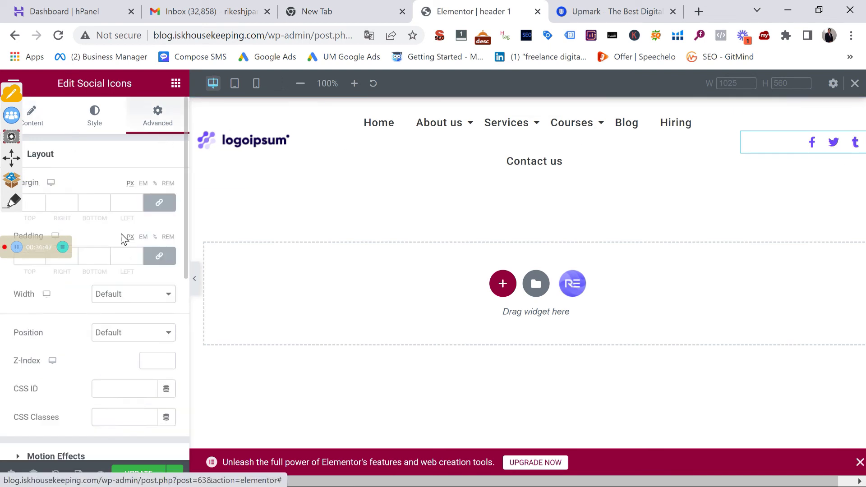
scroll(105, 336, "down", 8)
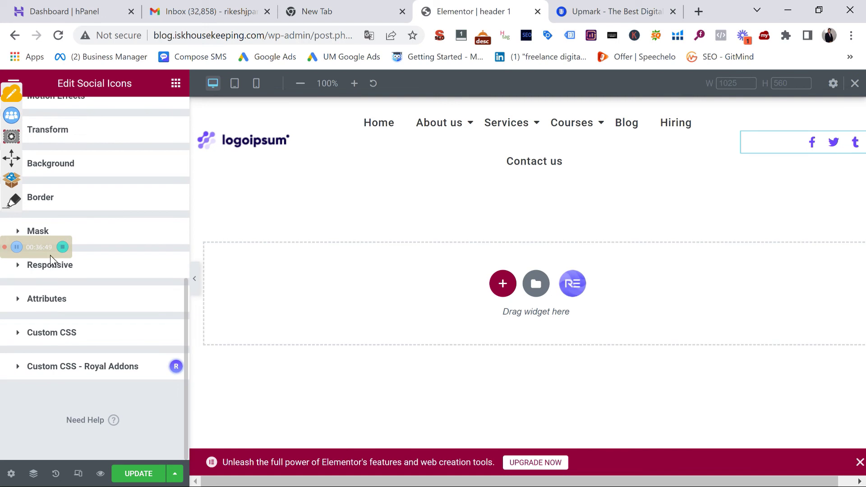
left_click(49, 267)
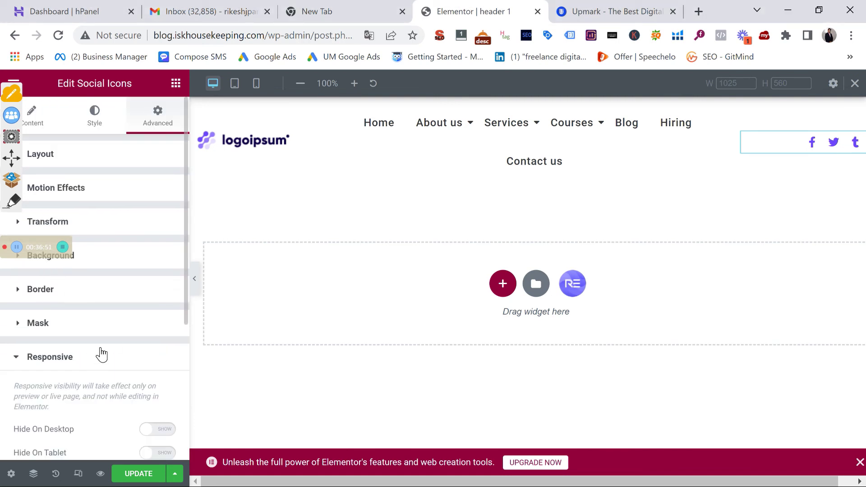
scroll(93, 345, "down", 5)
scroll(97, 350, "up", 5)
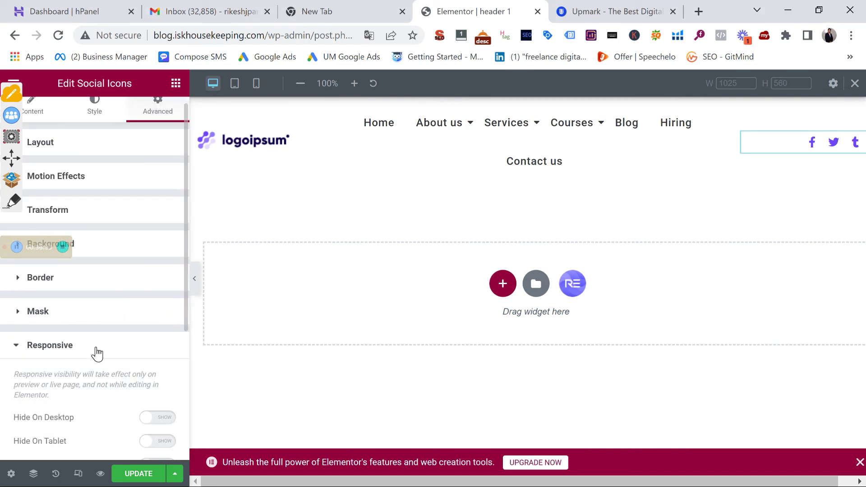
scroll(113, 323, "up", 1)
scroll(110, 334, "down", 5)
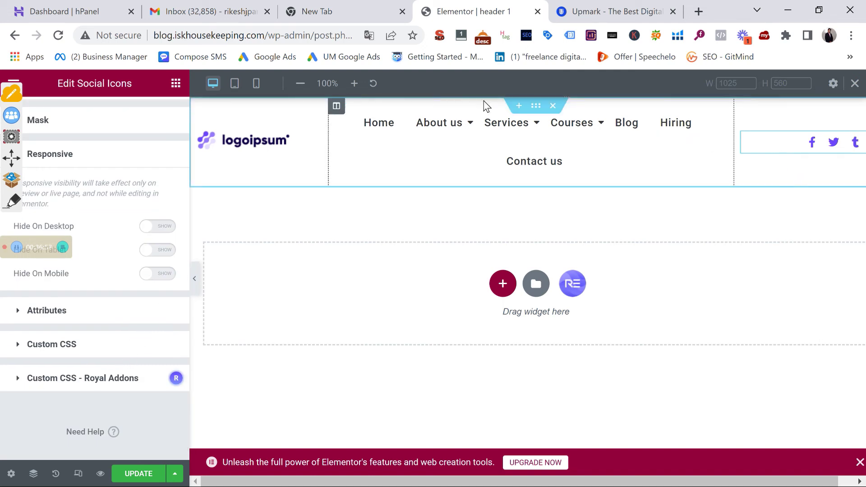
Turn on Hide On Tablet for the social icons column and preview at mobile width
left_click(743, 111)
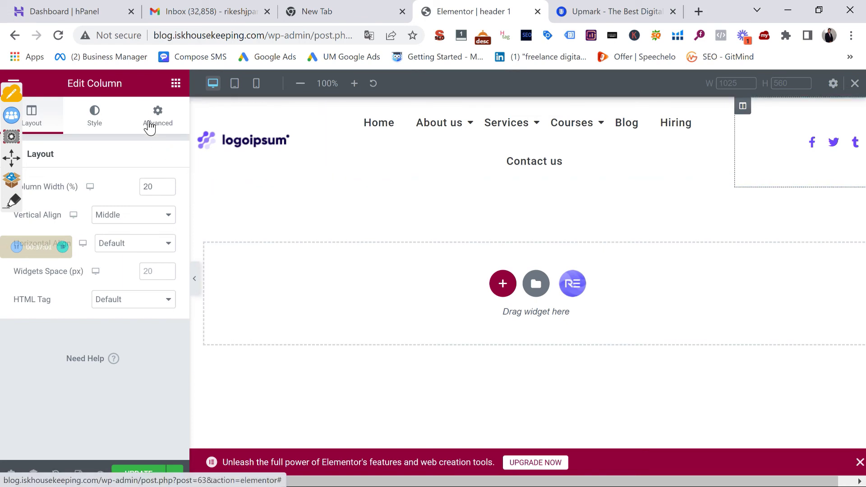
left_click(151, 131)
scroll(94, 398, "down", 3)
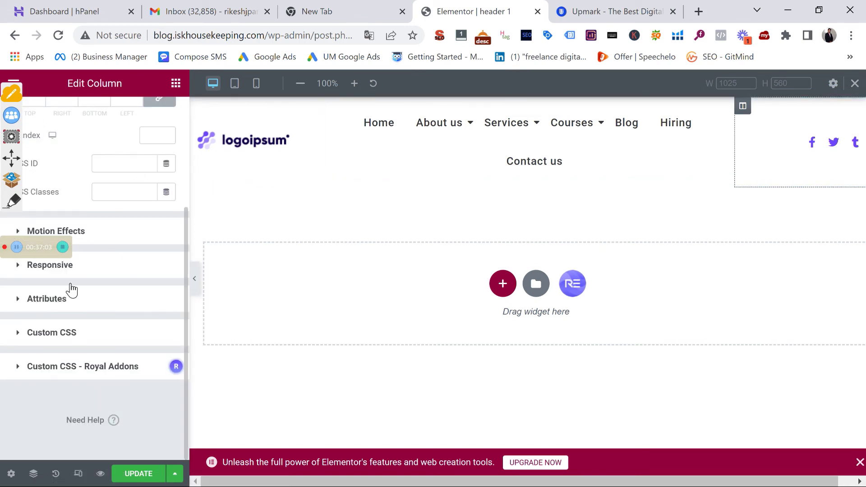
left_click(77, 268)
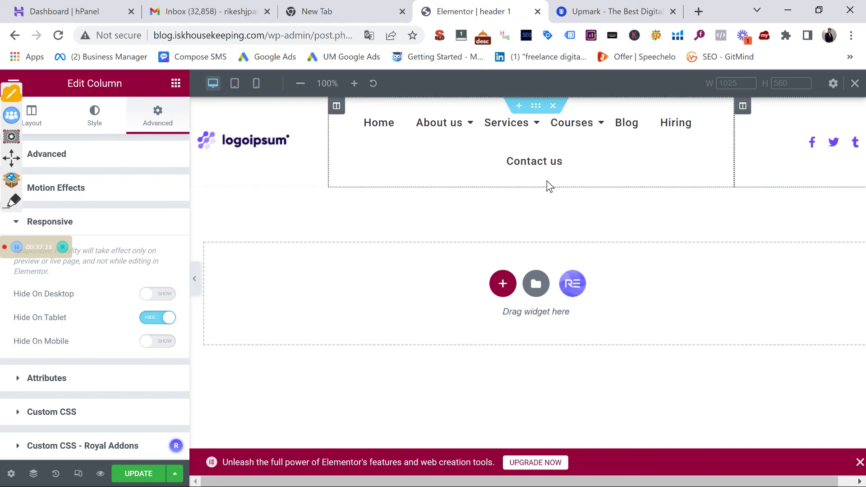
left_click(257, 84)
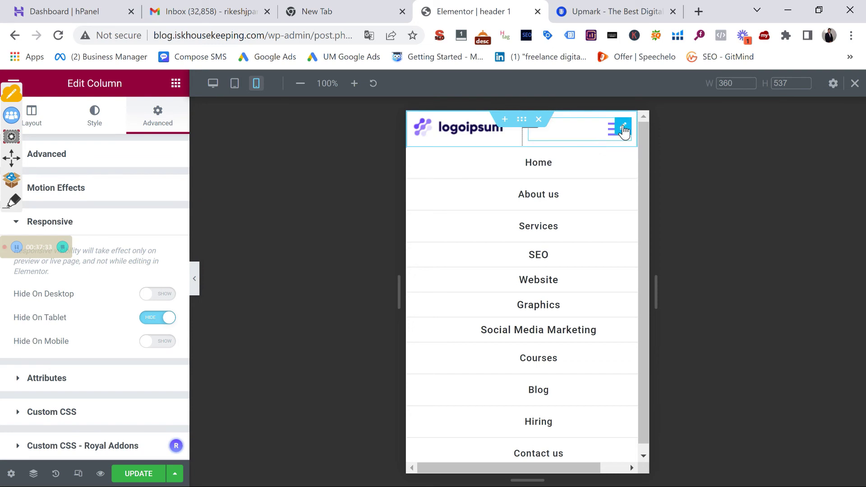
Open the nav menu widget's Advanced > Responsive visibility settings
left_click(624, 131)
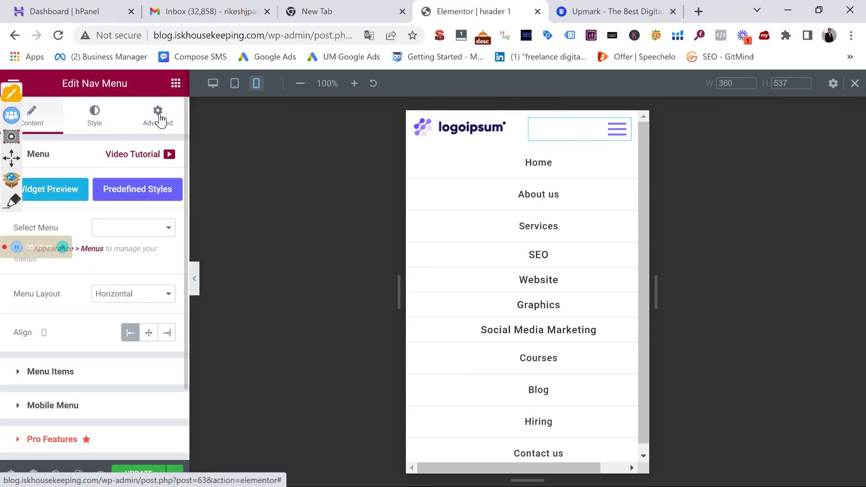
left_click(158, 114)
scroll(61, 357, "down", 10)
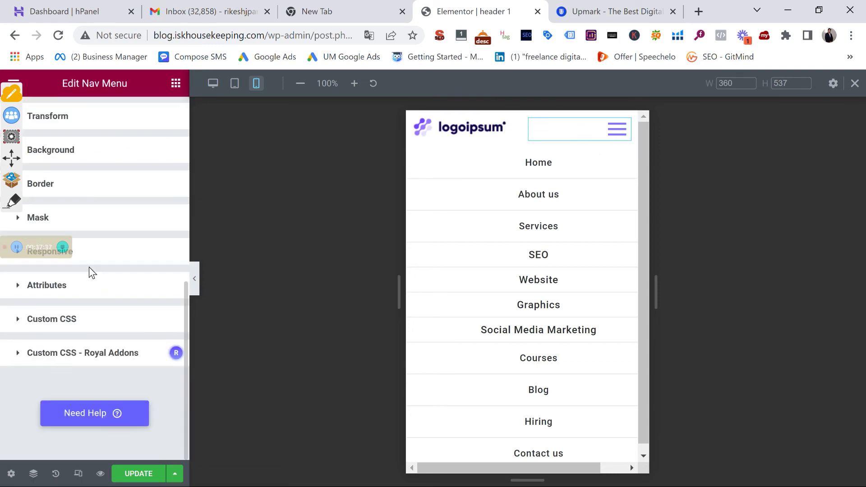
scroll(104, 250, "up", 5)
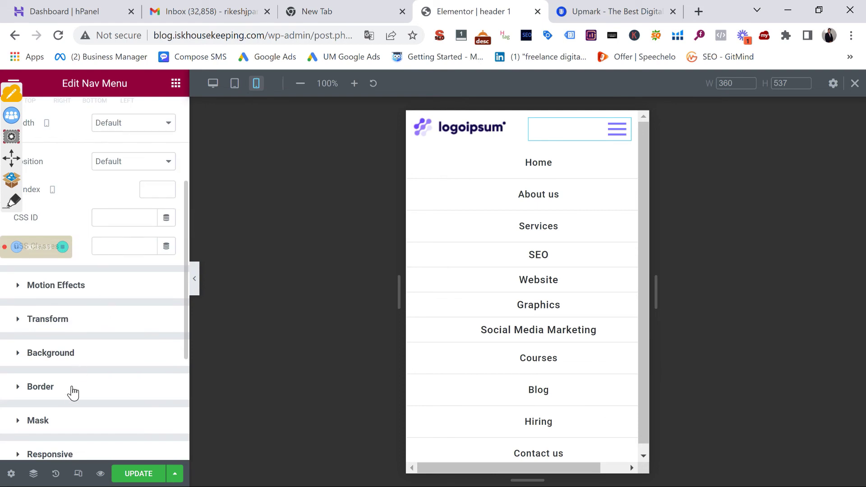
scroll(72, 392, "down", 5)
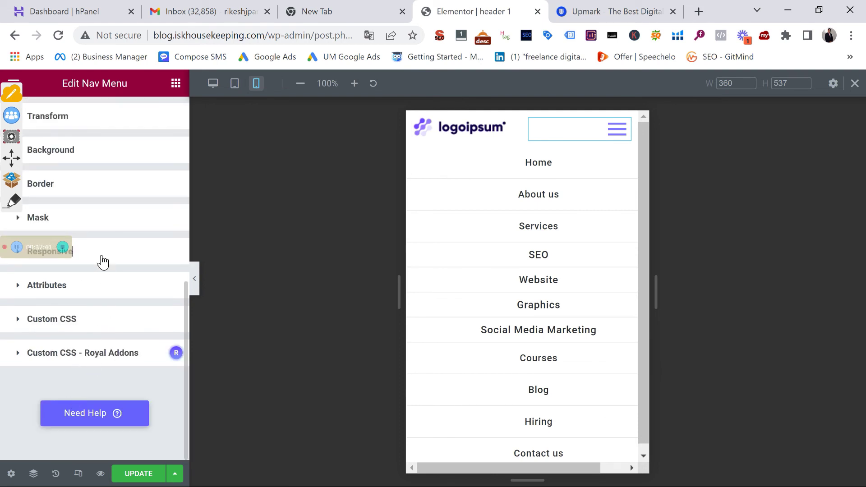
left_click(102, 259)
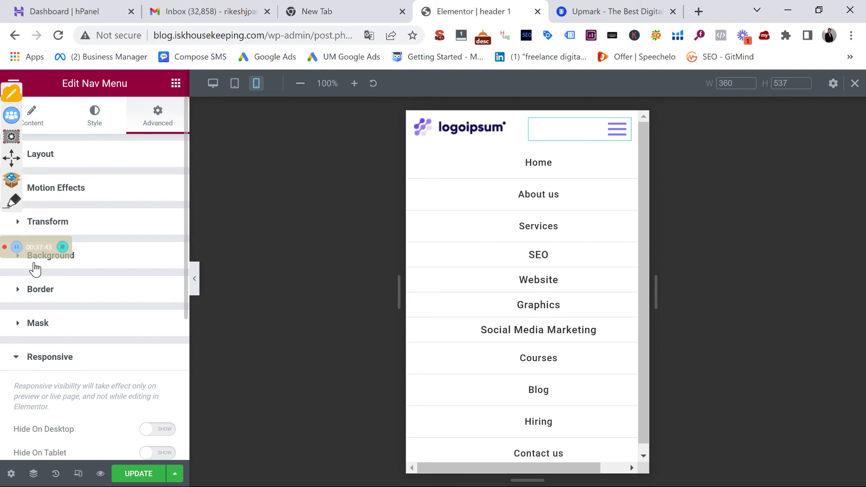
left_click(83, 261)
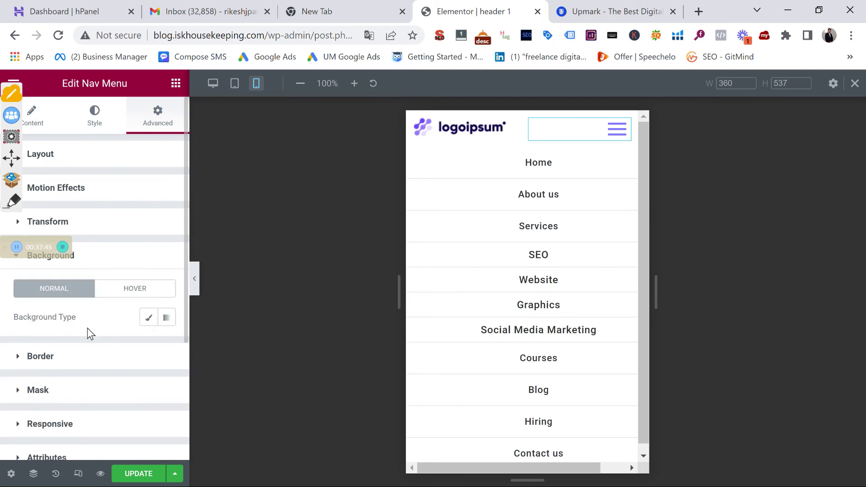
scroll(53, 404, "down", 4)
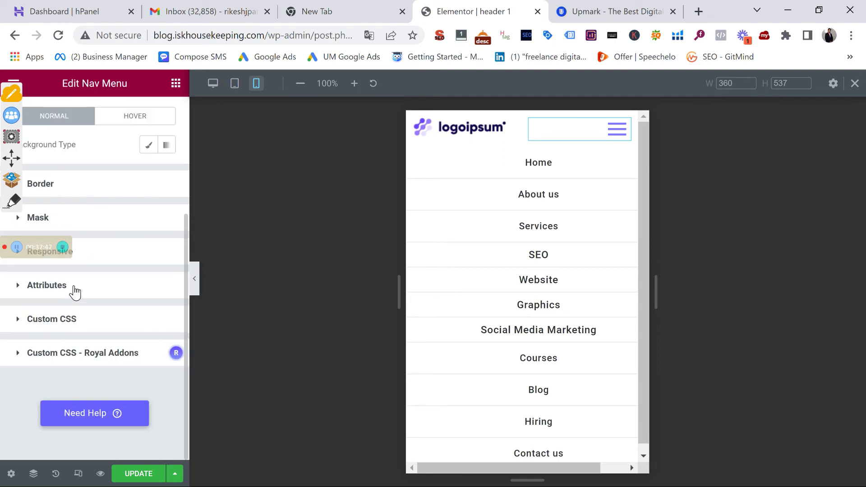
left_click(107, 256)
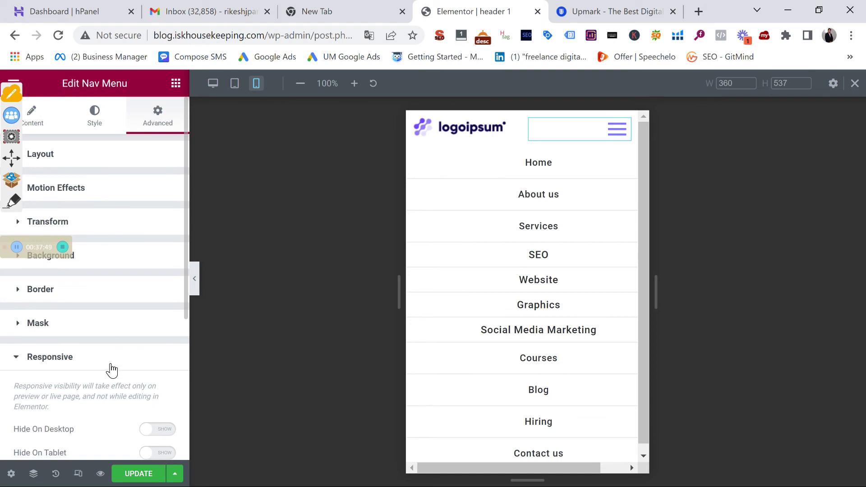
scroll(110, 363, "down", 4)
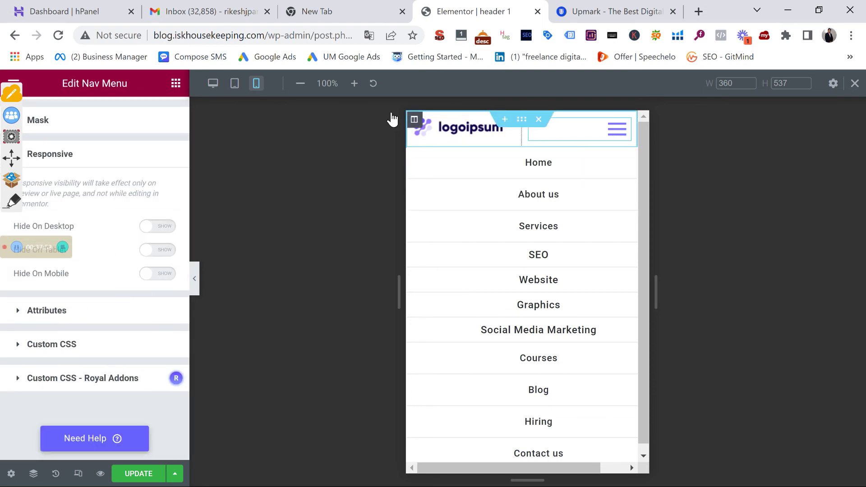
Preview the header at tablet and mobile widths, collapse the mobile menu, and return to desktop
left_click(234, 84)
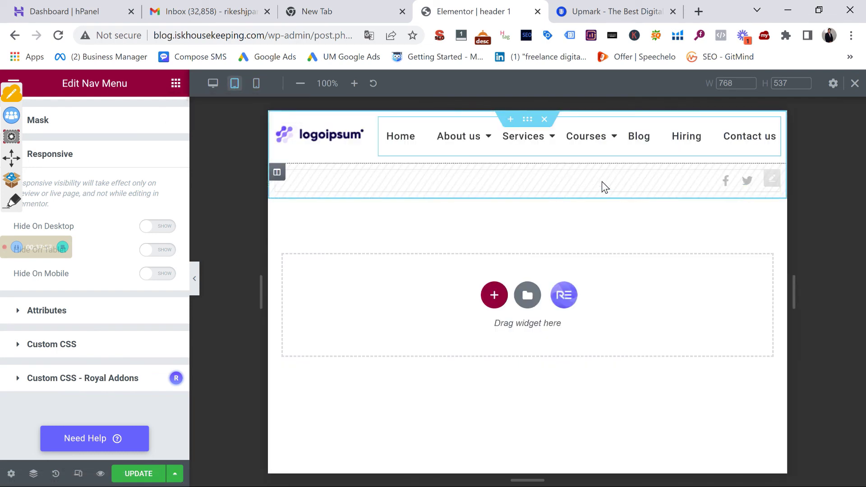
left_click(257, 84)
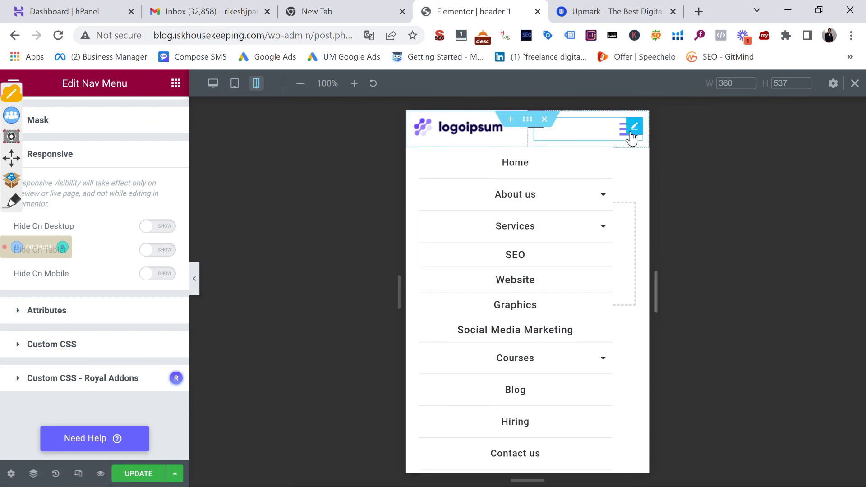
left_click(629, 132)
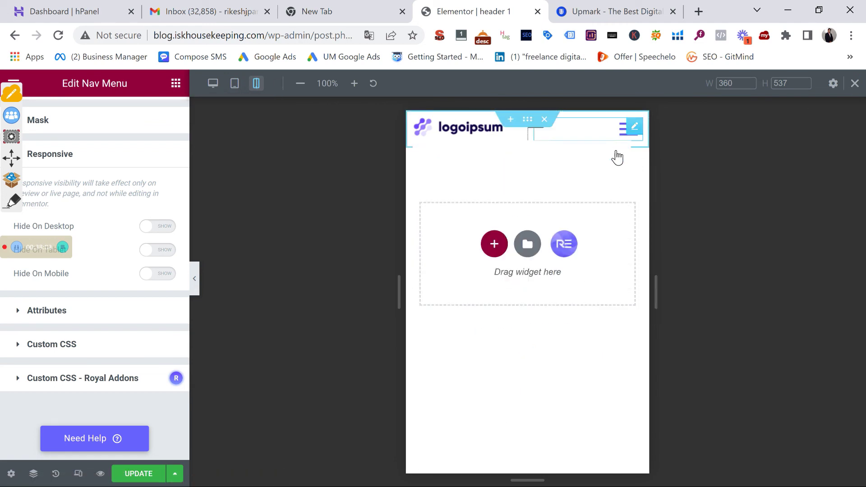
left_click(211, 84)
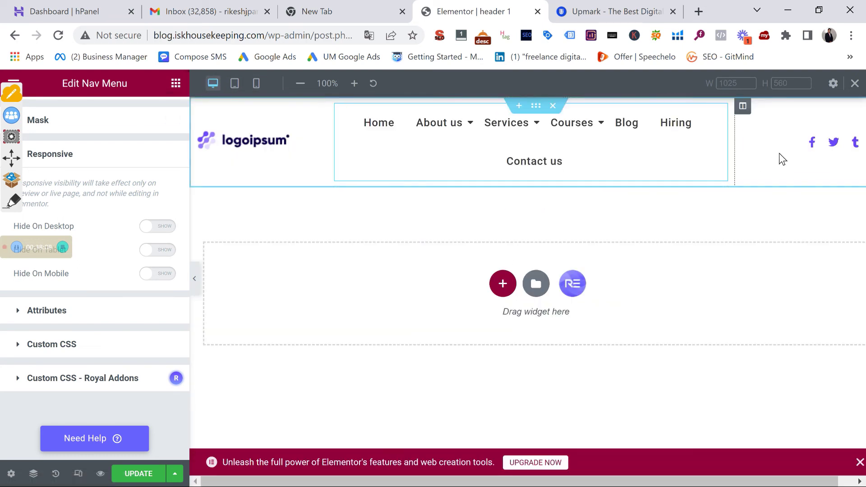
Turn on Hide On Mobile for the social icons column and verify it in the mobile preview
left_click(743, 107)
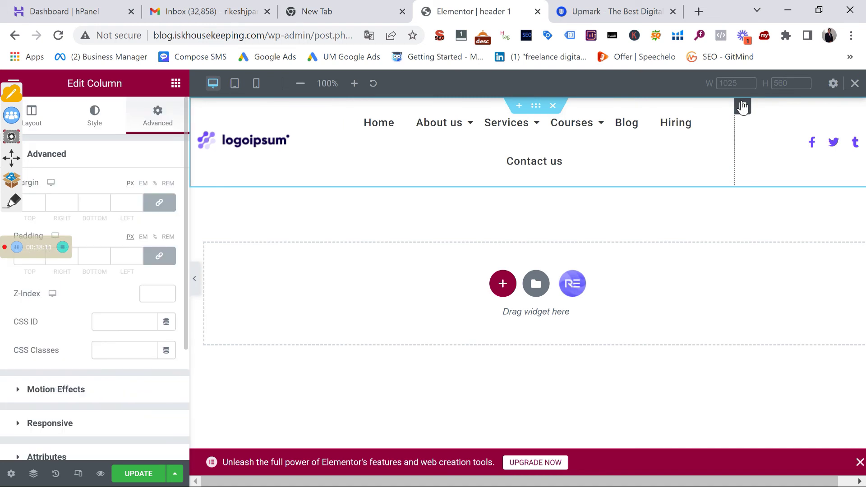
scroll(82, 397, "down", 3)
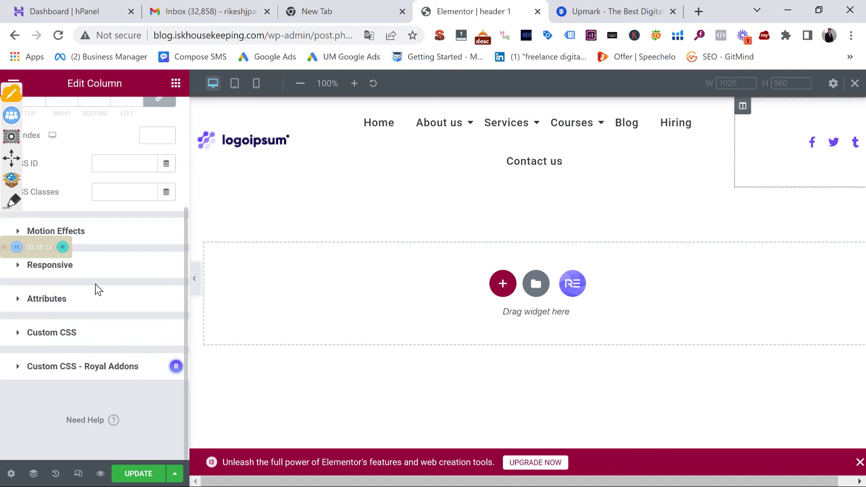
left_click(108, 265)
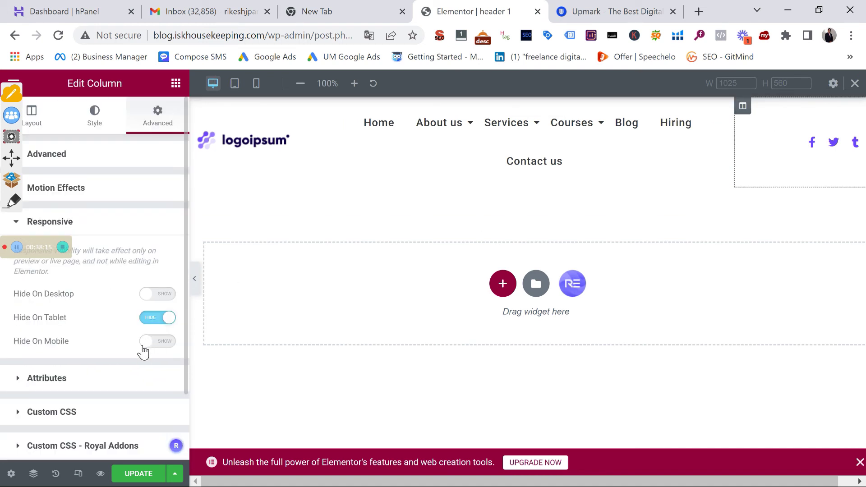
left_click(156, 343)
left_click(256, 83)
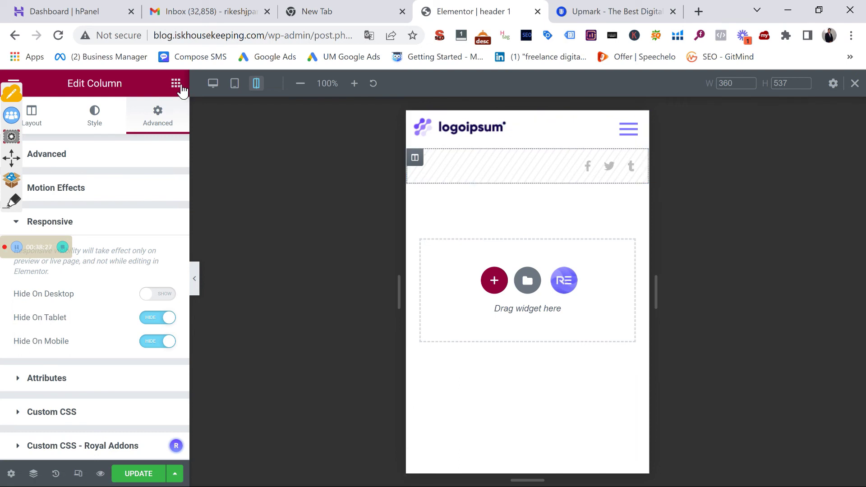
left_click(213, 84)
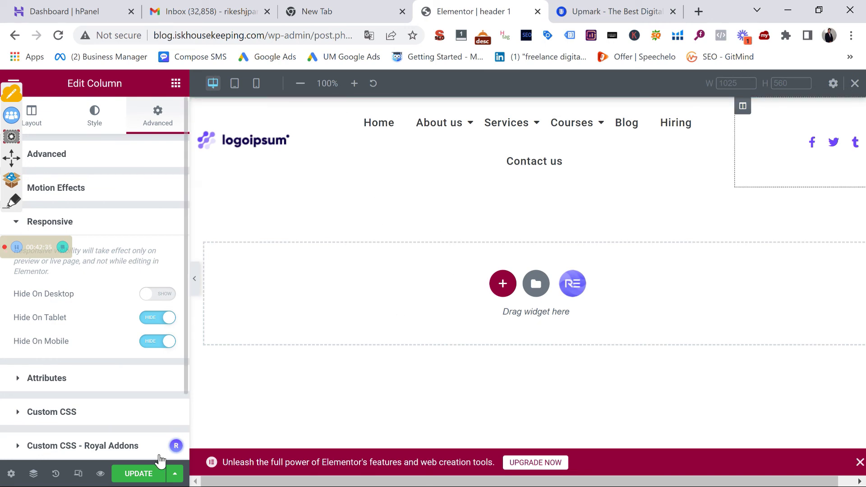
Save the Header 1 template with Update, then delete its existing header section
left_click(153, 476)
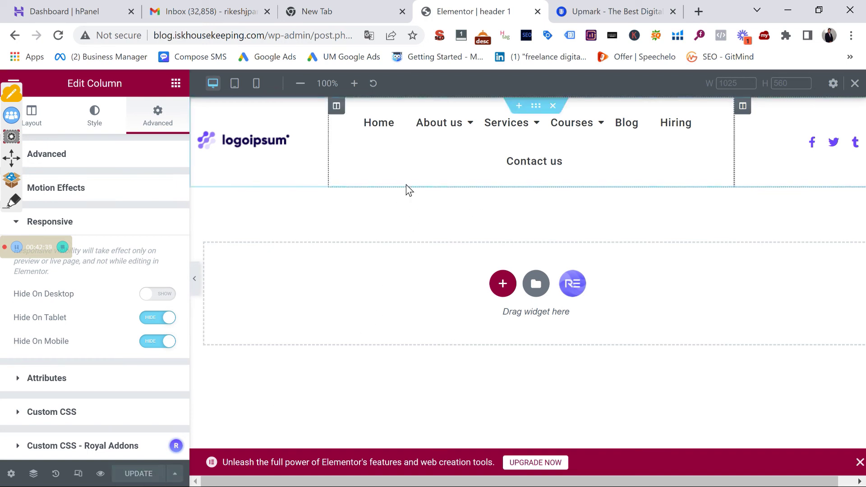
left_click(554, 108)
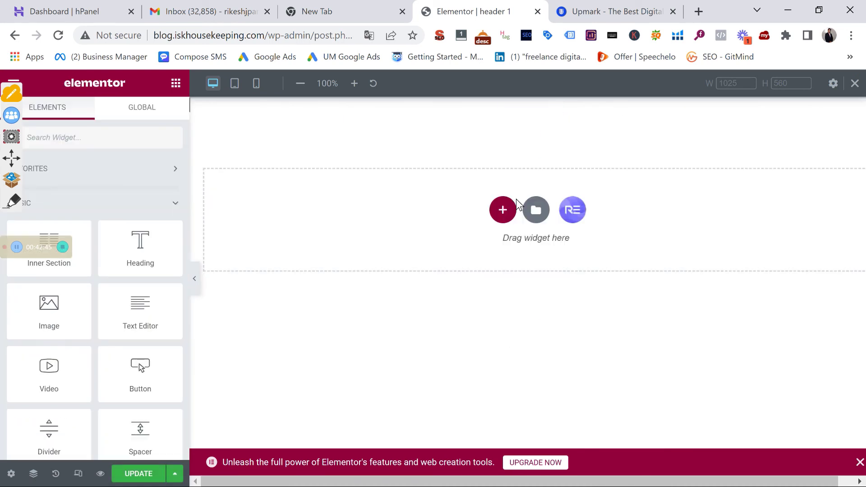
Add a single-column section atop the header and duplicate its column into two
left_click(503, 210)
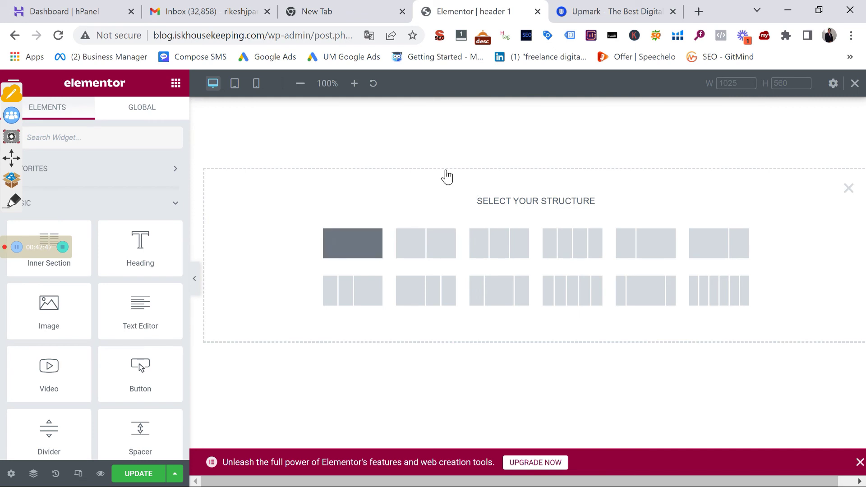
left_click(372, 238)
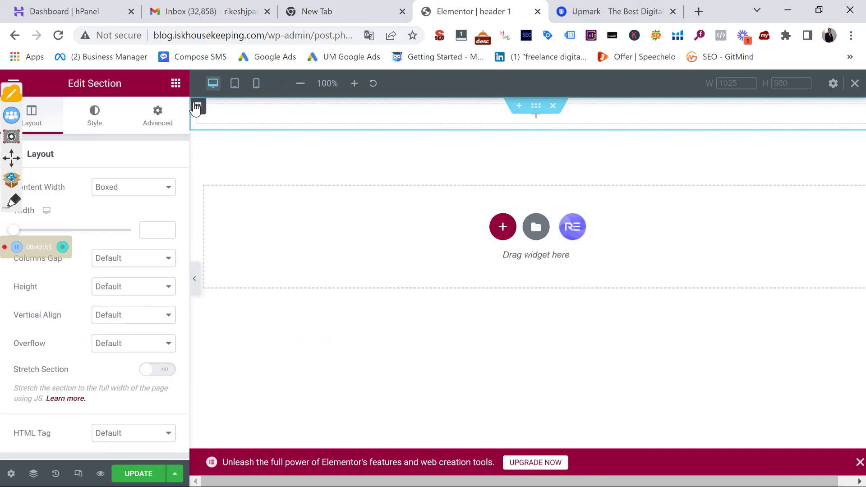
right_click(197, 106)
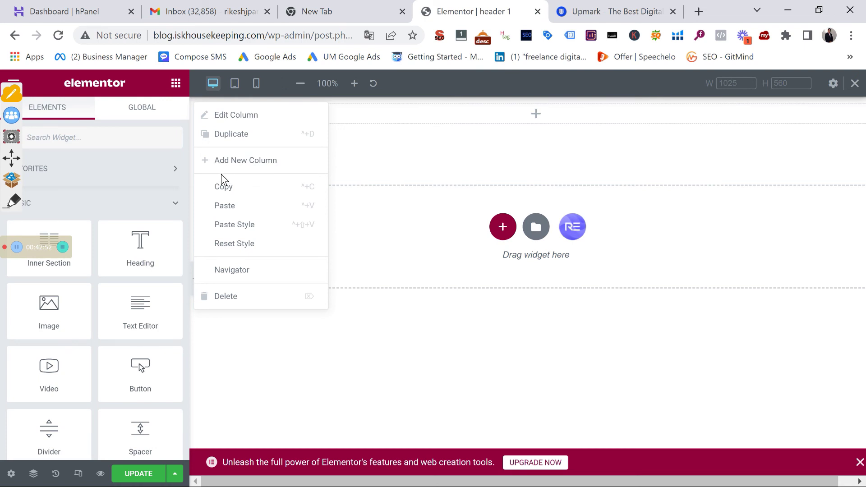
left_click(235, 131)
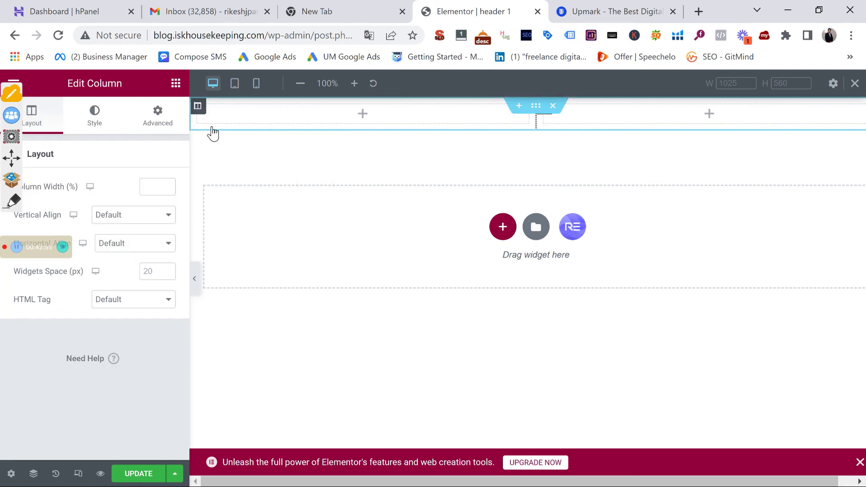
right_click(210, 129)
Make a third column and place a Logo widget using the logoipsum image in the first
left_click(258, 142)
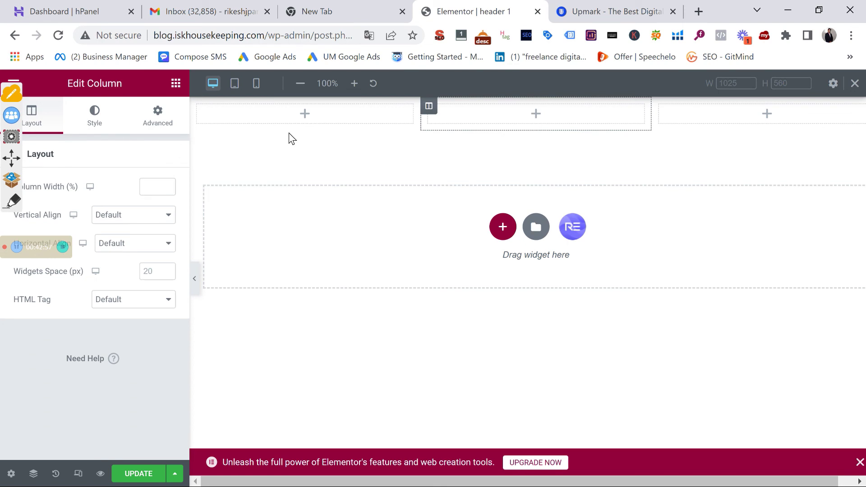
left_click(175, 83)
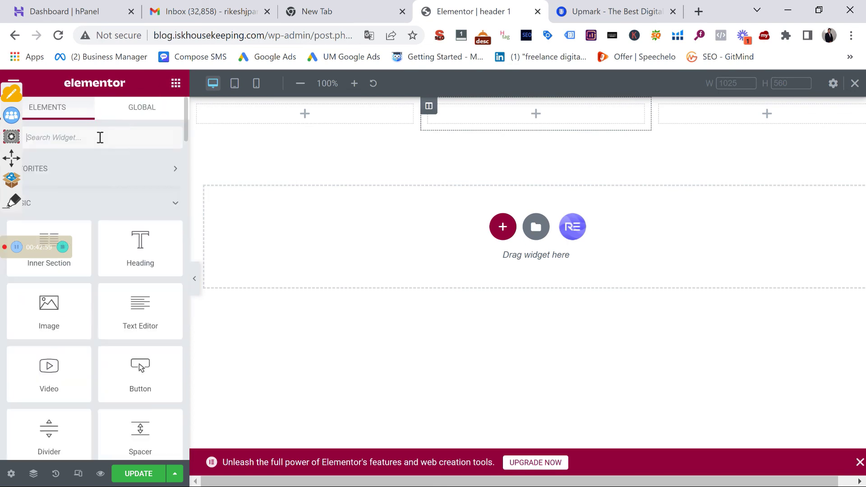
left_click(96, 143)
type("lo")
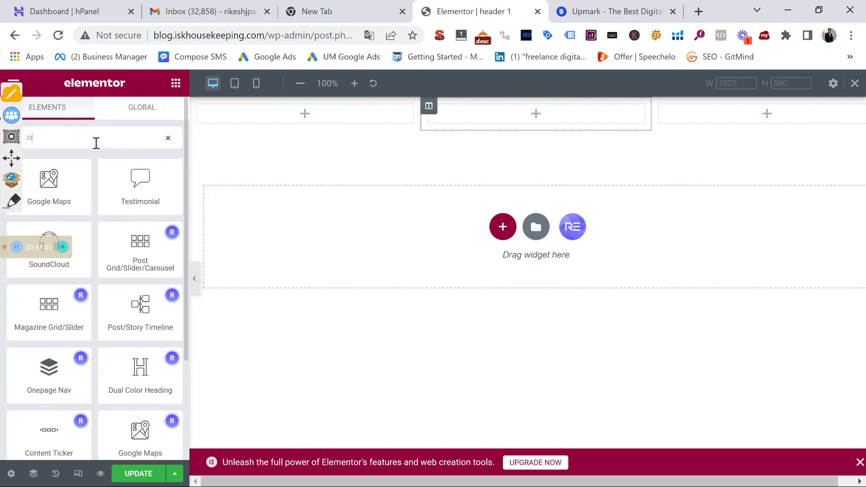
type("go")
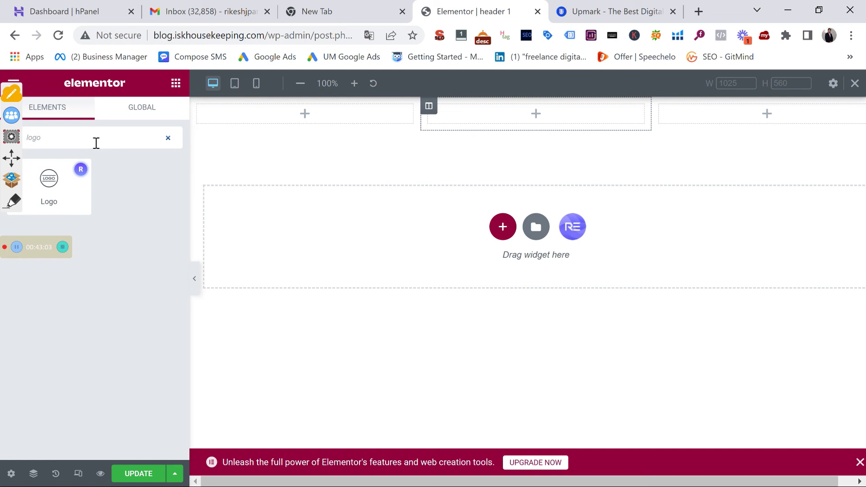
left_click_drag(77, 168, 295, 114)
left_click(75, 219)
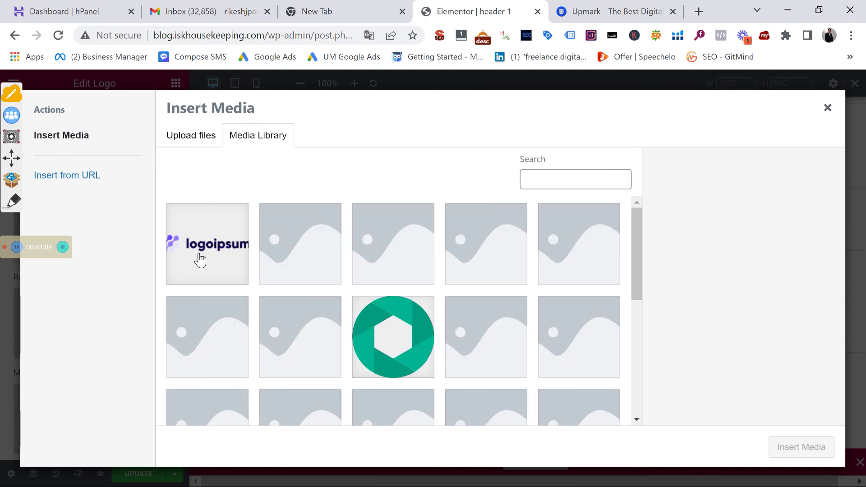
left_click(201, 260)
left_click(790, 446)
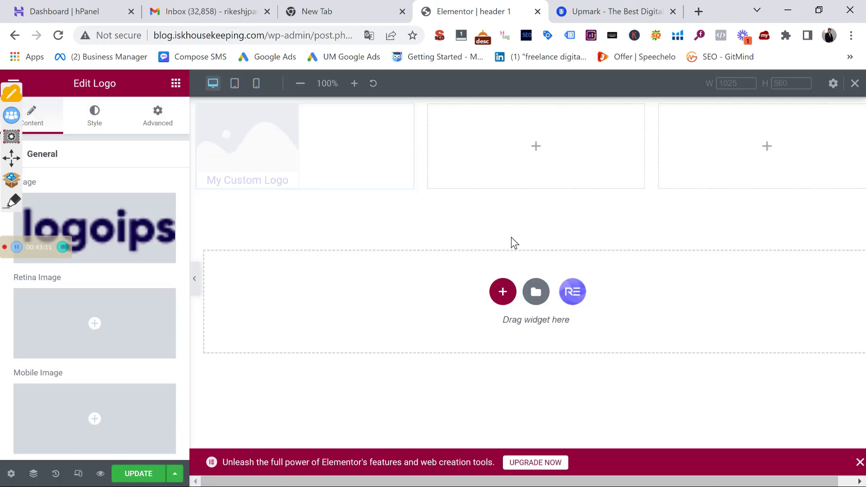
Clear the logo's title text and set its border width to 0
scroll(91, 272, "down", 6)
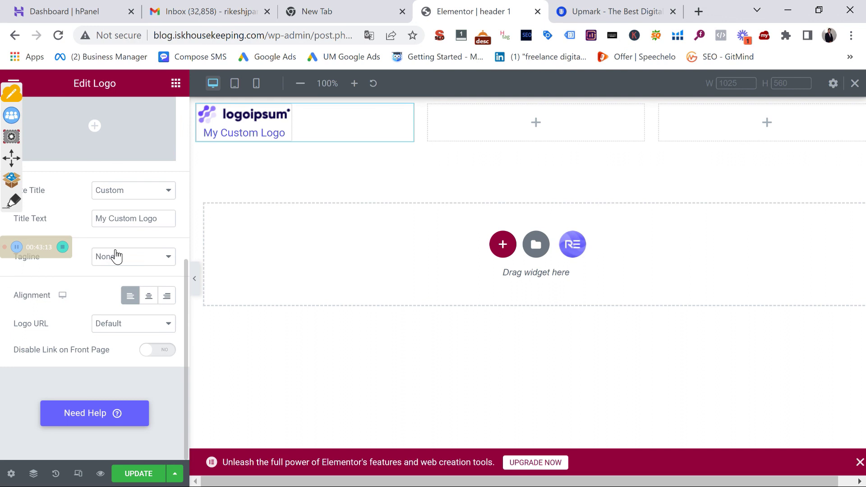
triple_click(126, 216)
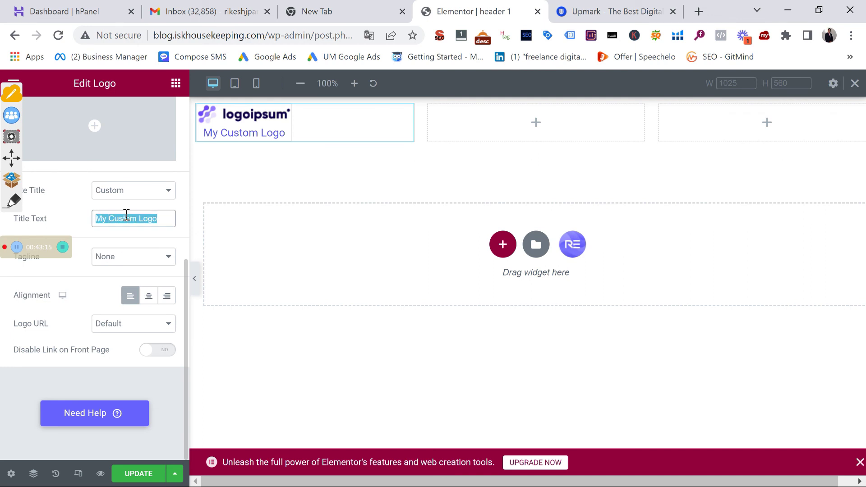
key("BackSpace")
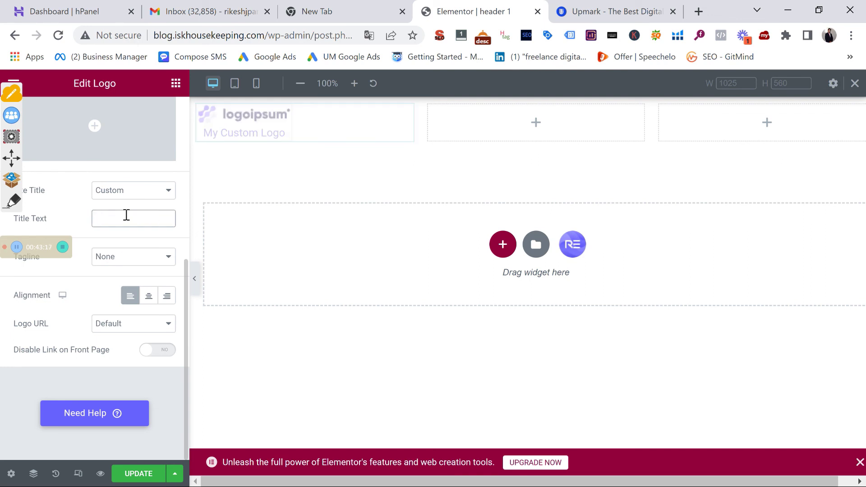
scroll(108, 180, "up", 5)
left_click(93, 116)
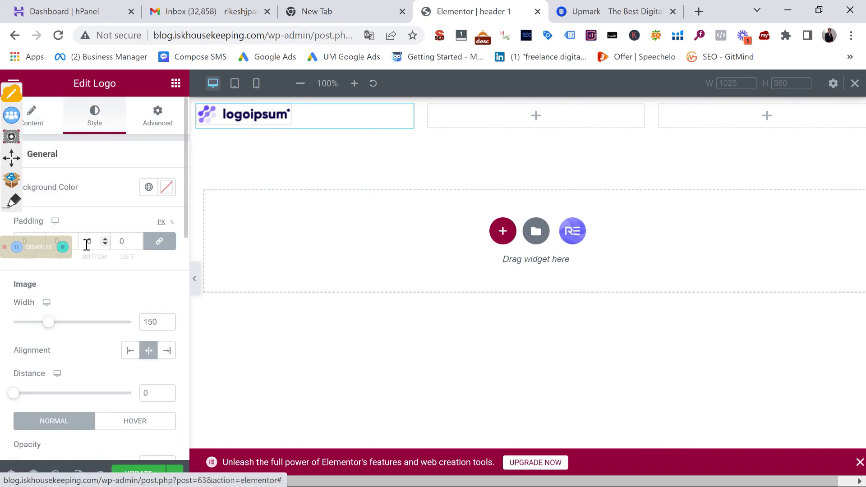
scroll(87, 244, "down", 10)
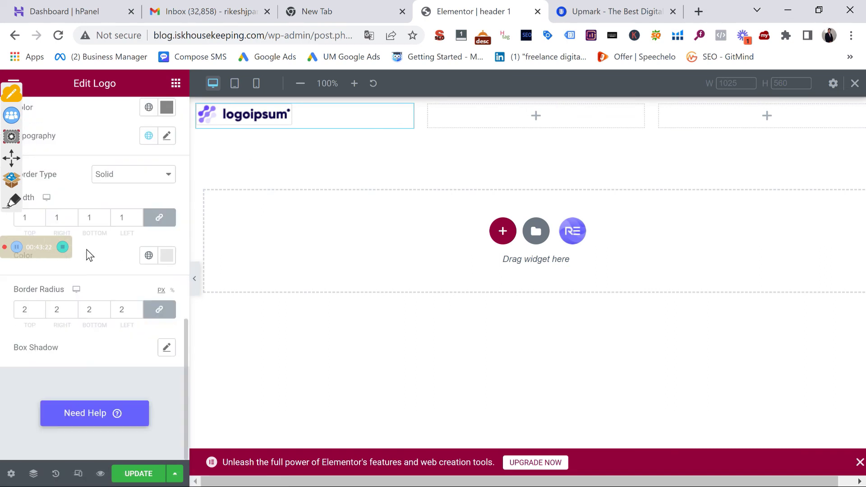
double_click(26, 217)
type("0")
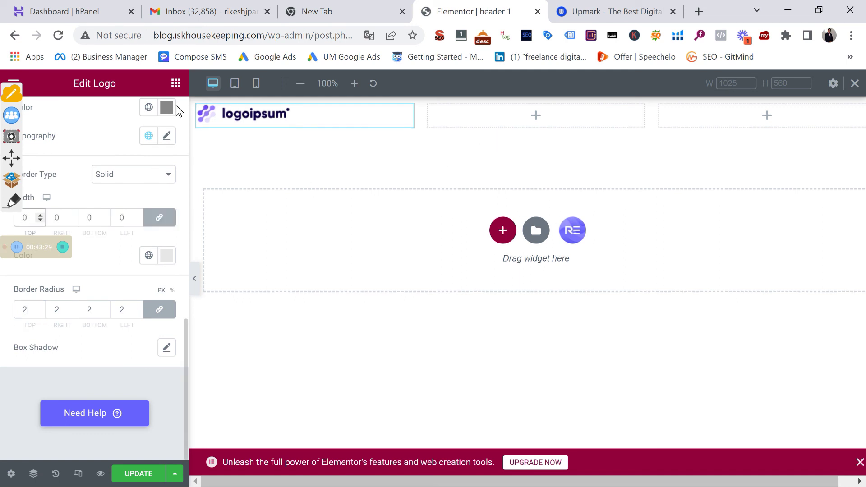
left_click(175, 83)
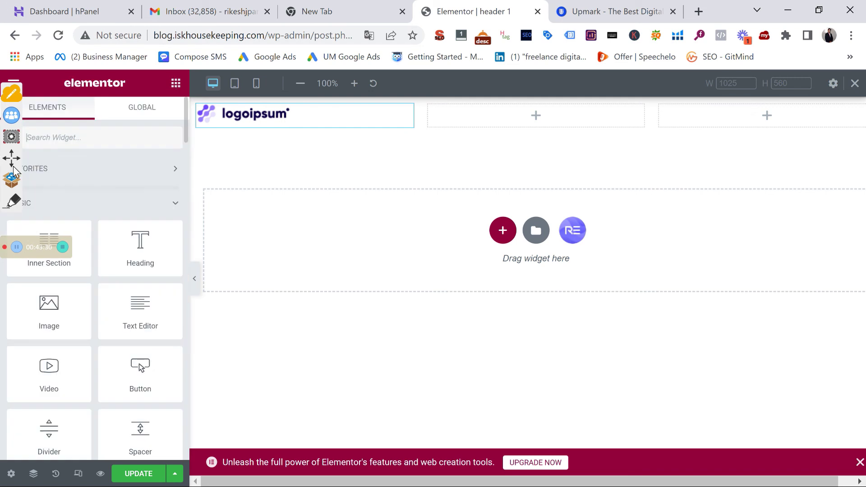
Add a Nav Menu to the middle column and widen it to fit one row
left_click(41, 138)
type("nav")
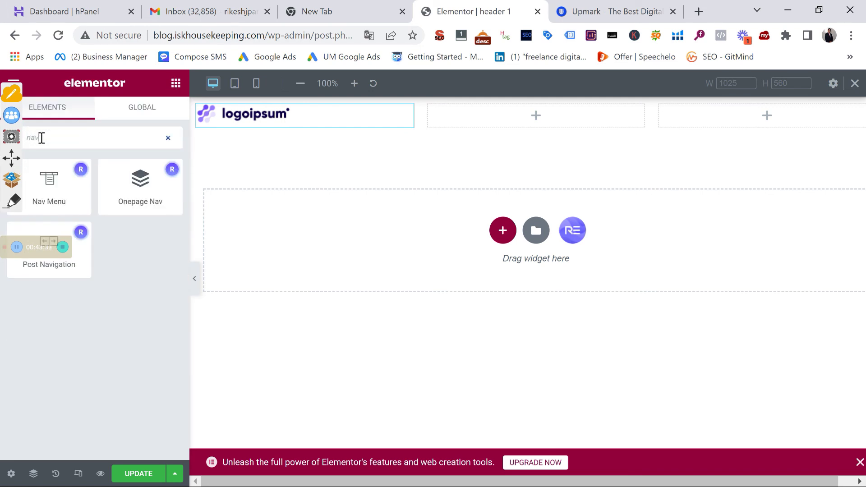
left_click_drag(81, 200, 507, 130)
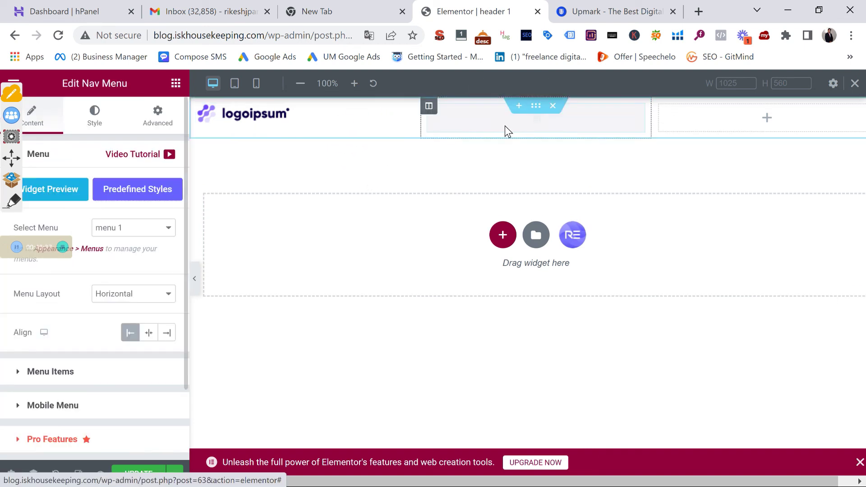
left_click_drag(420, 126, 310, 116)
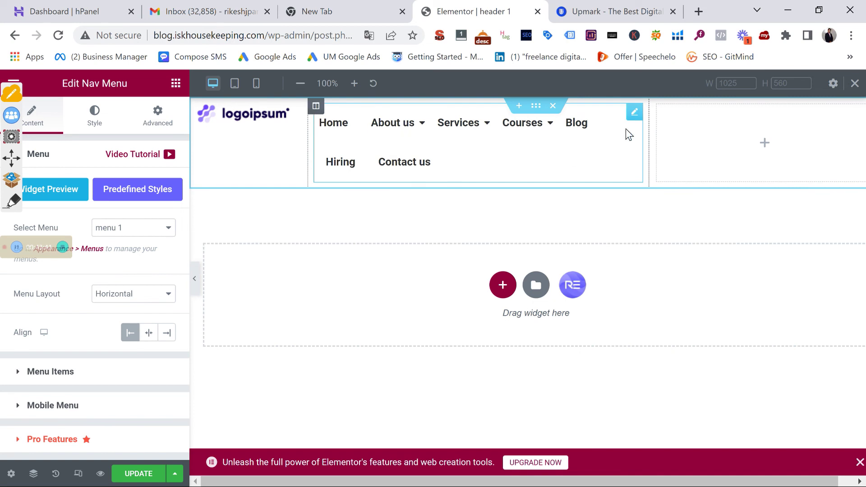
left_click_drag(654, 139, 746, 141)
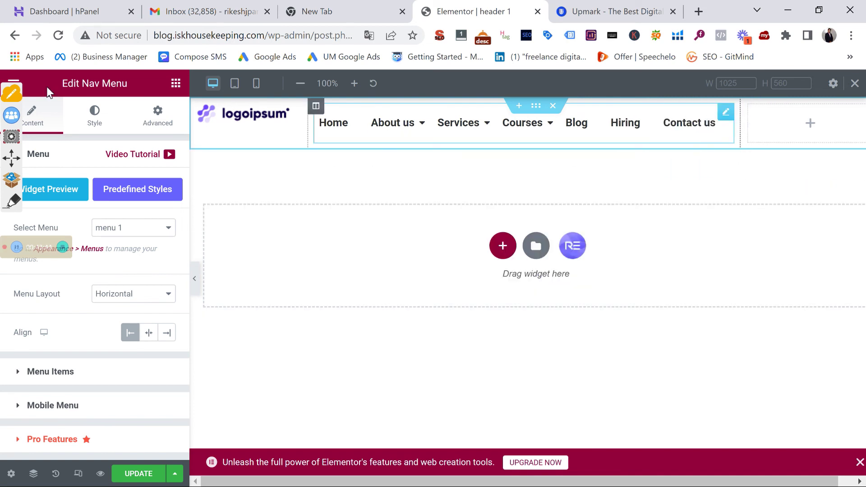
Add a Social Icons widget (Facebook, Twitter, YouTube) to the right column
left_click(176, 83)
left_click_drag(138, 377, 171, 397)
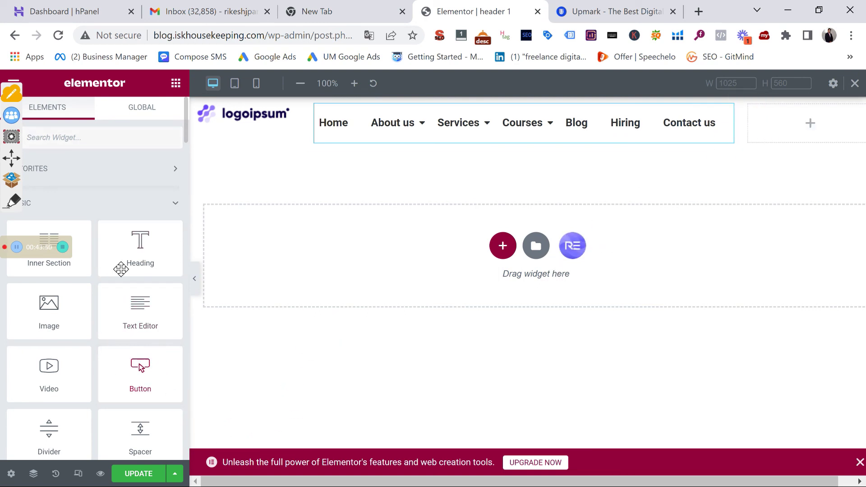
left_click(111, 137)
type("social")
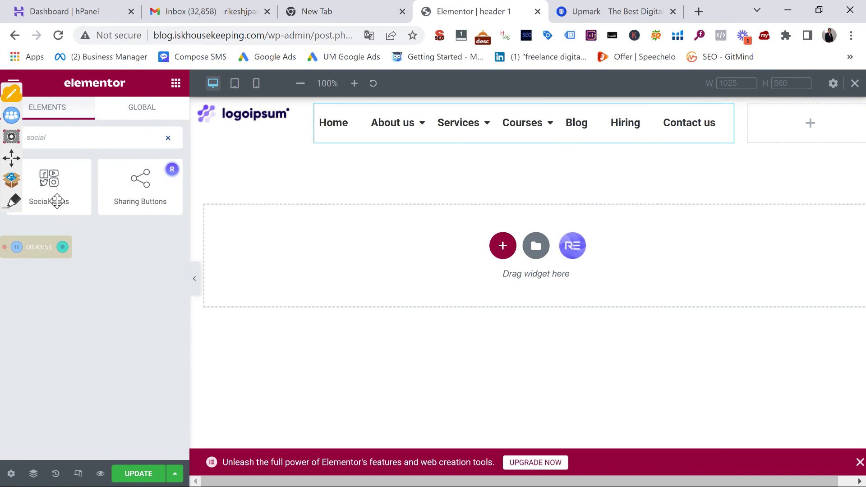
left_click_drag(49, 185, 822, 114)
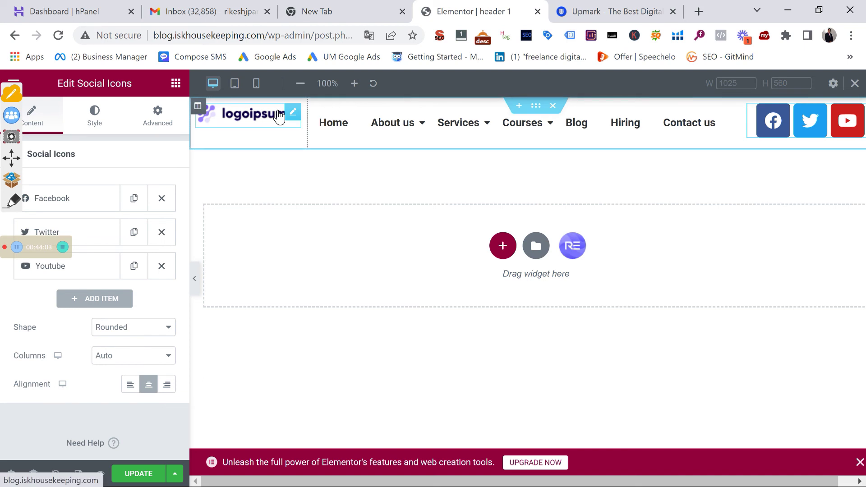
Preview the header at tablet width, then at 360 px mobile width
left_click(235, 83)
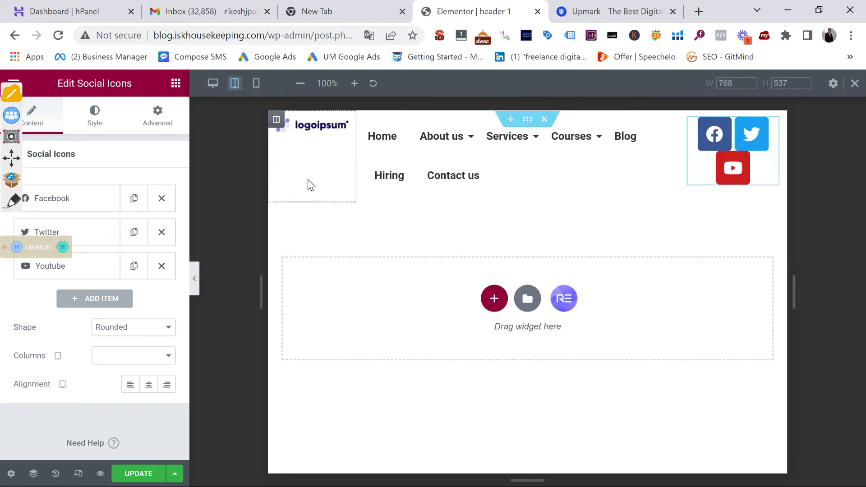
mouse_move(434, 170)
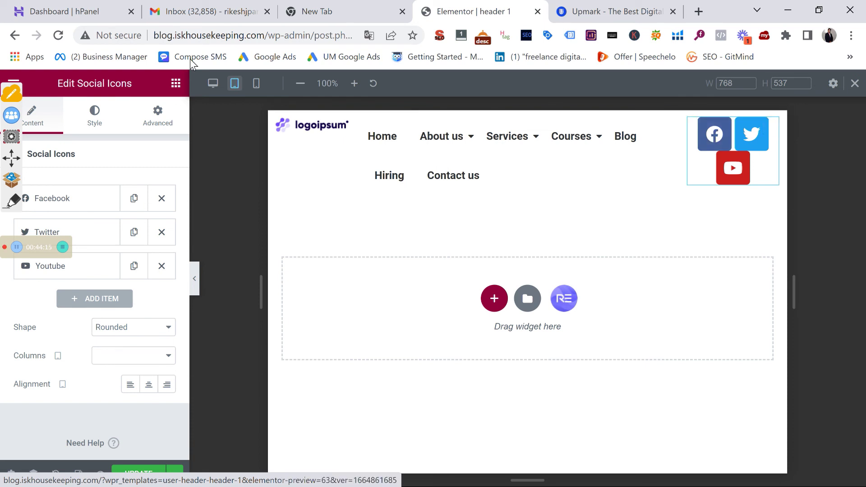
left_click(256, 84)
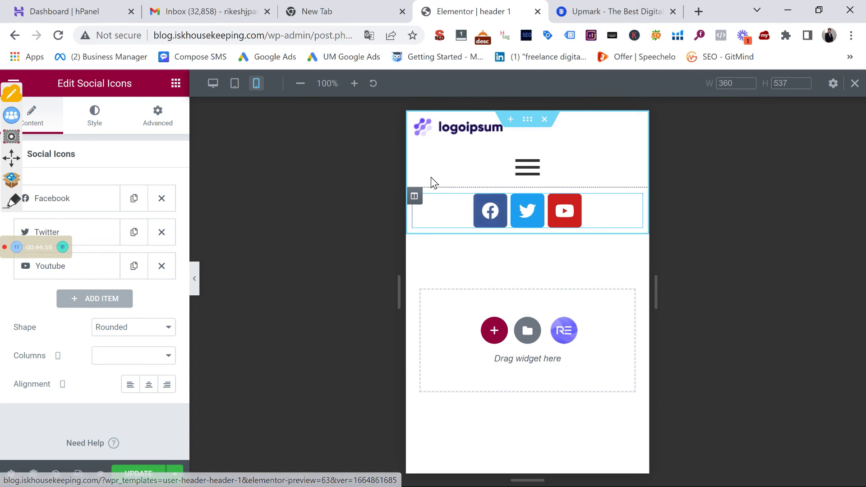
Set the logo column's mobile width to 40%
left_click(414, 120)
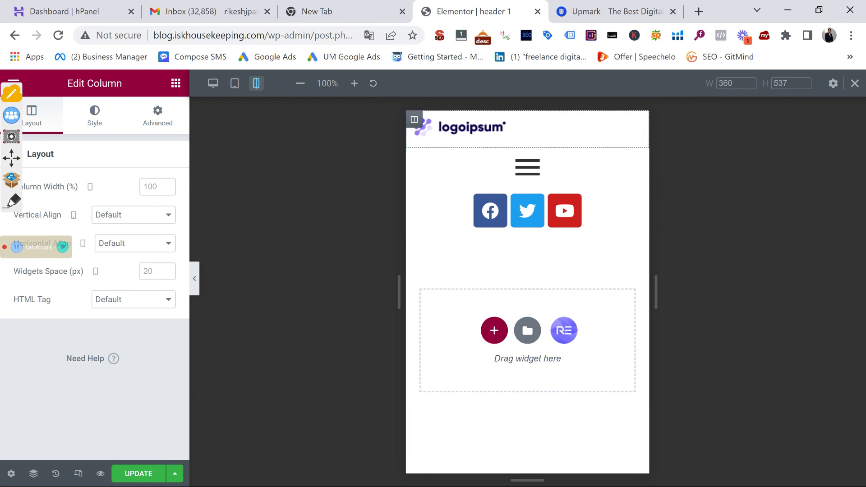
right_click(166, 187)
key("Escape")
type("30")
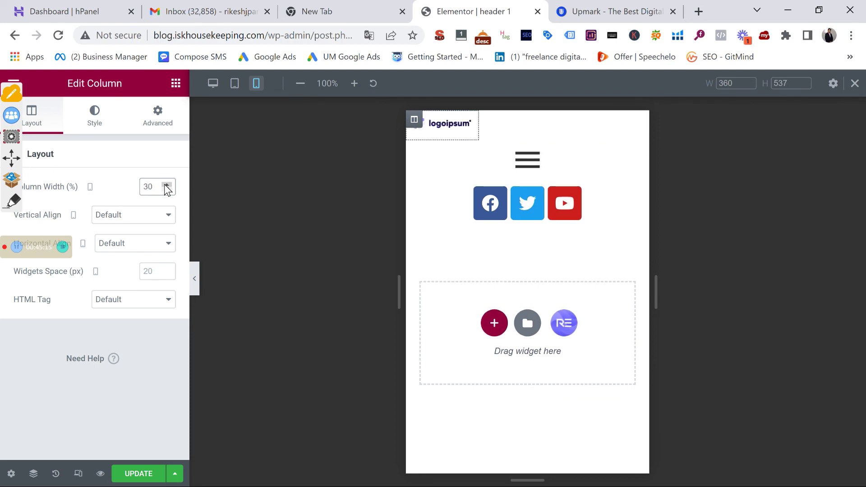
left_click(167, 185)
left_click(167, 185)
left_click(167, 185)
left_click(167, 185)
left_click(167, 185)
left_click(166, 185)
left_click(166, 185)
left_click(166, 185)
left_click(166, 185)
left_click(167, 185)
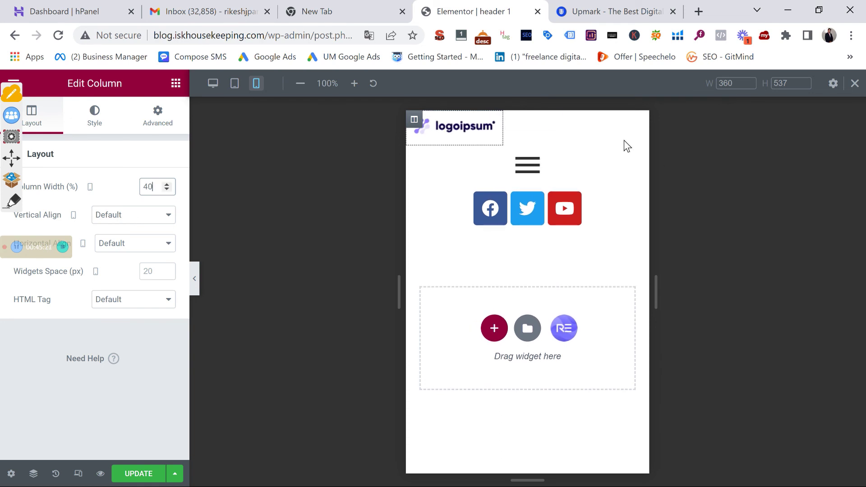
Set the menu column's mobile width to 60%
left_click(414, 156)
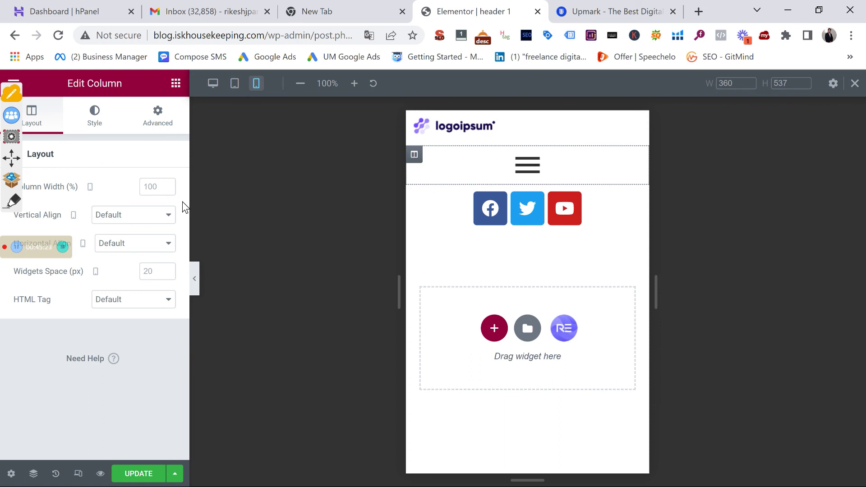
left_click(159, 188)
type("60")
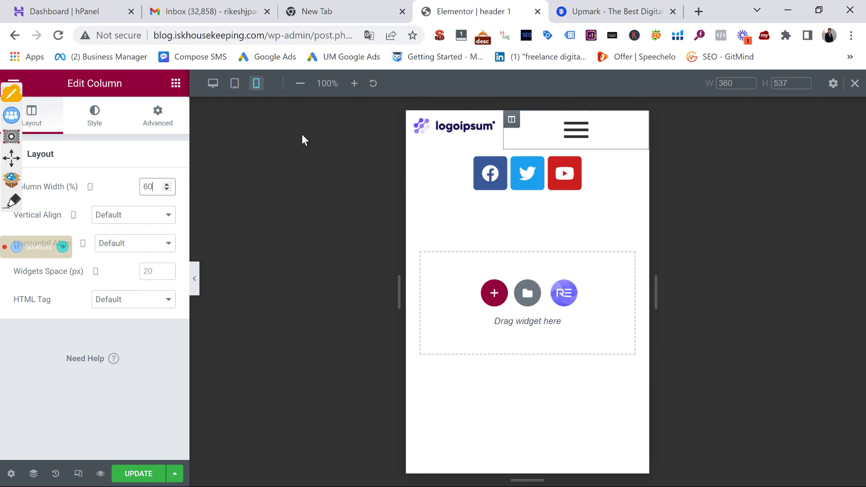
left_click(415, 158)
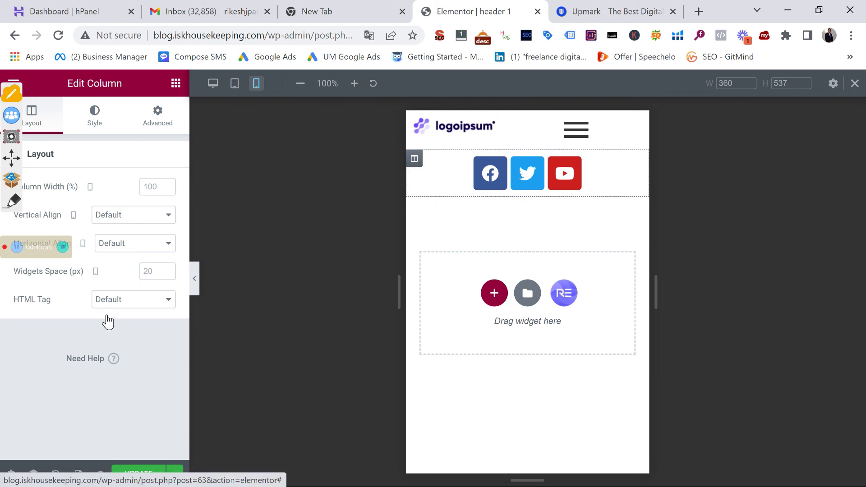
Hide the social icons column on mobile and tablet, then select the nav menu
left_click(161, 121)
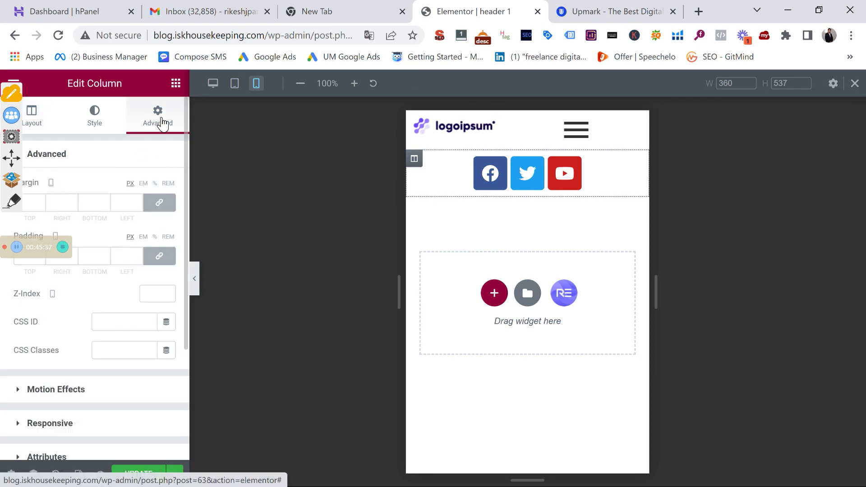
scroll(120, 286, "down", 3)
left_click(100, 275)
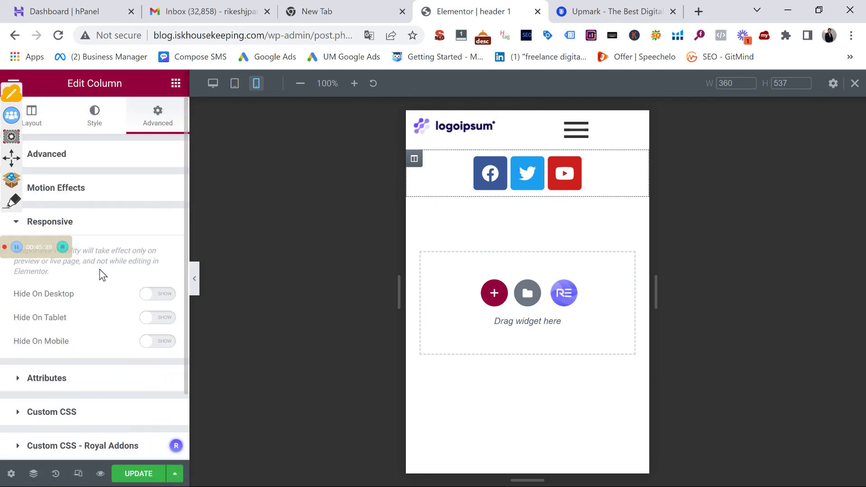
left_click(154, 342)
left_click(153, 318)
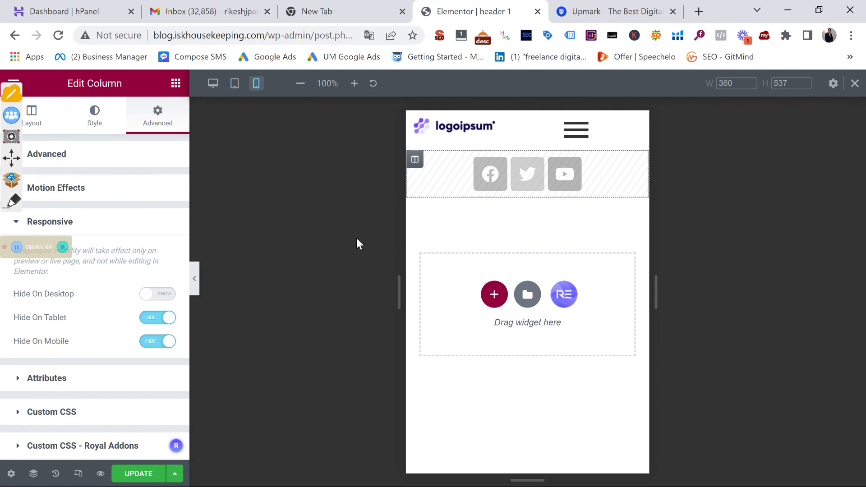
left_click(576, 130)
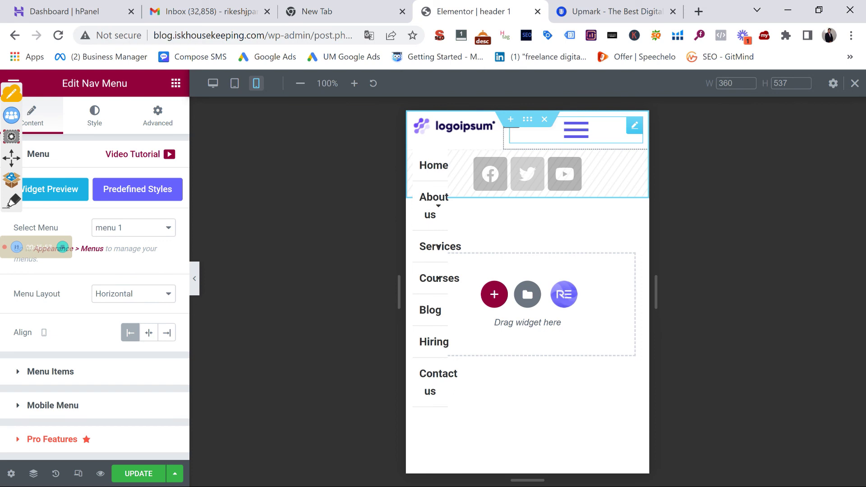
Review the Nav Menu settings, return to the widget list and open Elementor's main menu
scroll(109, 385, "down", 2)
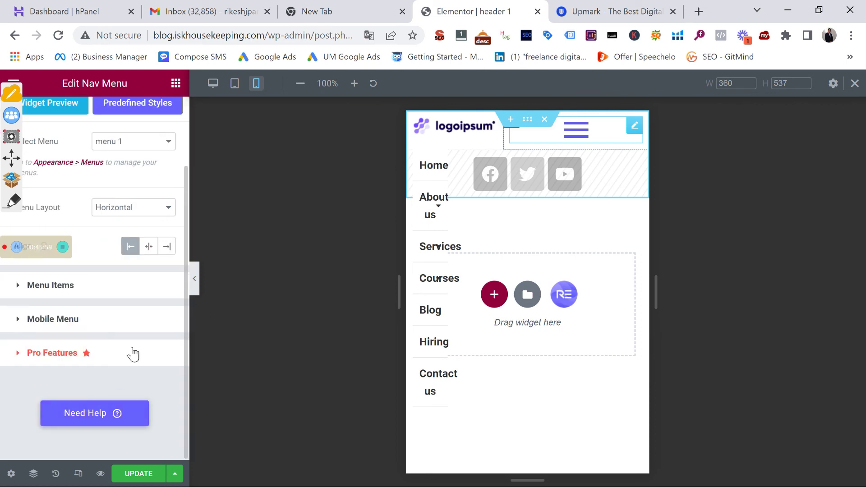
scroll(131, 354, "up", 2)
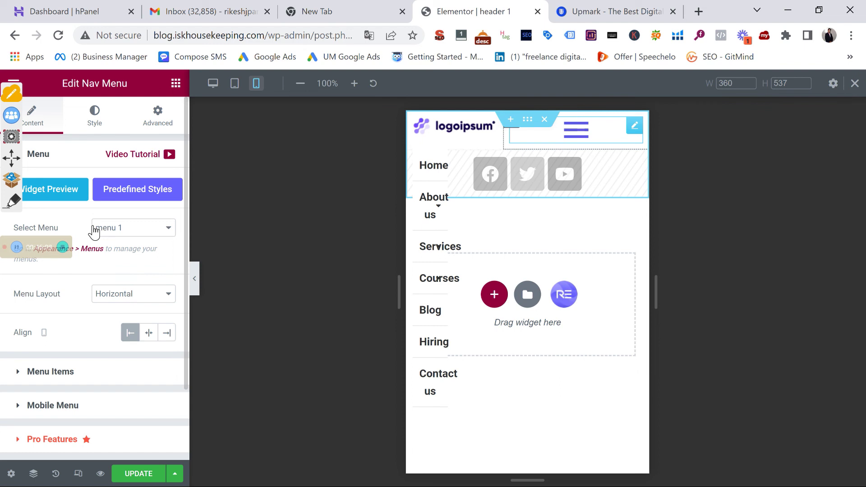
scroll(141, 269, "down", 2)
scroll(82, 361, "up", 2)
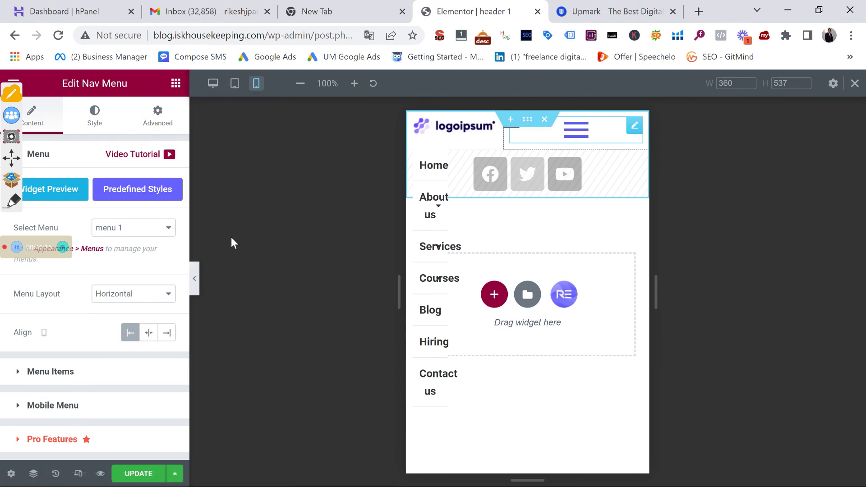
left_click(176, 83)
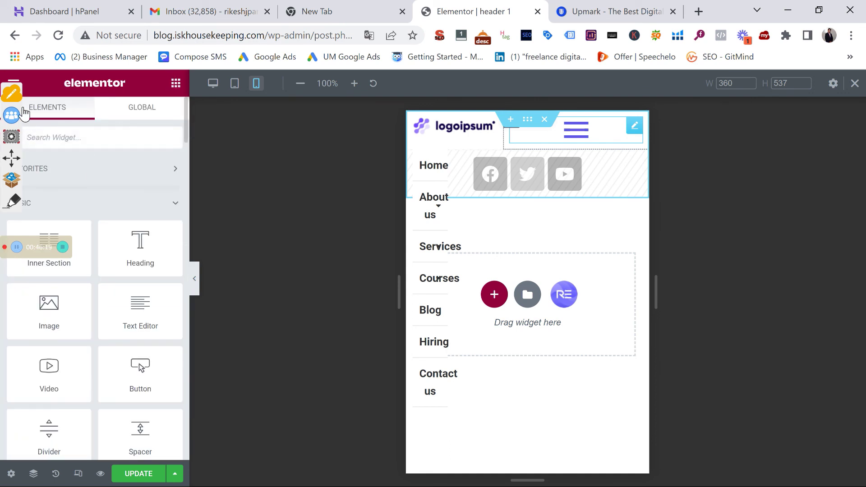
left_click(14, 83)
Exit the Elementor editor and check the Theme Builder's Archive templates list
left_click(54, 403)
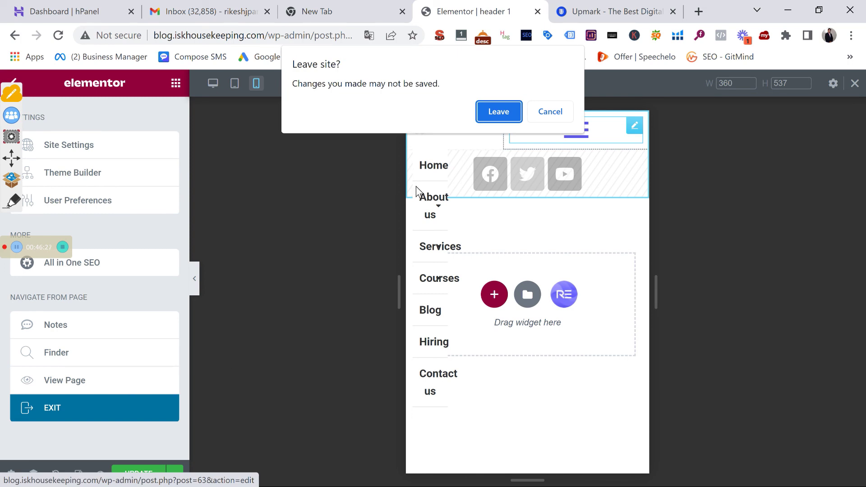
left_click(493, 120)
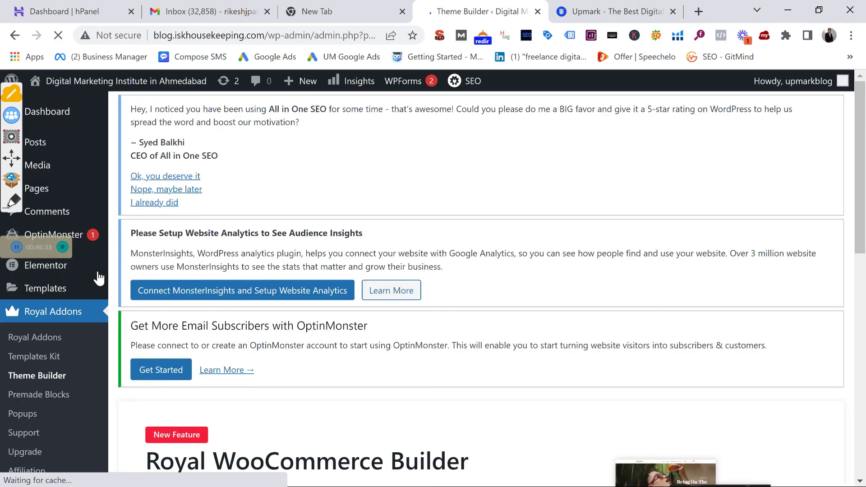
scroll(334, 382, "down", 10)
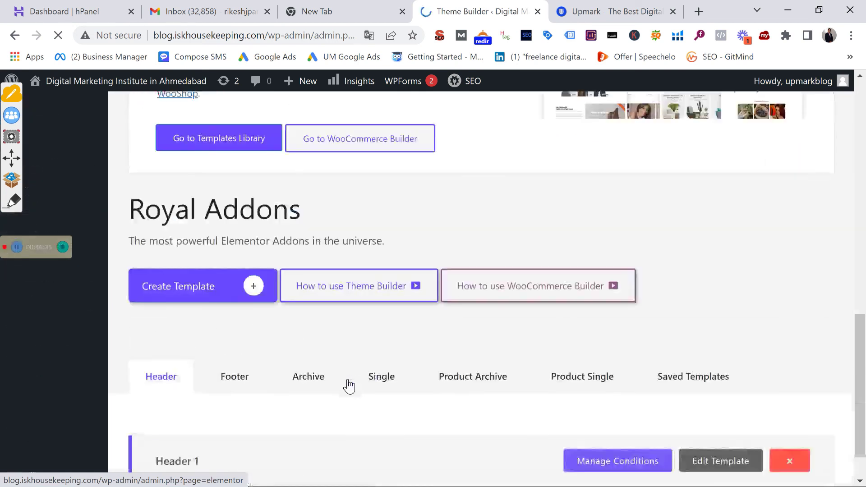
left_click(301, 377)
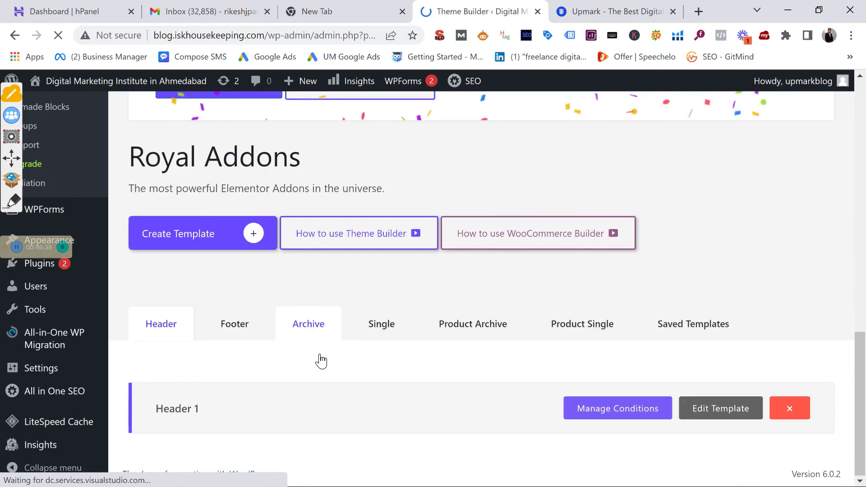
scroll(307, 349, "down", 8)
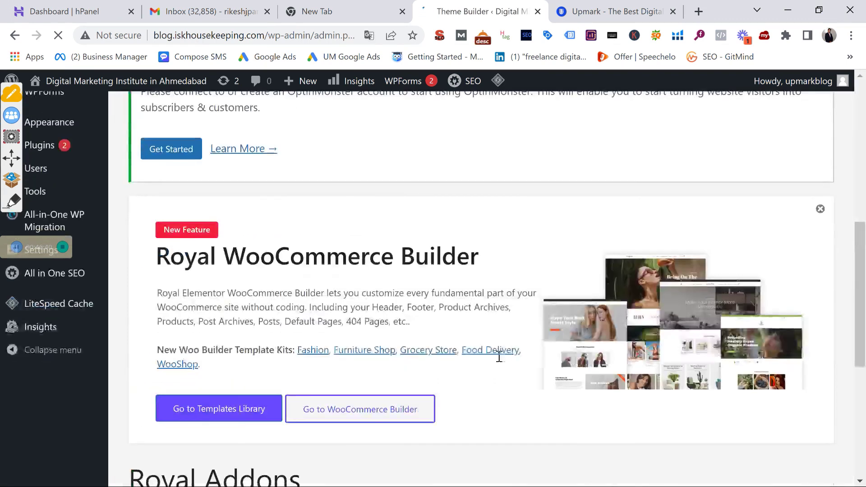
scroll(514, 362, "down", 5)
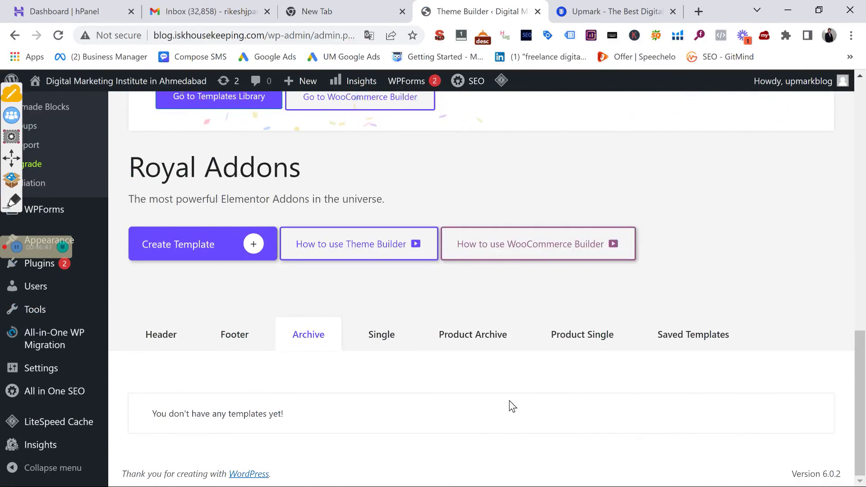
scroll(290, 381, "up", 5)
scroll(290, 381, "down", 5)
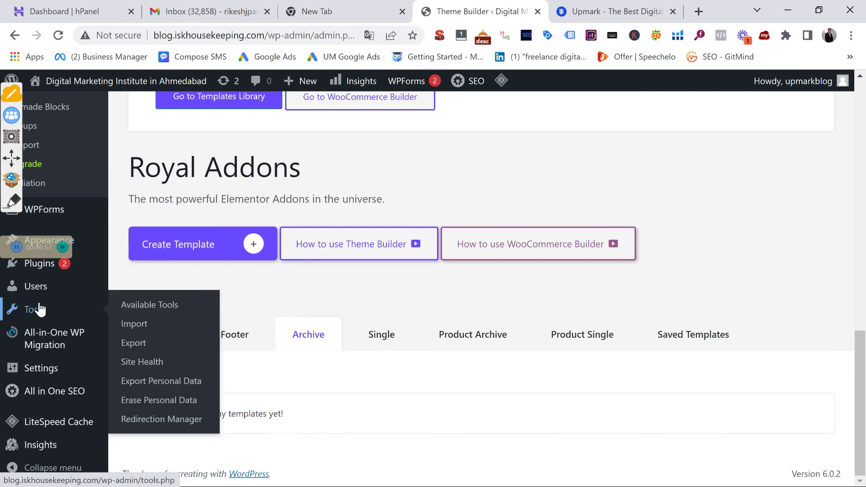
Look through the WordPress Reading settings and the Royal Addons Templates Kit page
mouse_move(33, 371)
left_click(138, 326)
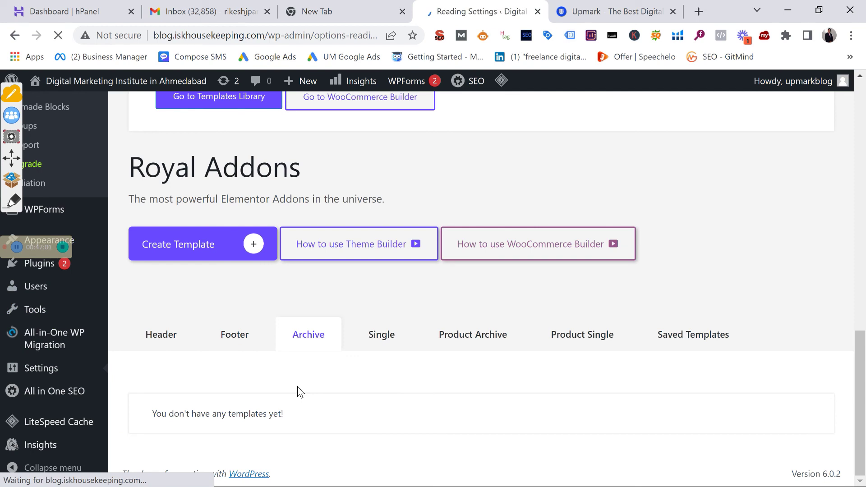
scroll(299, 386, "down", 10)
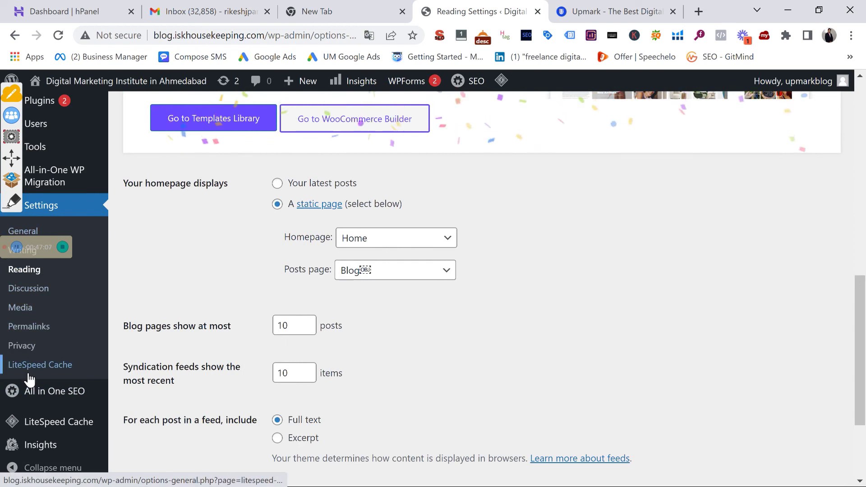
scroll(34, 388, "down", 3)
scroll(49, 198, "up", 5)
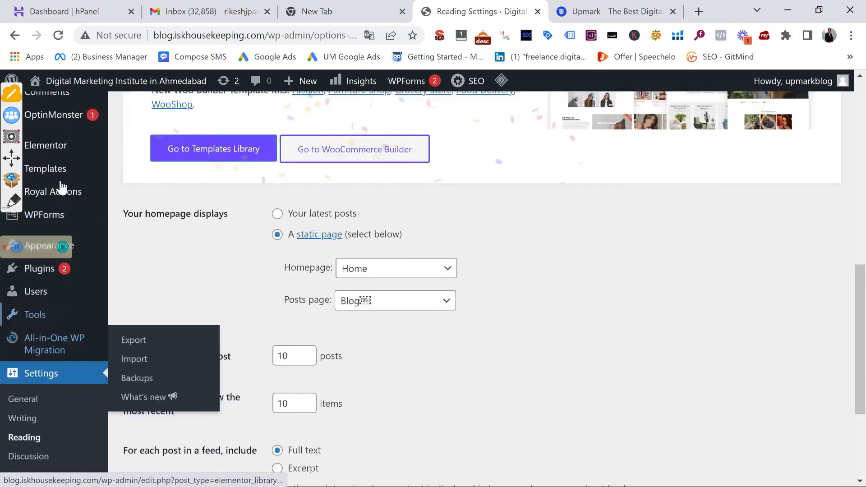
mouse_move(53, 225)
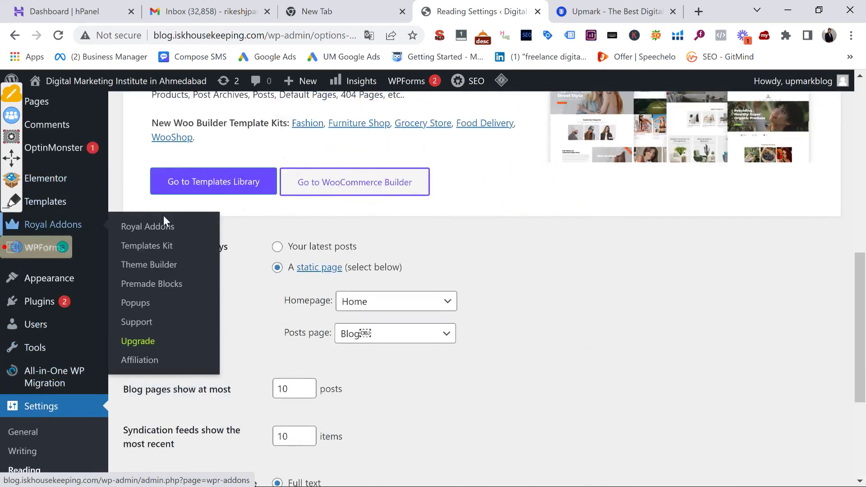
left_click(160, 247)
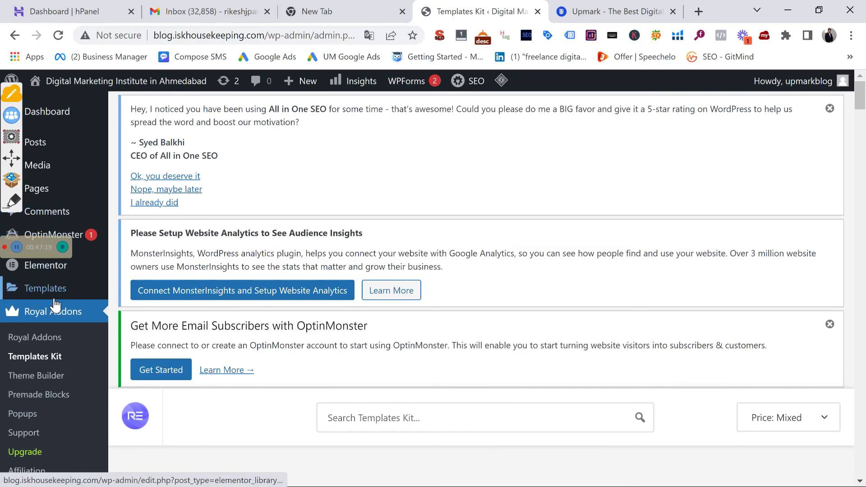
Return to the Theme Builder's Archive tab and start a new template
left_click(28, 380)
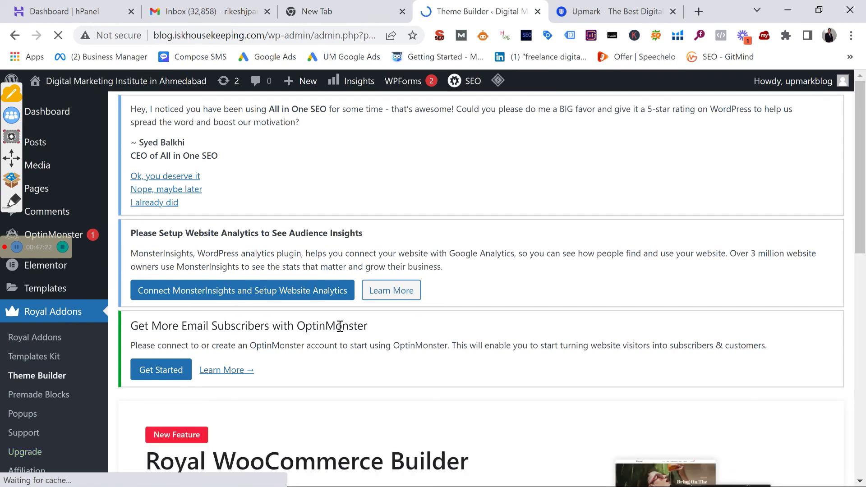
scroll(340, 325, "down", 6)
scroll(326, 344, "down", 8)
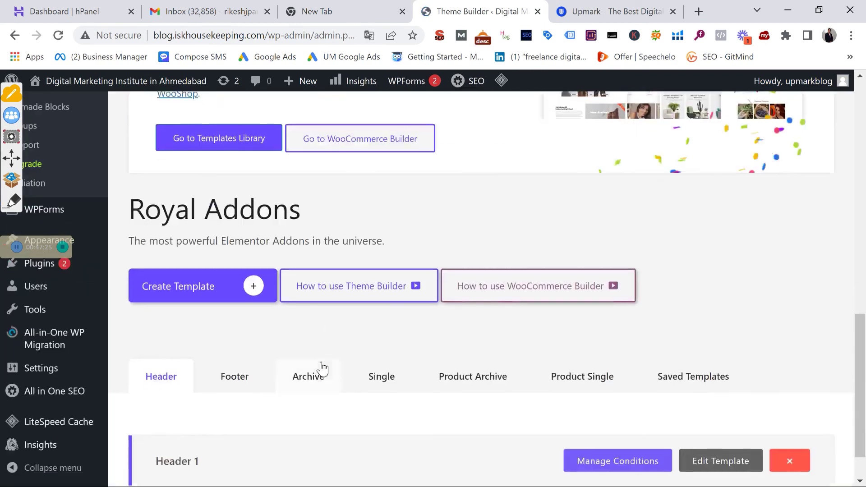
scroll(329, 356, "down", 1)
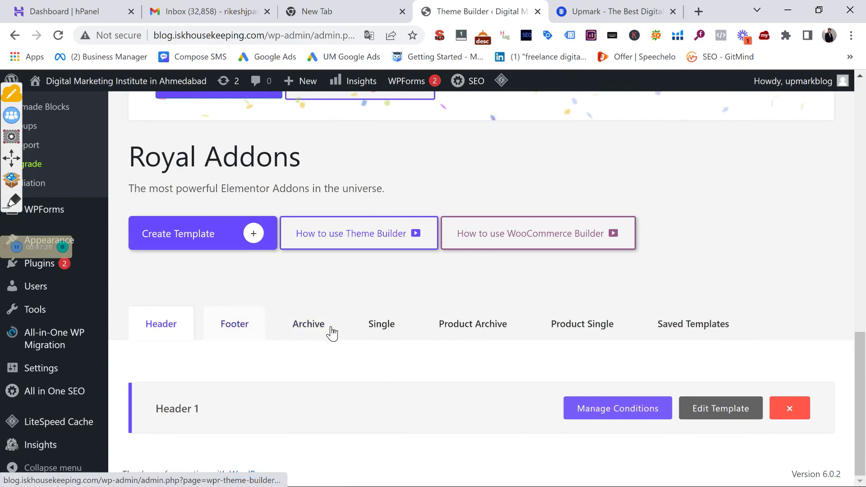
left_click(316, 334)
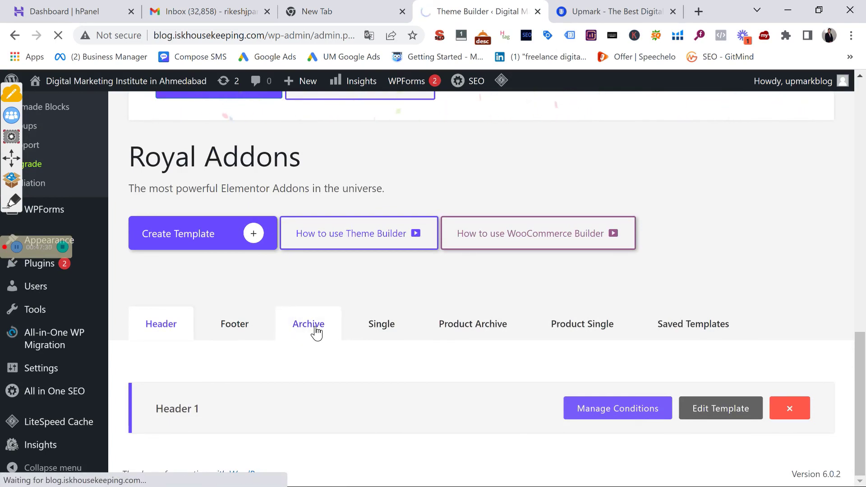
scroll(320, 327, "down", 7)
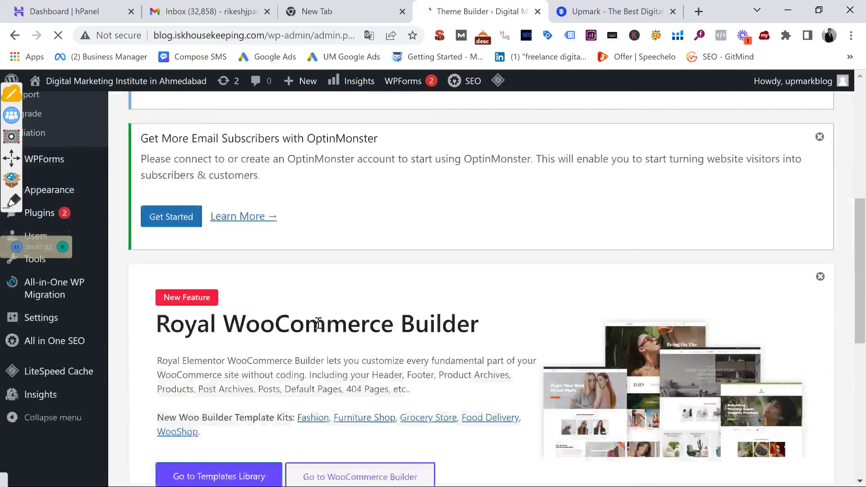
scroll(277, 336, "down", 4)
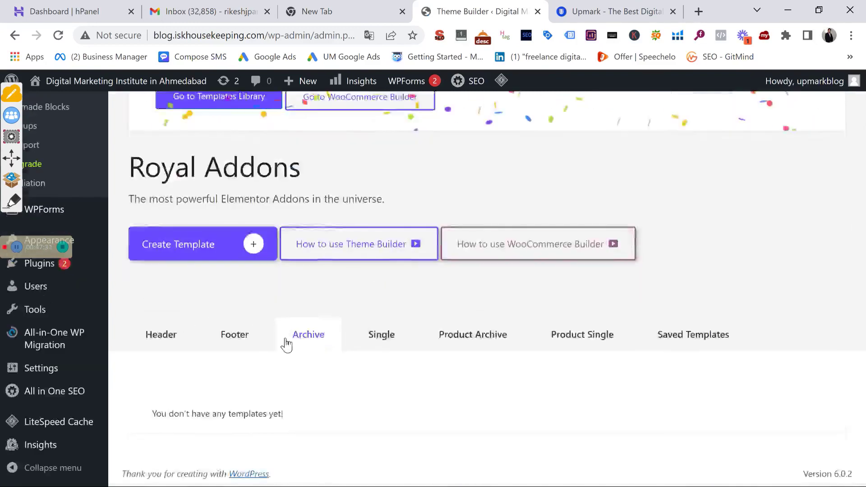
left_click(178, 253)
Create an archive template titled 'blog' with the All Archives display condition
left_click(382, 303)
type("blog")
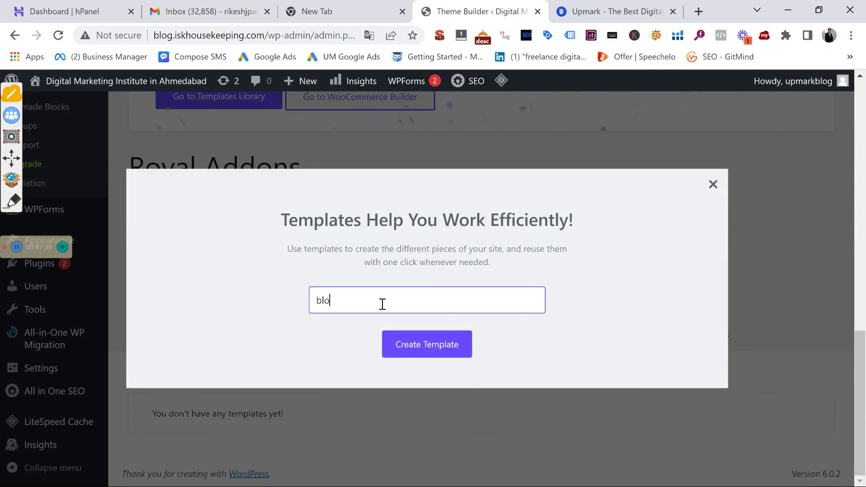
left_click(410, 354)
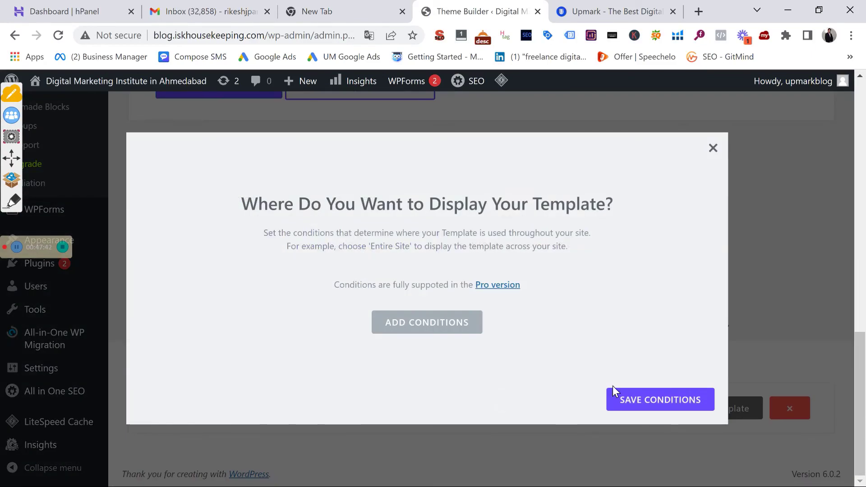
left_click(462, 321)
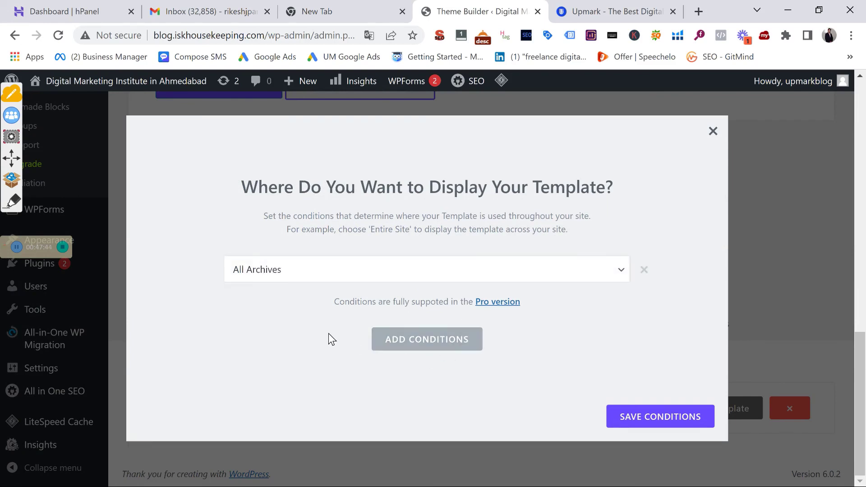
left_click(393, 272)
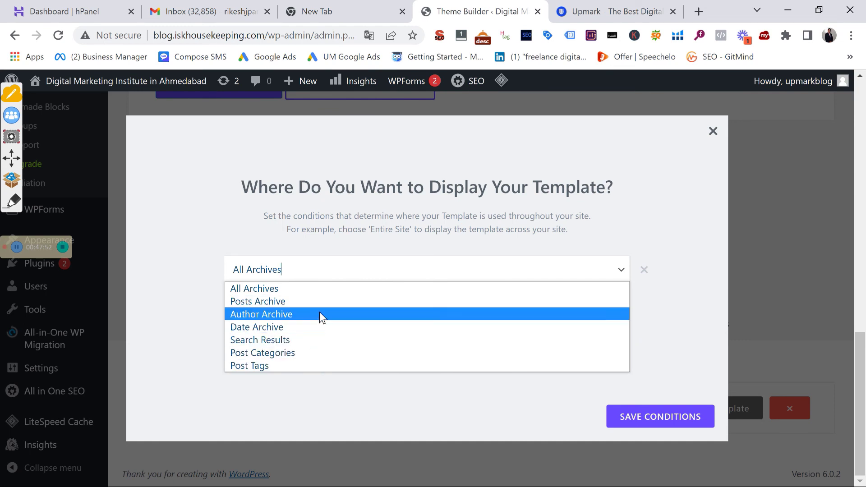
left_click(315, 292)
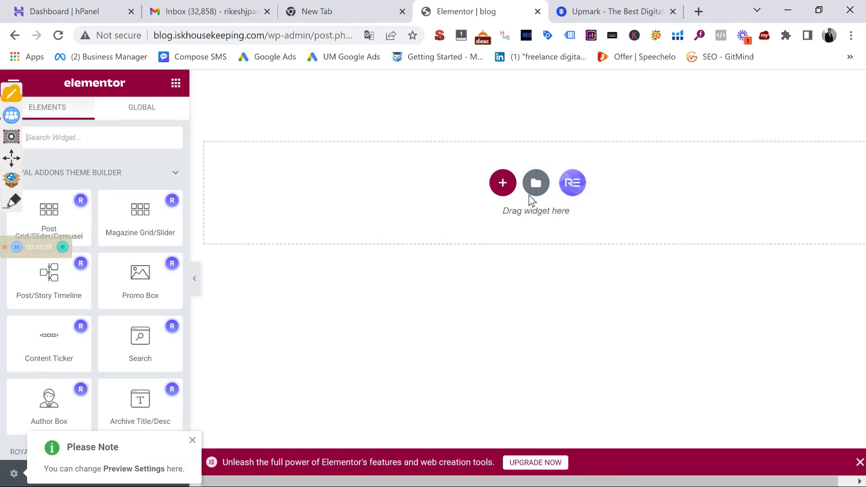
Browse the template library filtered to Archive blocks, then close it without inserting
left_click(540, 183)
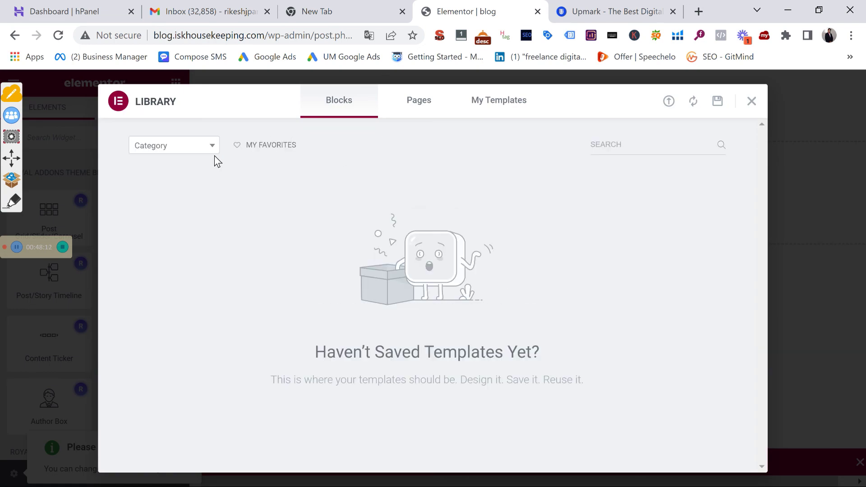
left_click(211, 151)
left_click(168, 225)
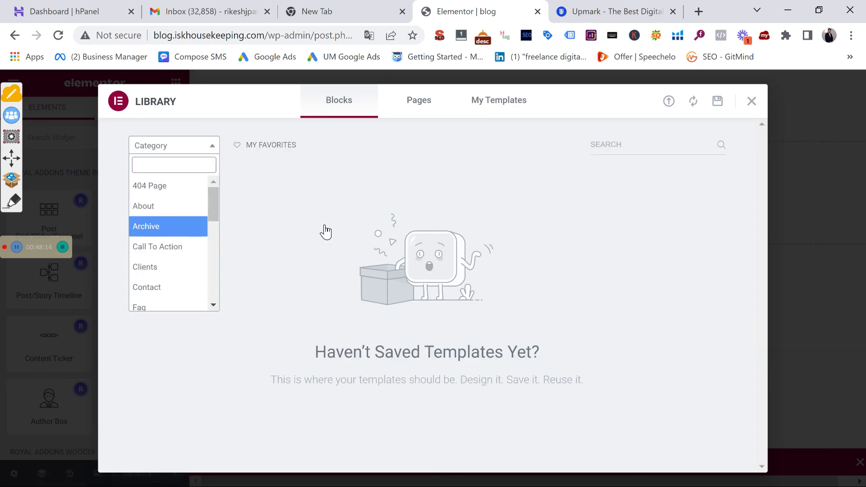
scroll(401, 243, "down", 5)
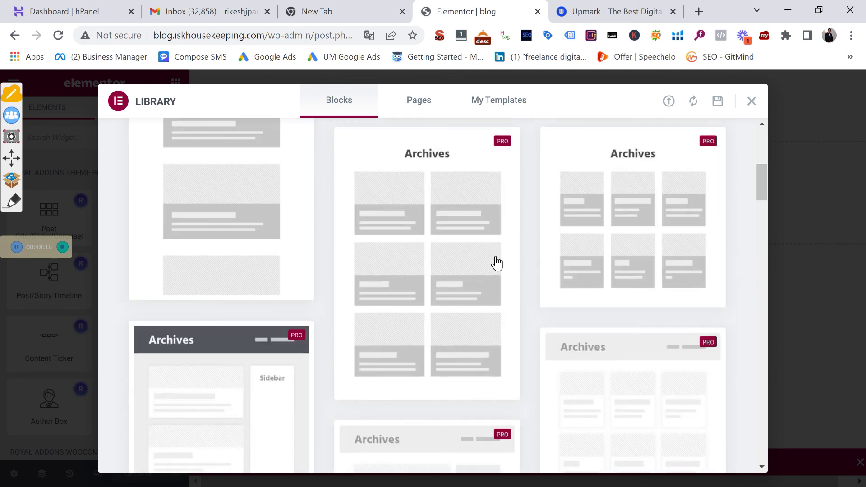
scroll(436, 263, "down", 5)
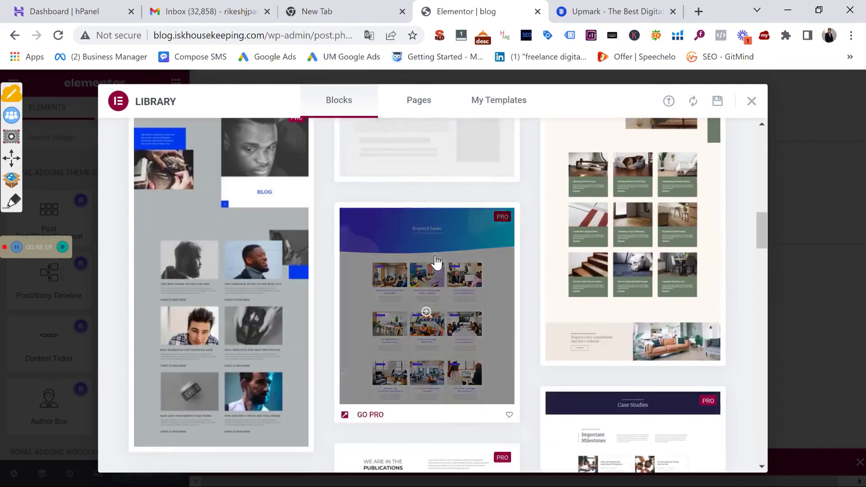
scroll(436, 263, "down", 5)
scroll(435, 261, "up", 6)
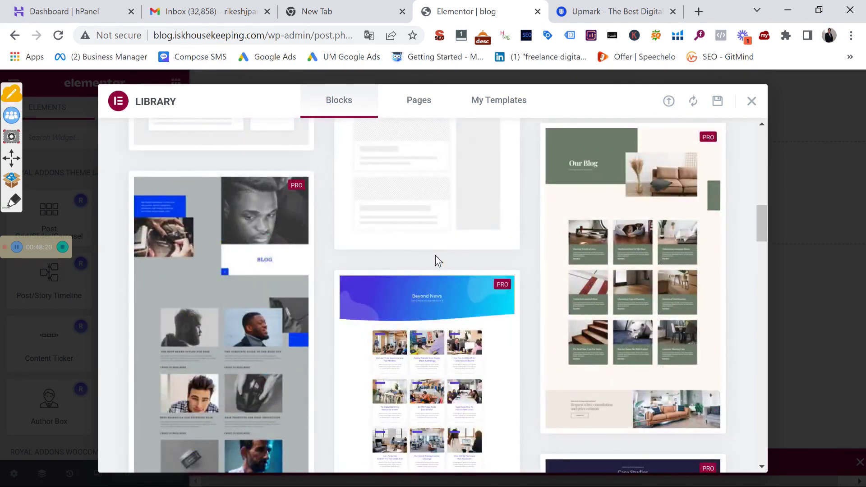
scroll(435, 256, "up", 10)
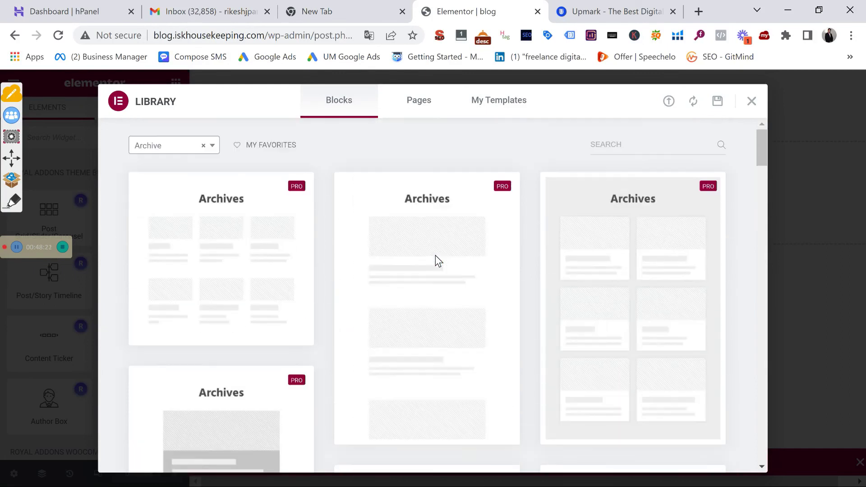
scroll(435, 261, "down", 10)
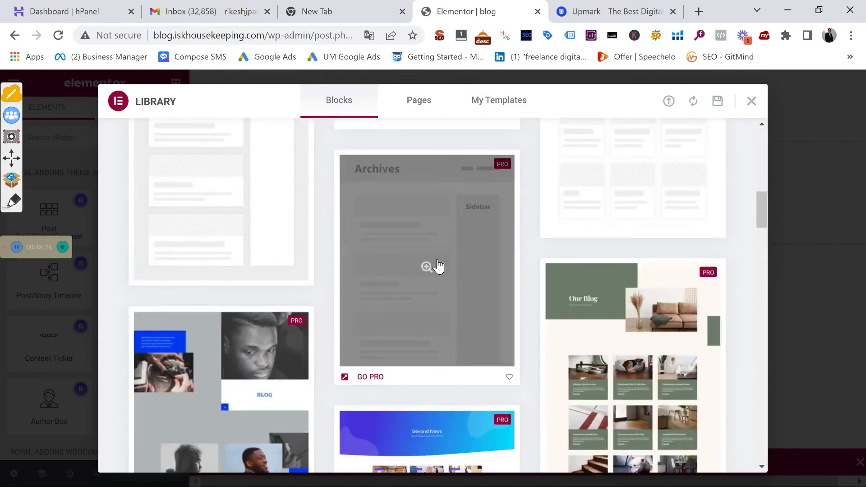
scroll(437, 266, "down", 2)
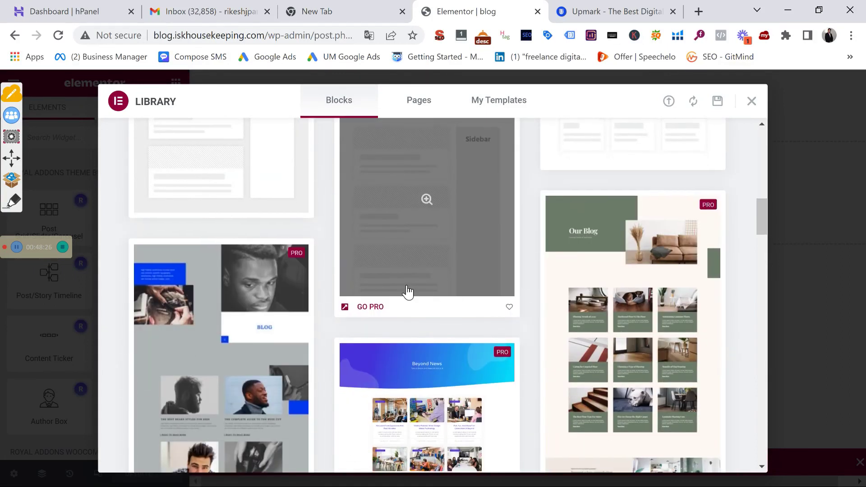
scroll(426, 275, "up", 8)
scroll(440, 289, "up", 2)
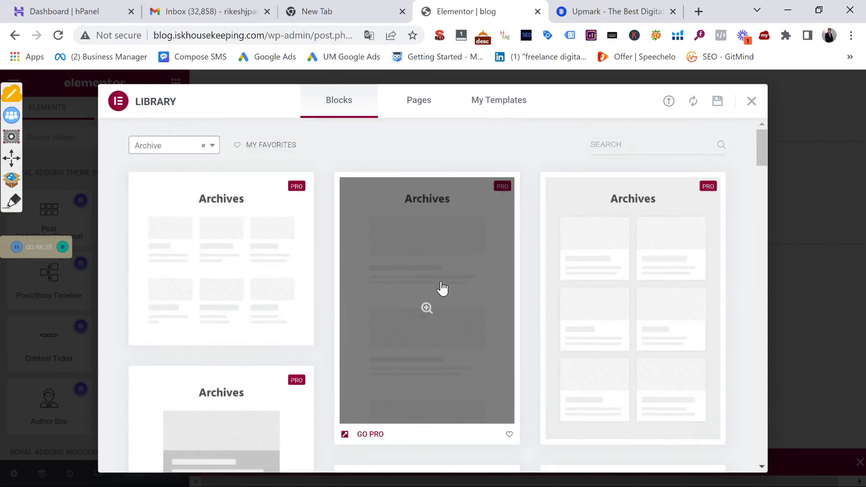
scroll(442, 289, "down", 6)
scroll(442, 287, "down", 4)
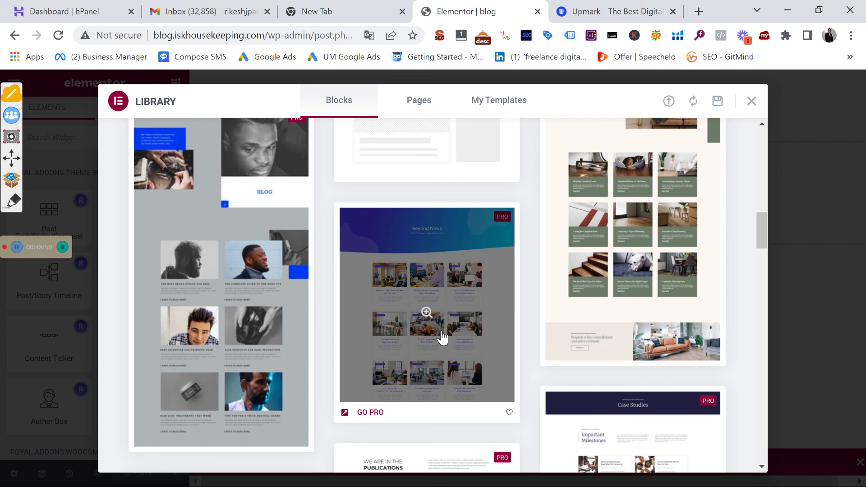
scroll(436, 299, "up", 12)
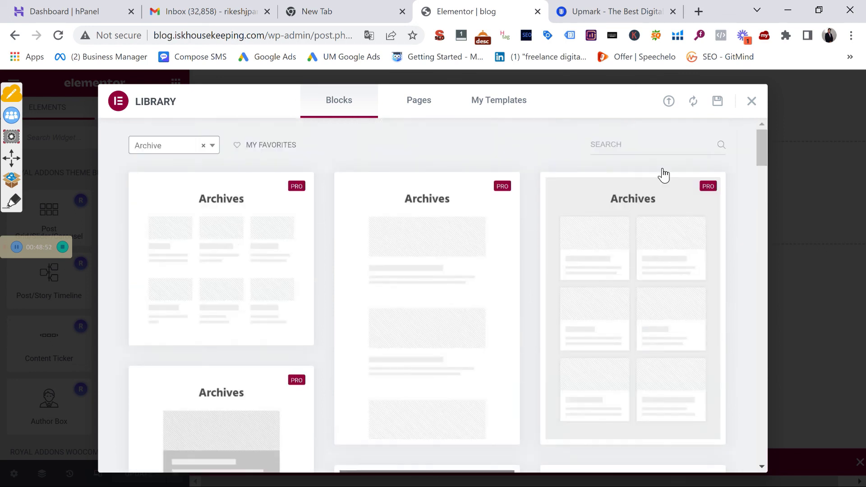
left_click(752, 102)
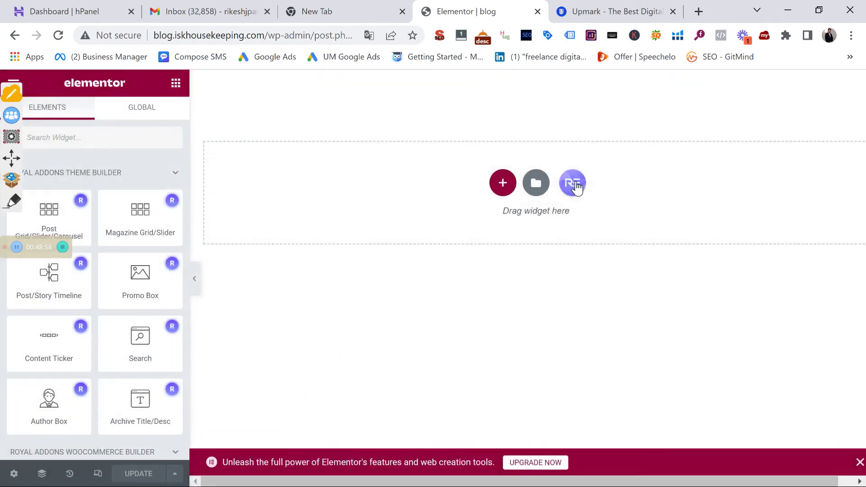
Filter the Royal Addons block library to Post Grid and insert Post Grid v4 into the archive template
left_click(573, 184)
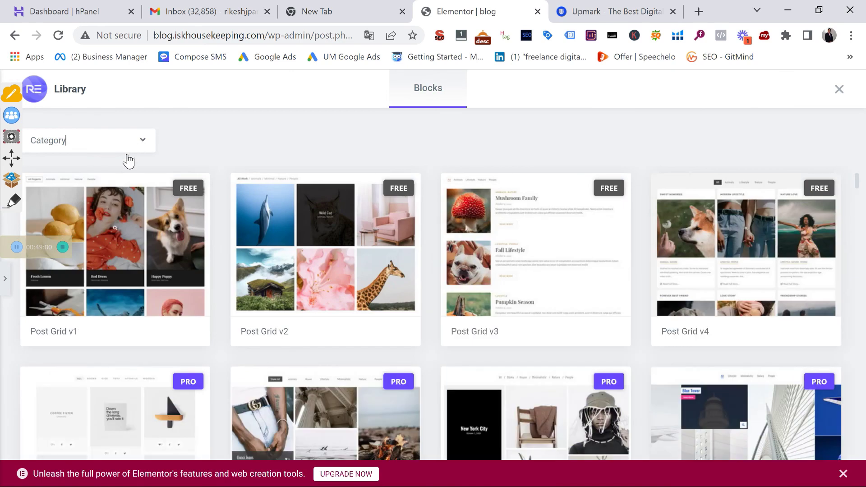
left_click(136, 149)
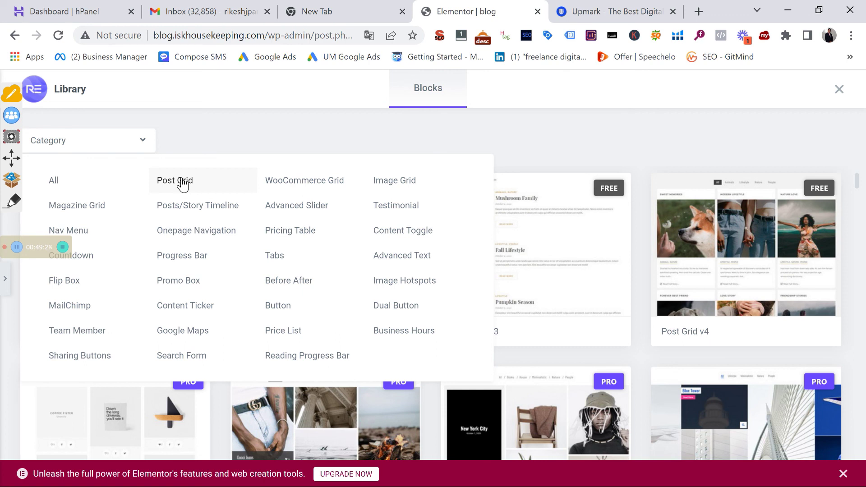
left_click(183, 182)
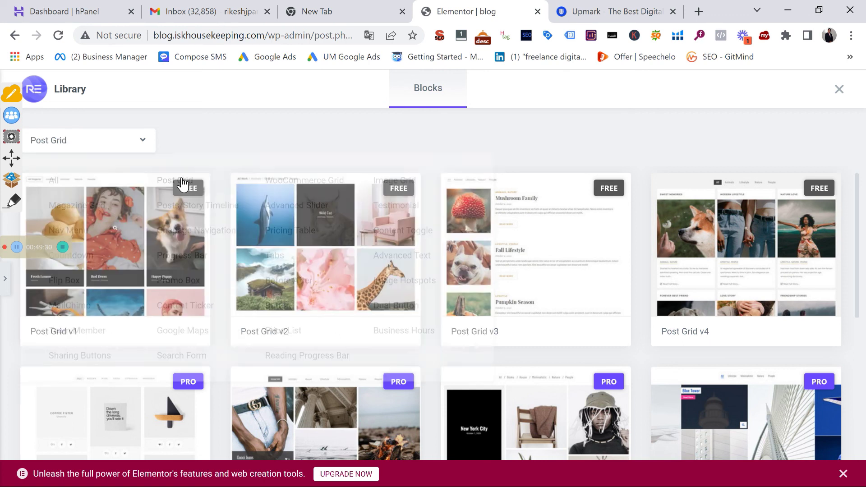
scroll(277, 245, "down", 3)
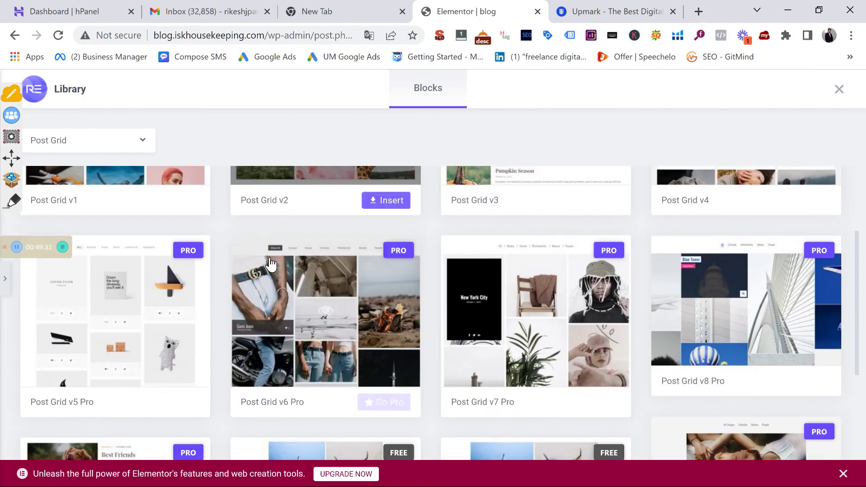
scroll(294, 333, "down", 3)
scroll(323, 329, "down", 2)
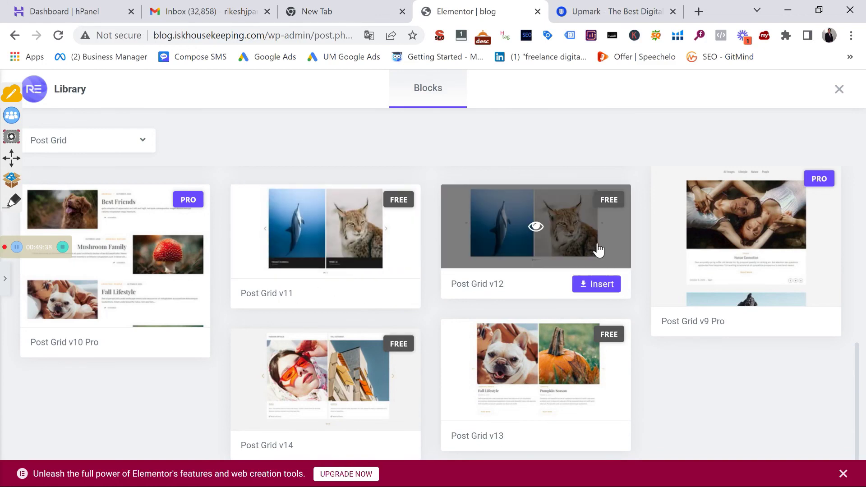
scroll(329, 260, "up", 8)
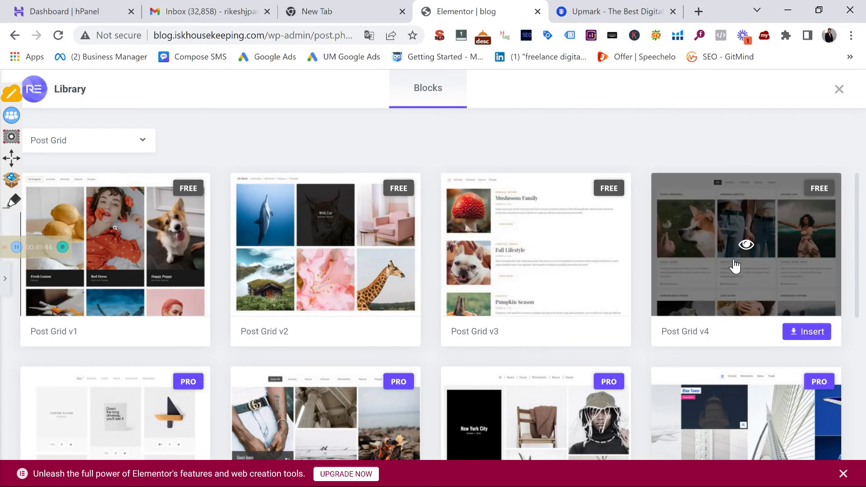
left_click(821, 336)
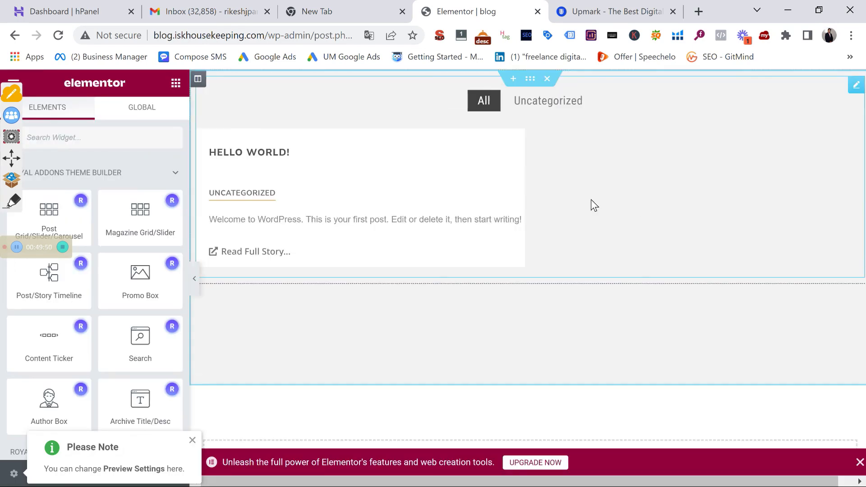
Scroll the canvas to review the Post Grid v4 block with its Hello World post card
scroll(571, 248, "down", 3)
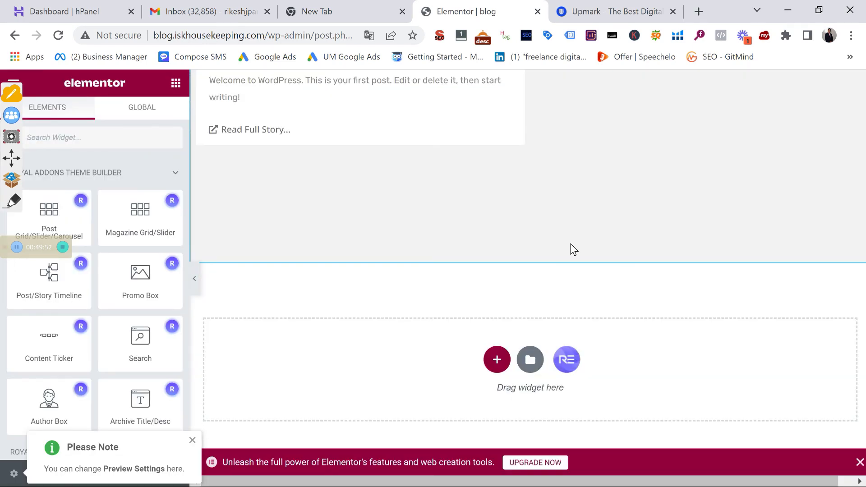
scroll(571, 247, "up", 3)
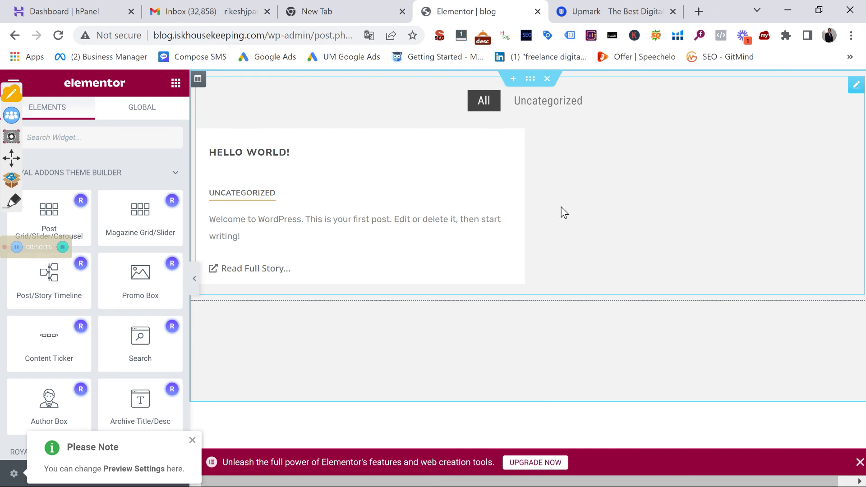
scroll(82, 356, "down", 20)
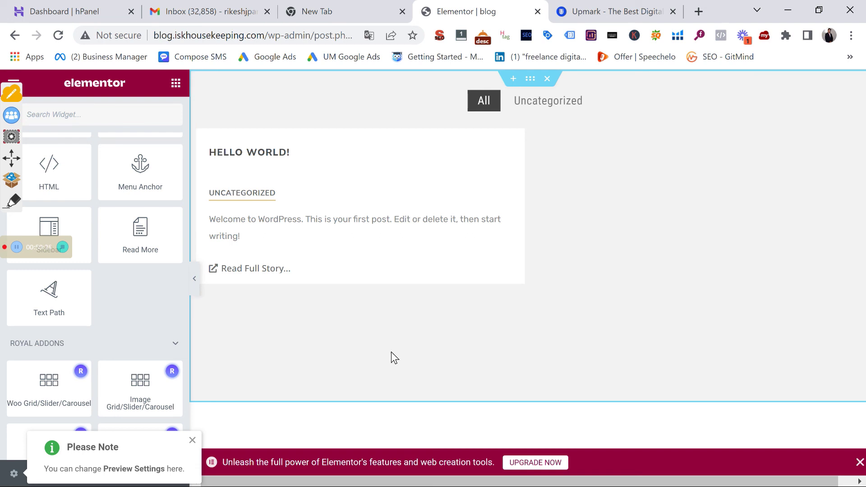
scroll(394, 353, "down", 3)
Add a four-column section below the grid with a Post Grid/Slider/Carousel widget in the first column
left_click(486, 361)
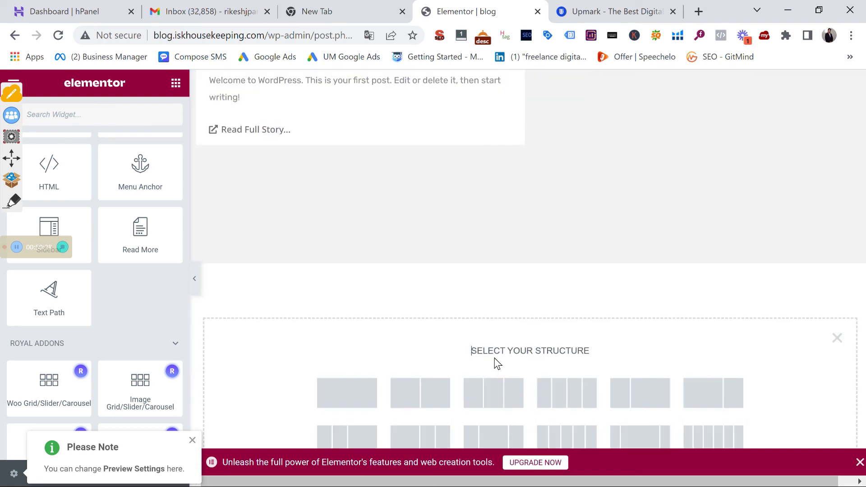
left_click(556, 403)
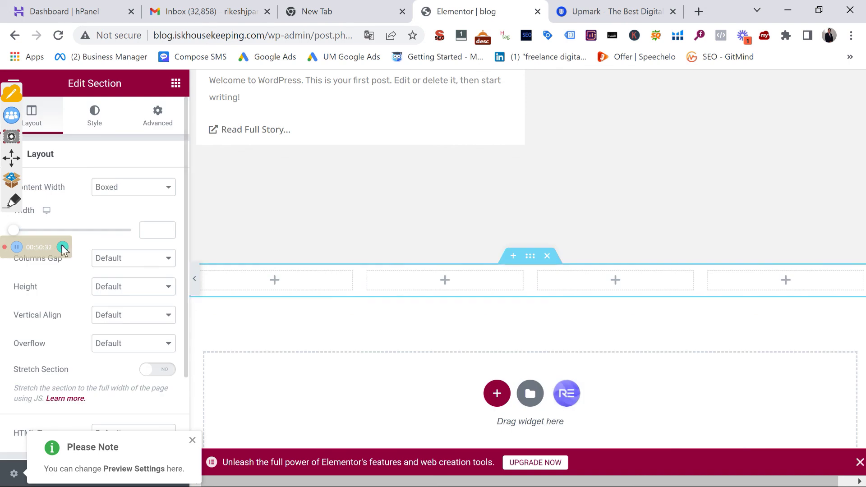
left_click(176, 83)
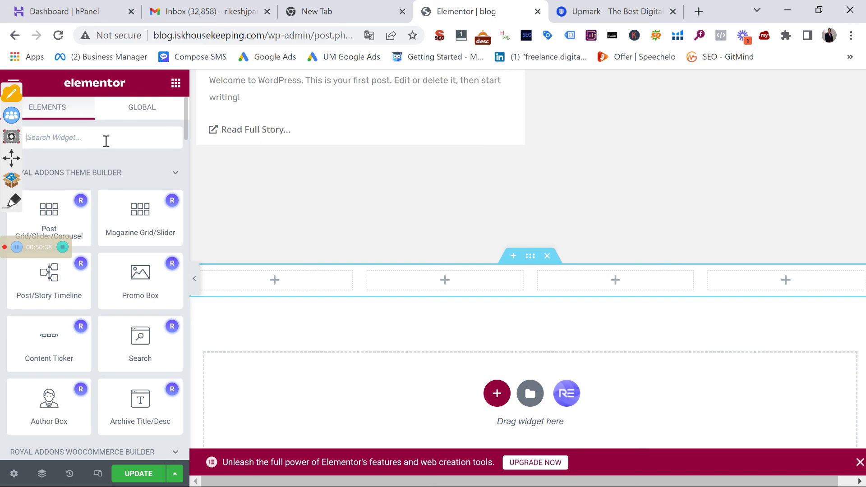
left_click_drag(43, 221, 328, 281)
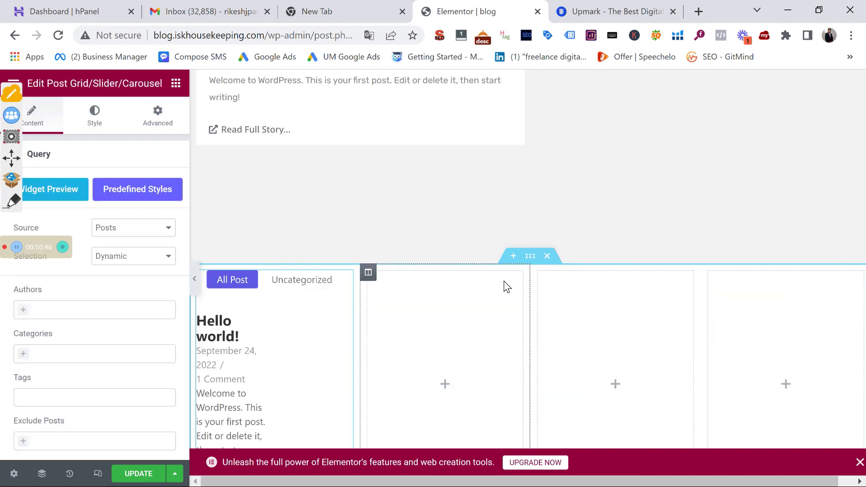
scroll(320, 328, "down", 3)
scroll(326, 266, "up", 2)
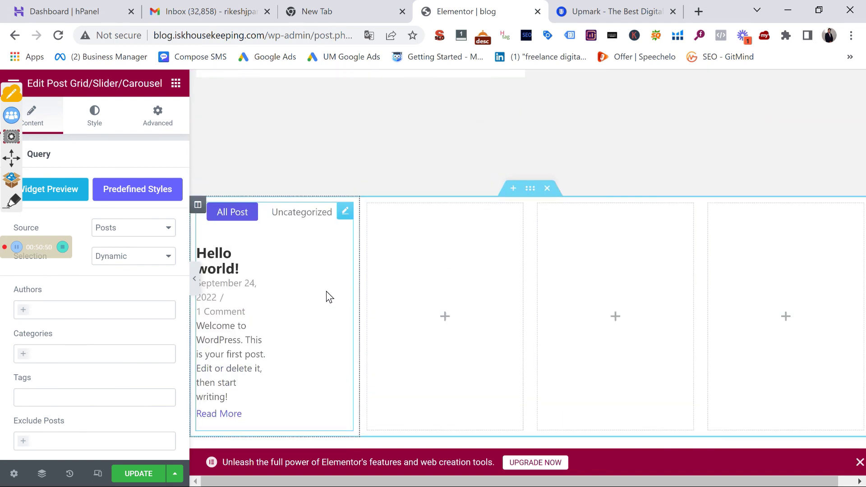
scroll(370, 188, "up", 3)
scroll(367, 224, "down", 4)
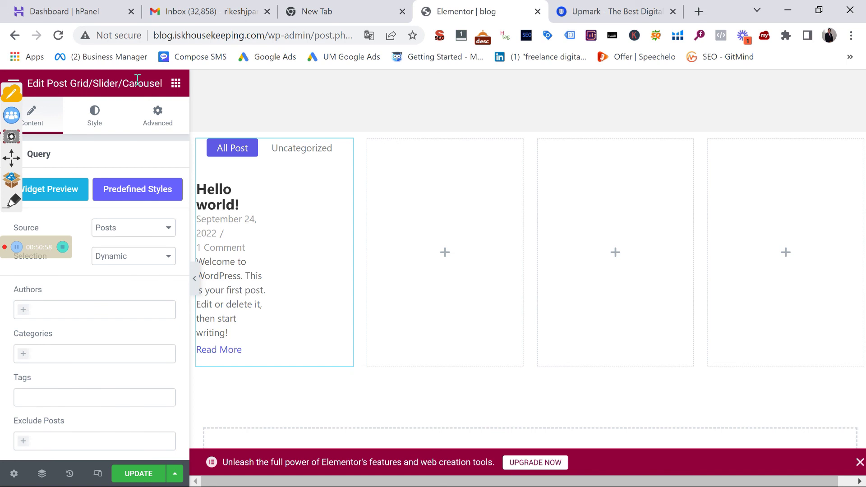
Bring back the widgets panel and scroll the canvas to review the four-column section
left_click(176, 84)
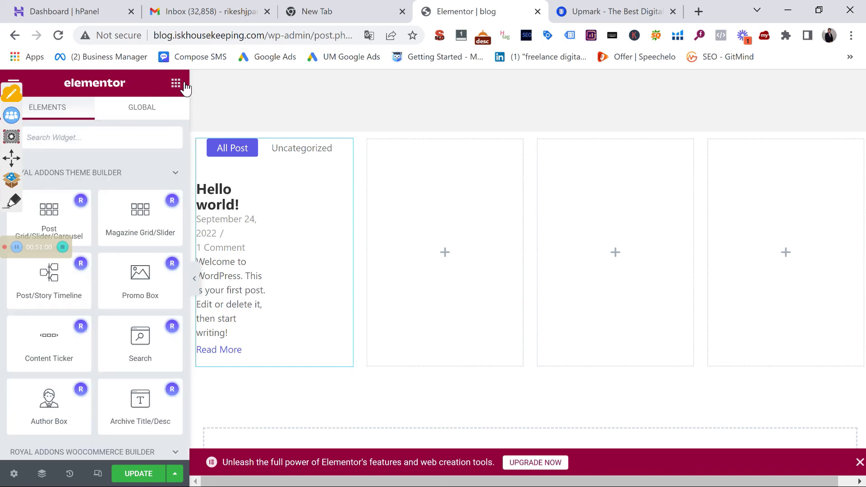
scroll(93, 234, "down", 10)
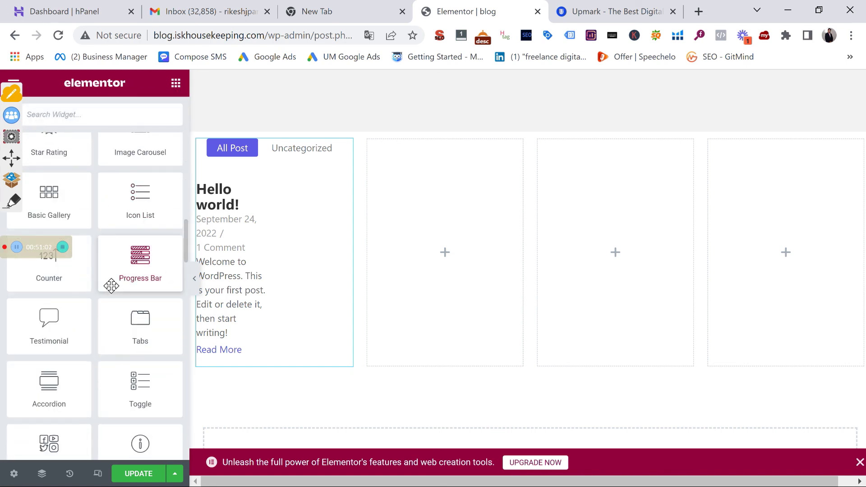
scroll(121, 280, "up", 5)
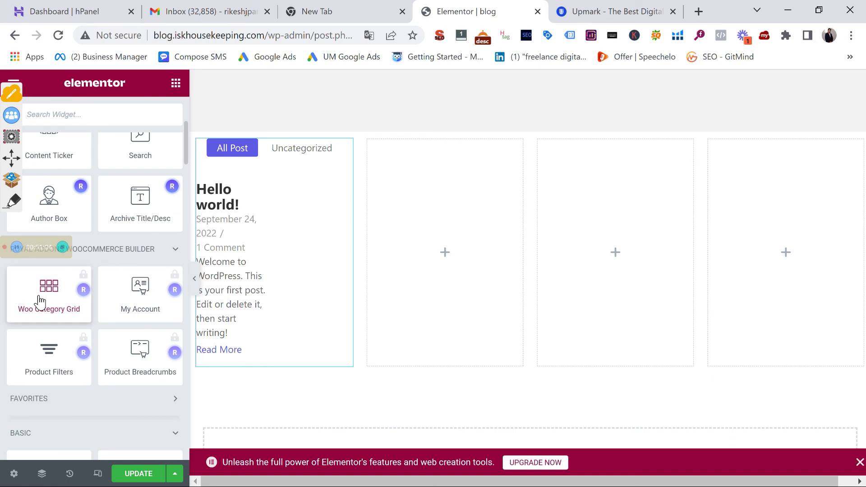
scroll(57, 293, "up", 5)
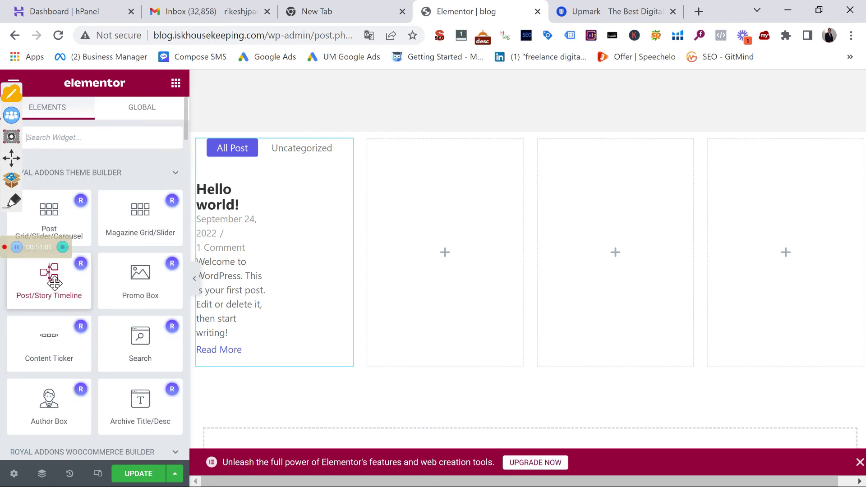
scroll(496, 355, "down", 2)
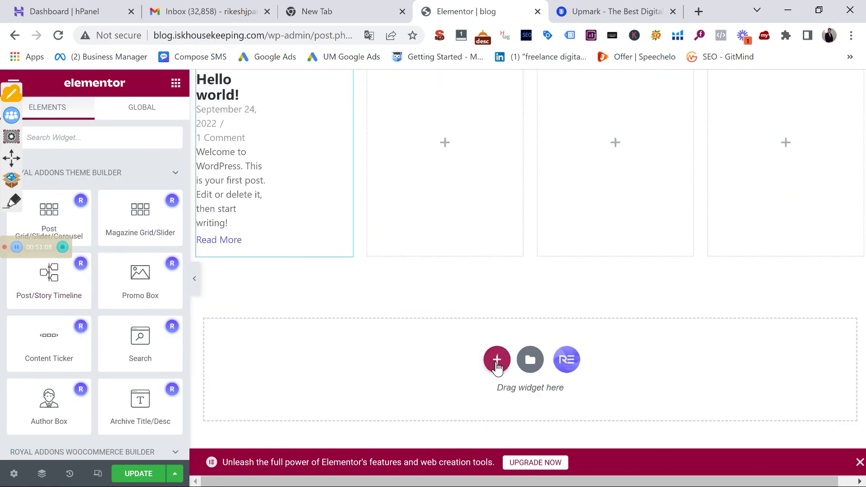
Add a single-column section at the bottom holding a Post/Story Timeline widget with Timeline Items 1–4
left_click(497, 359)
left_click(342, 393)
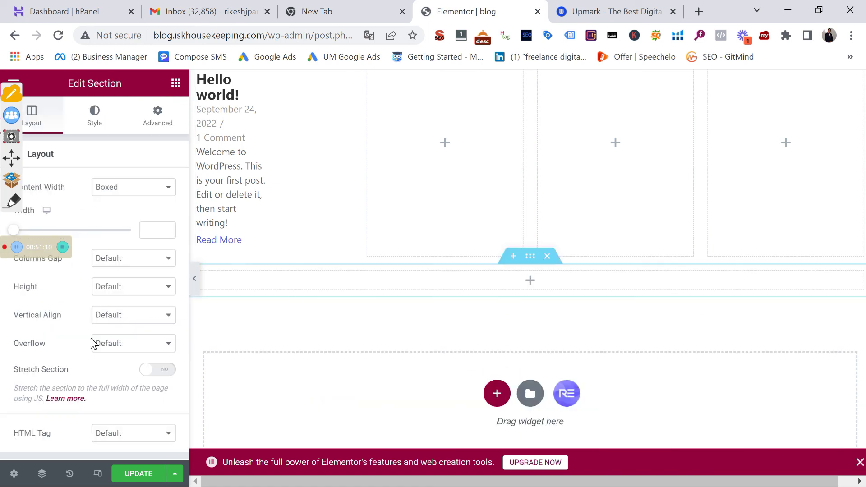
scroll(33, 310, "down", 3)
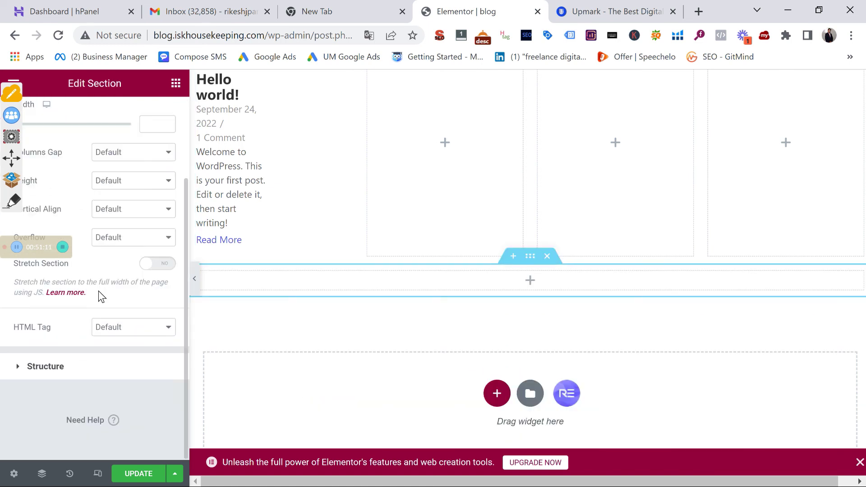
left_click(176, 83)
left_click_drag(61, 287, 552, 323)
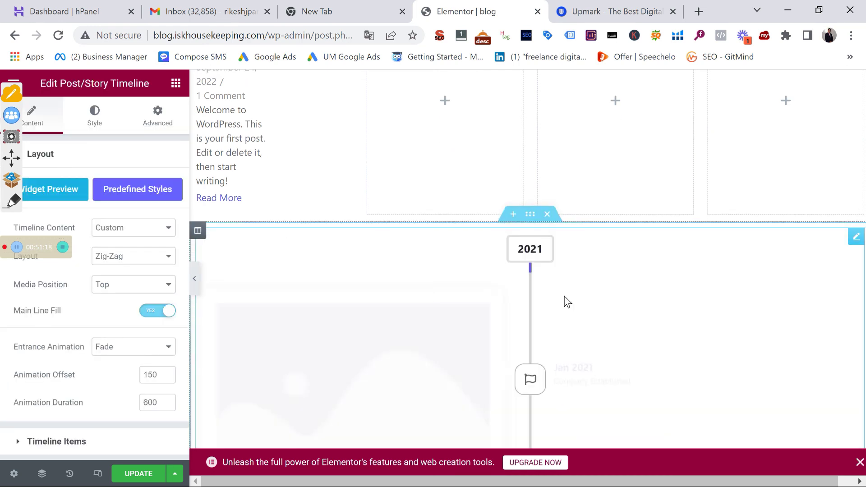
scroll(544, 291, "down", 6)
scroll(543, 290, "down", 6)
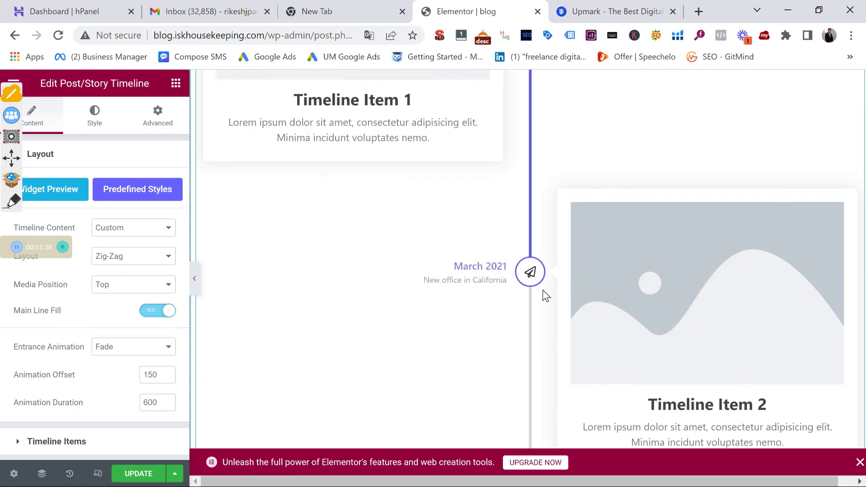
scroll(542, 290, "up", 6)
scroll(543, 290, "down", 10)
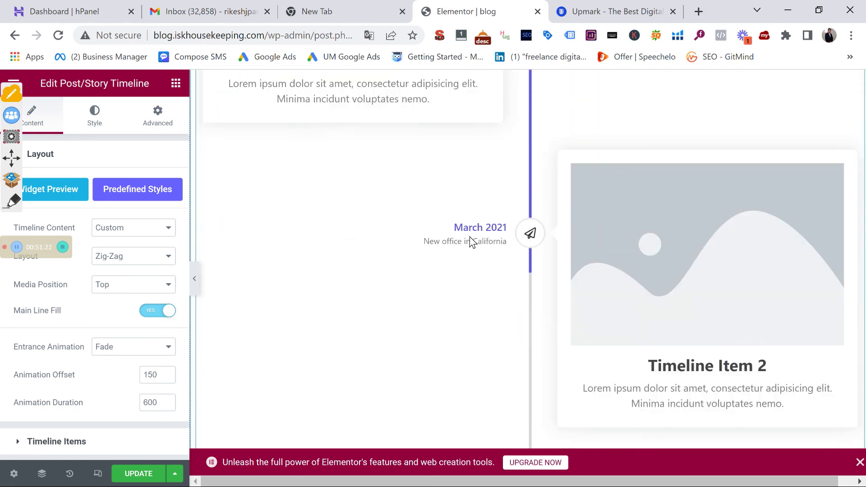
scroll(479, 285, "down", 12)
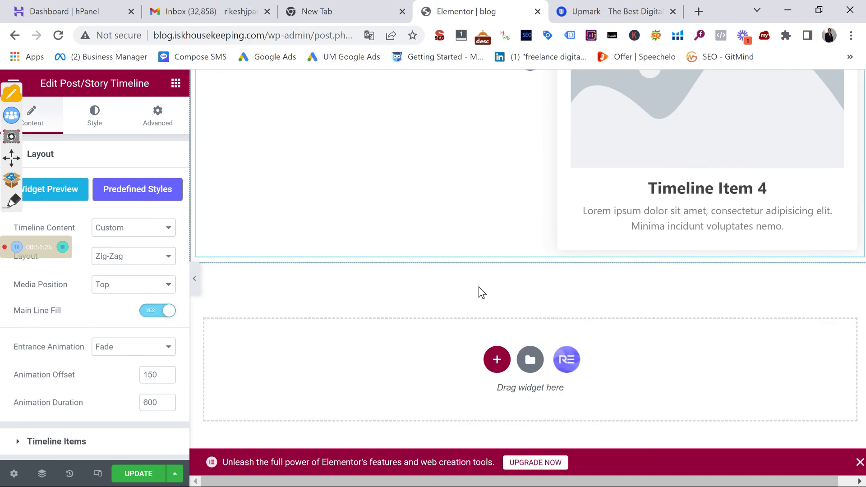
scroll(479, 293, "up", 20)
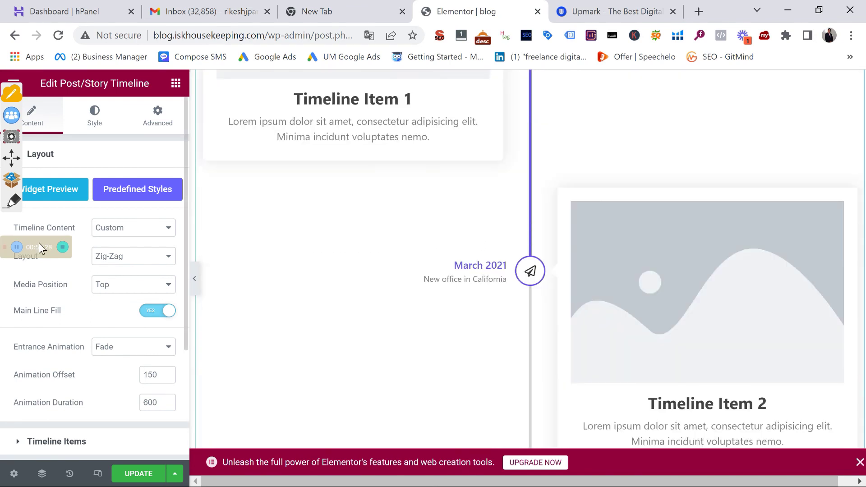
Show the widgets list in the sidebar again and scroll down through it
left_click(290, 246)
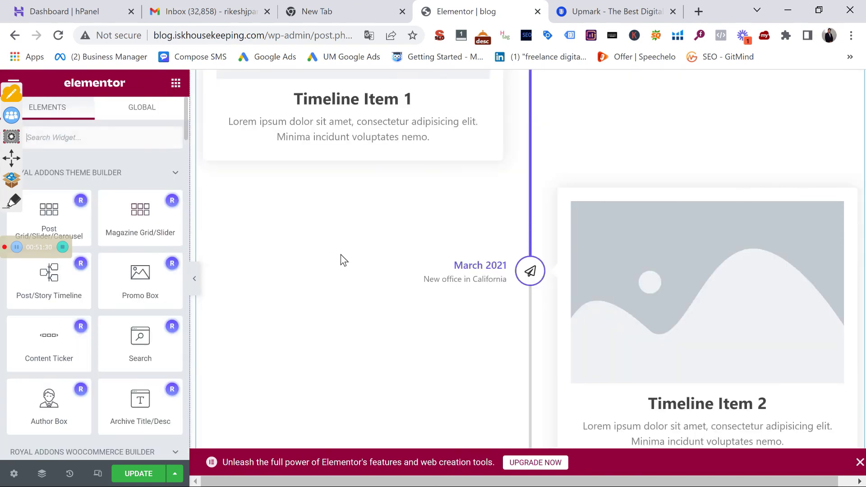
scroll(114, 316, "down", 5)
scroll(114, 334, "down", 4)
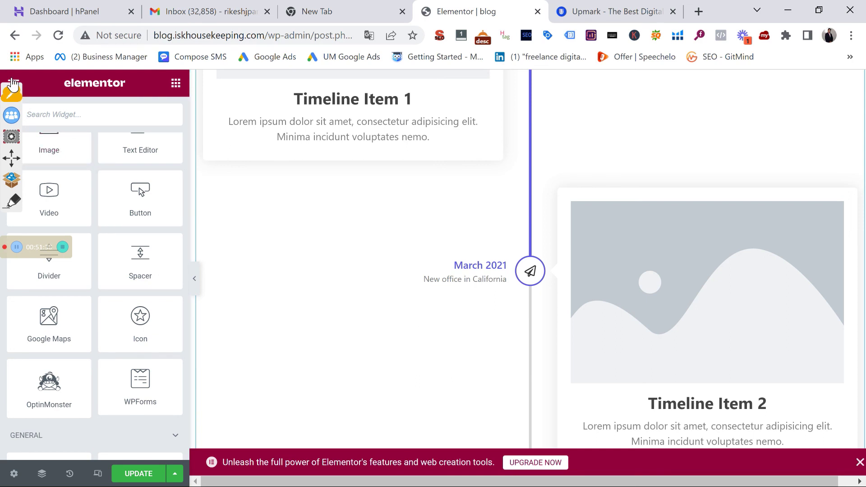
Exit the Elementor editor from its main menu, confirming Leave in Chrome's prompt
left_click(12, 82)
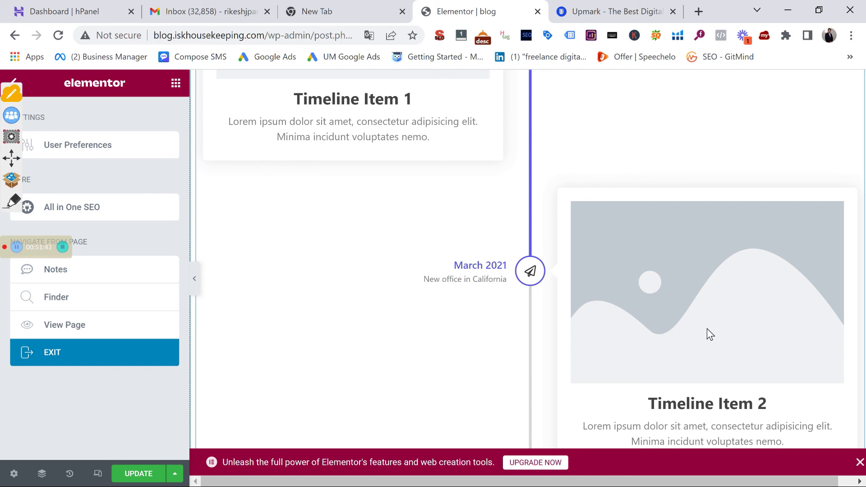
left_click(99, 354)
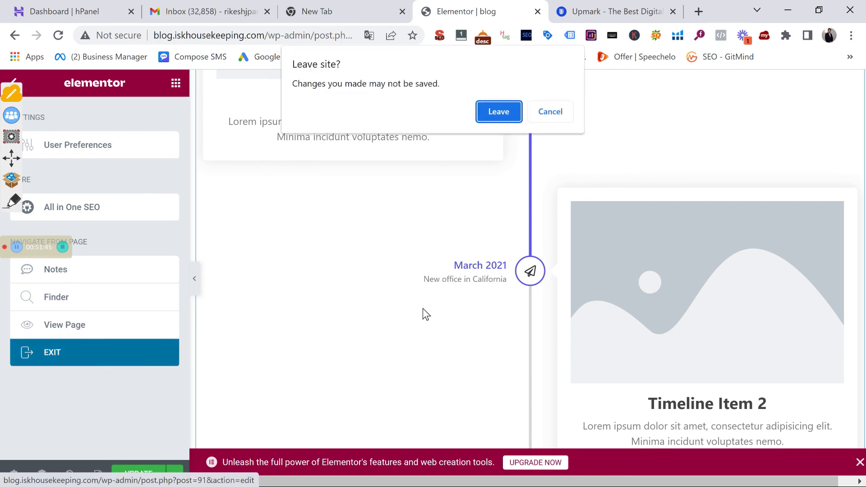
left_click(499, 113)
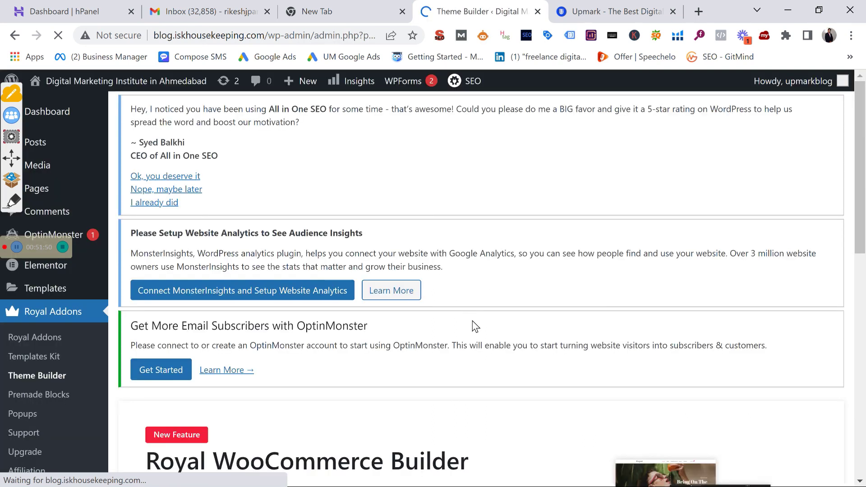
Switch Royal Addons Theme Builder to the Single templates and start a new template
scroll(473, 321, "down", 8)
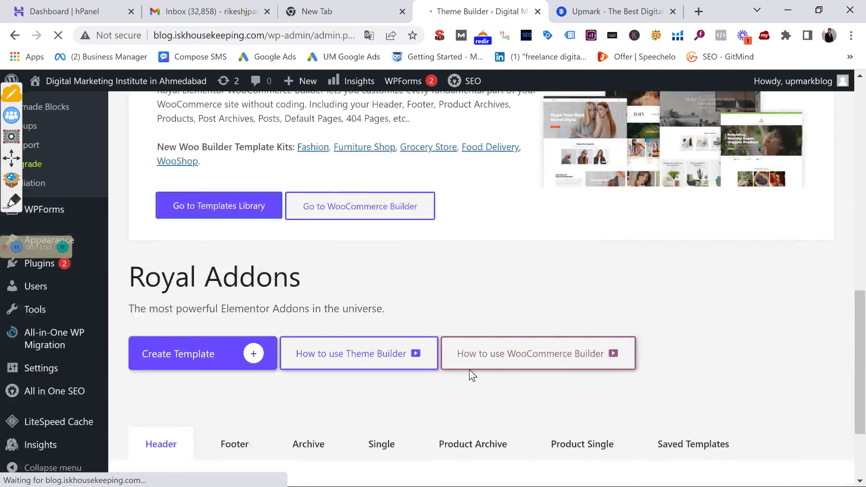
scroll(469, 370, "down", 2)
left_click(391, 325)
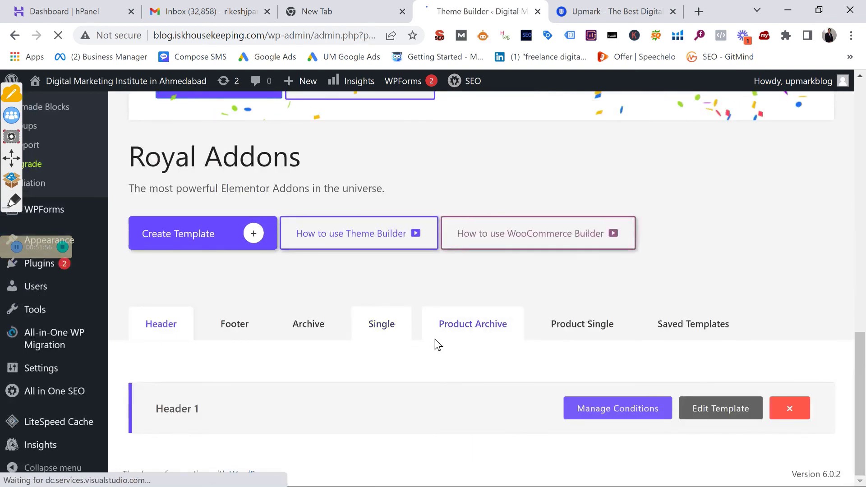
scroll(256, 350, "down", 10)
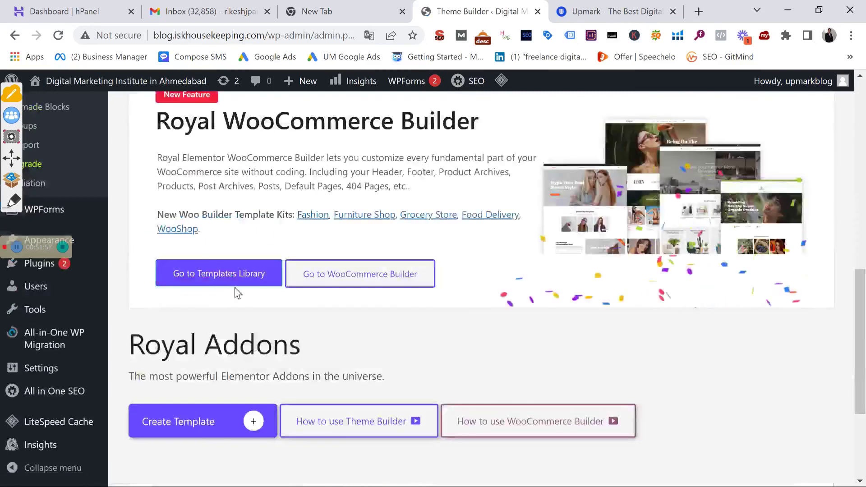
scroll(228, 273, "down", 3)
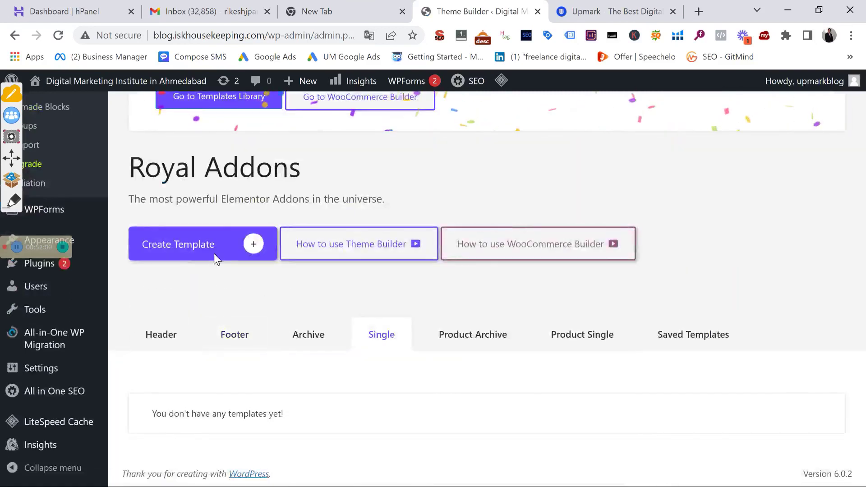
left_click(214, 254)
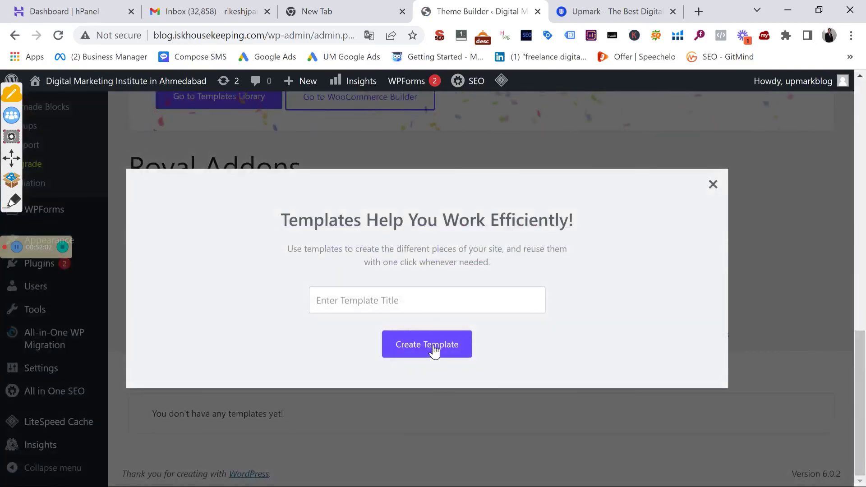
Name the Single template 'post', create it, and save its display conditions
left_click(417, 296)
type("p")
key("BackSpace")
type("post")
left_click(437, 351)
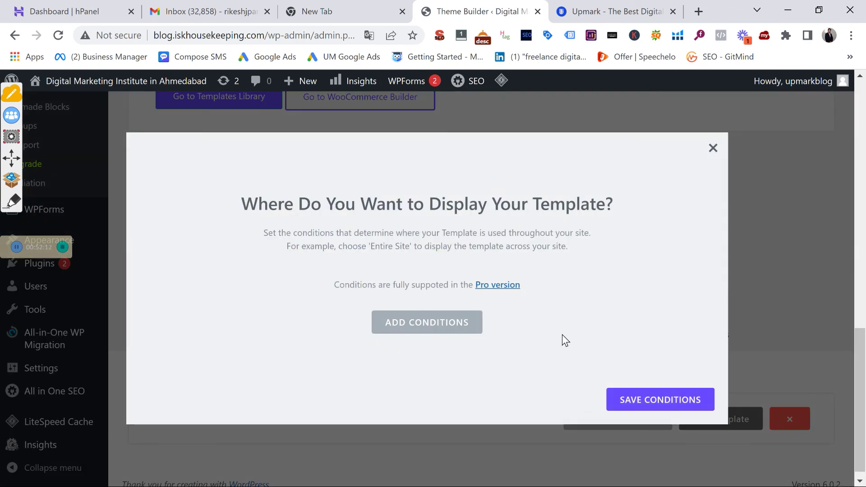
left_click(681, 406)
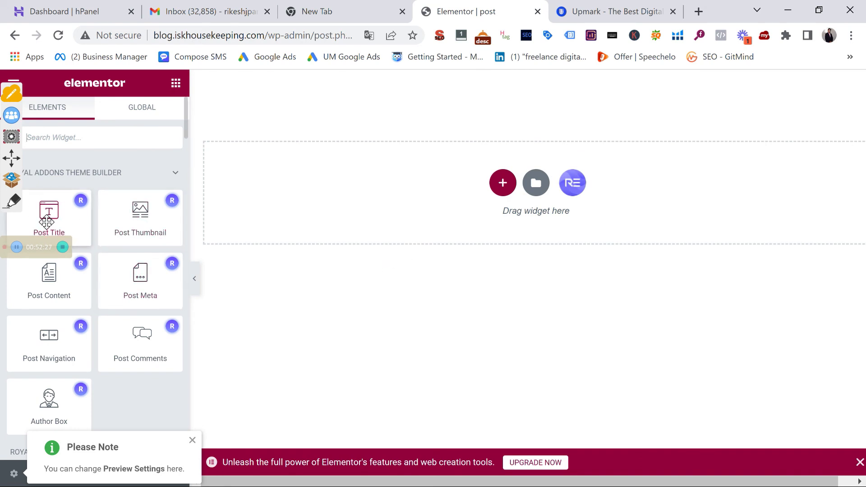
Add a single-column section holding Post Title, Post Thumbnail and Post Content widgets, top to bottom
left_click(503, 186)
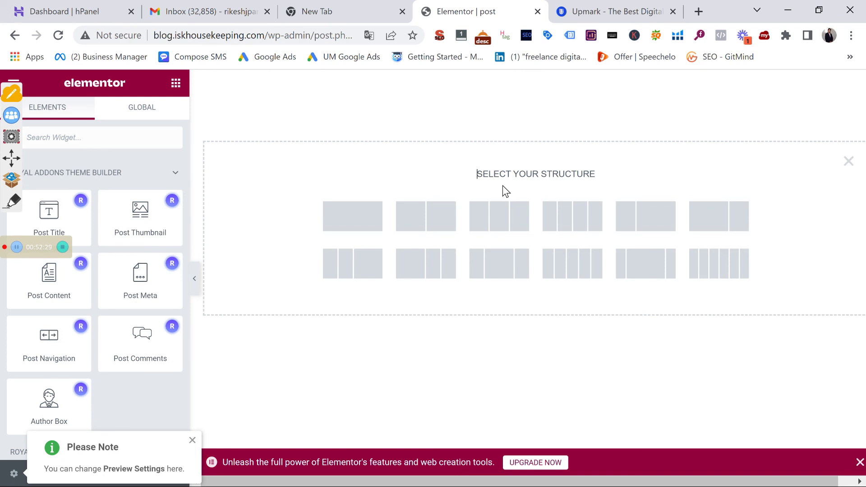
left_click(374, 213)
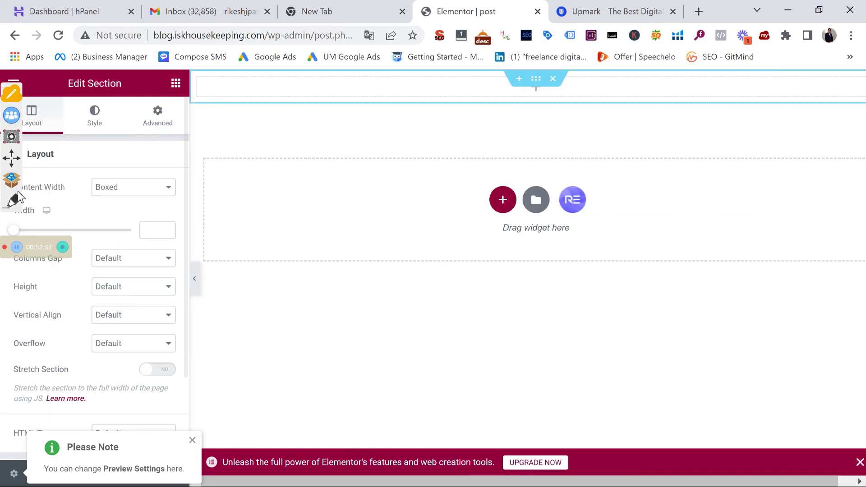
left_click(176, 84)
left_click_drag(49, 211, 460, 87)
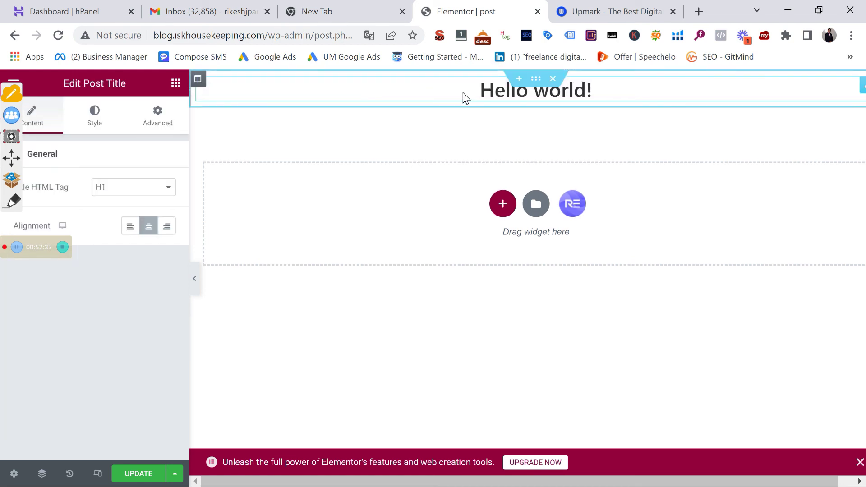
left_click(176, 83)
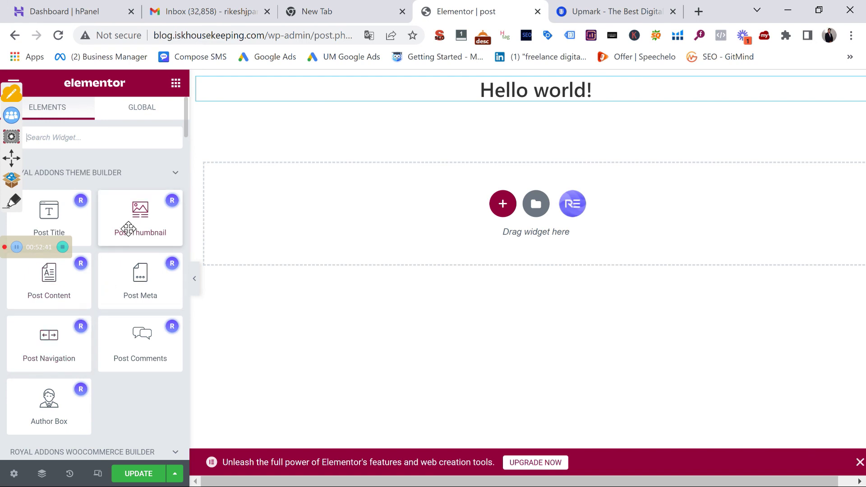
left_click_drag(129, 228, 504, 129)
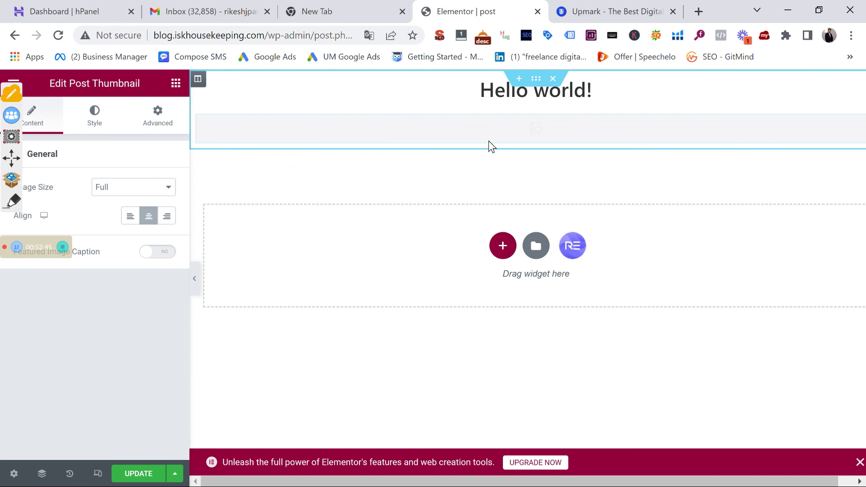
left_click(176, 84)
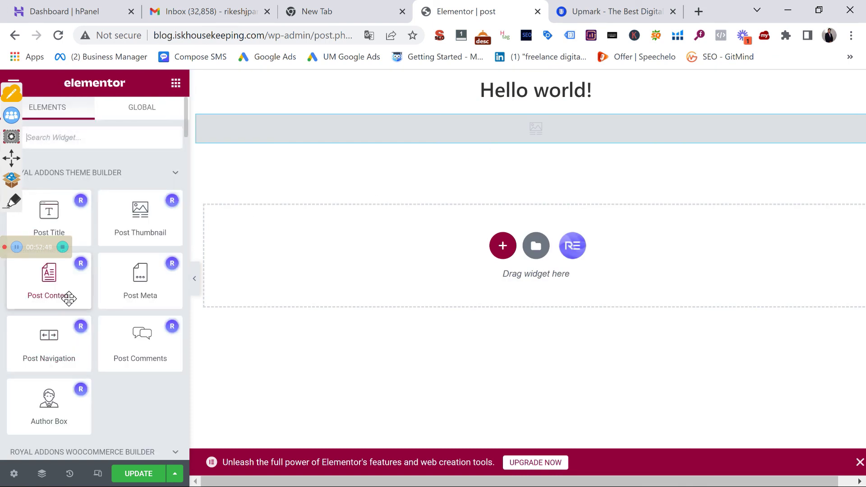
left_click_drag(55, 295, 525, 143)
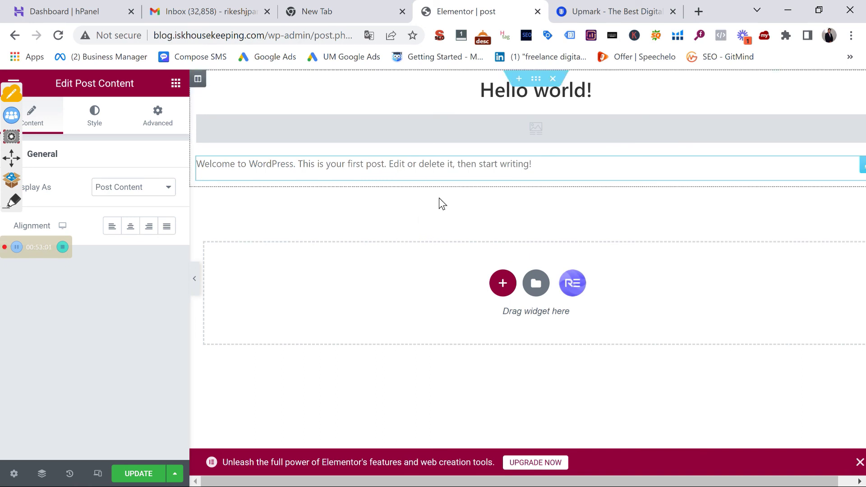
left_click(571, 289)
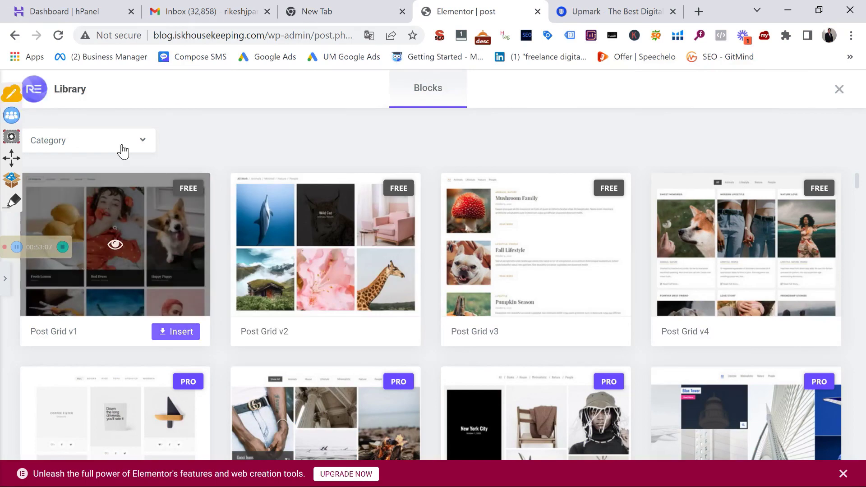
left_click(117, 140)
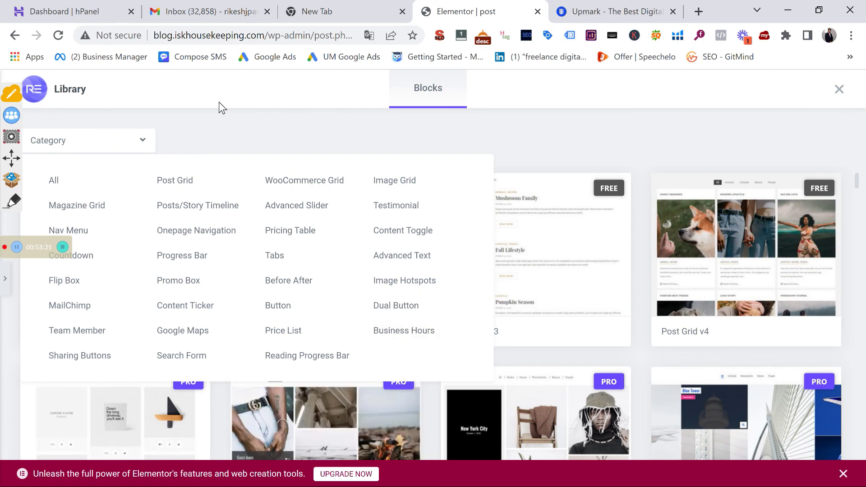
left_click(840, 89)
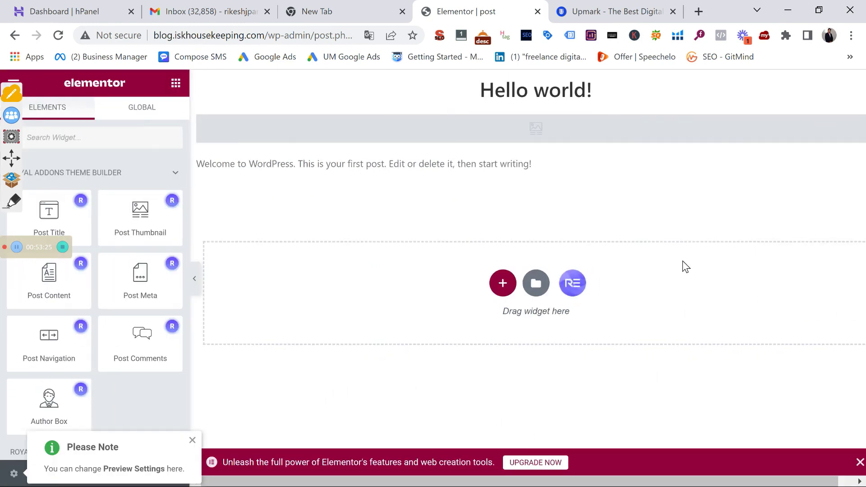